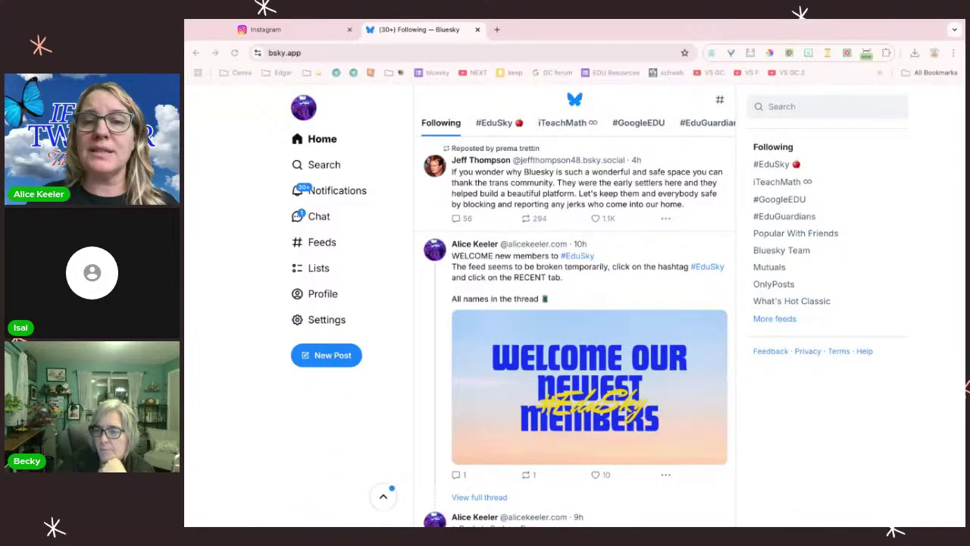
Step: Refresh the Following feed and scroll to the reposted Special/Education Researchers starter pack post
click(328, 141)
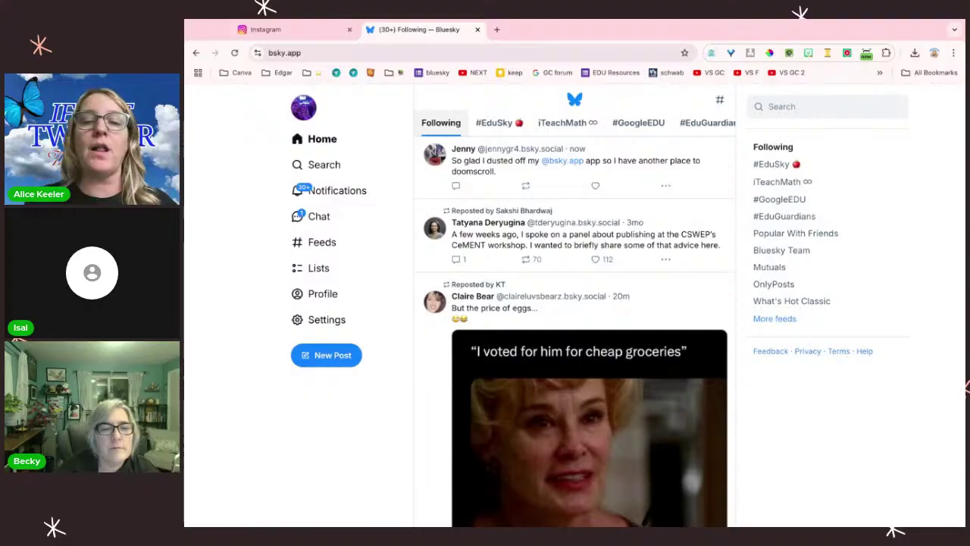
scroll(535, 263, down, 15)
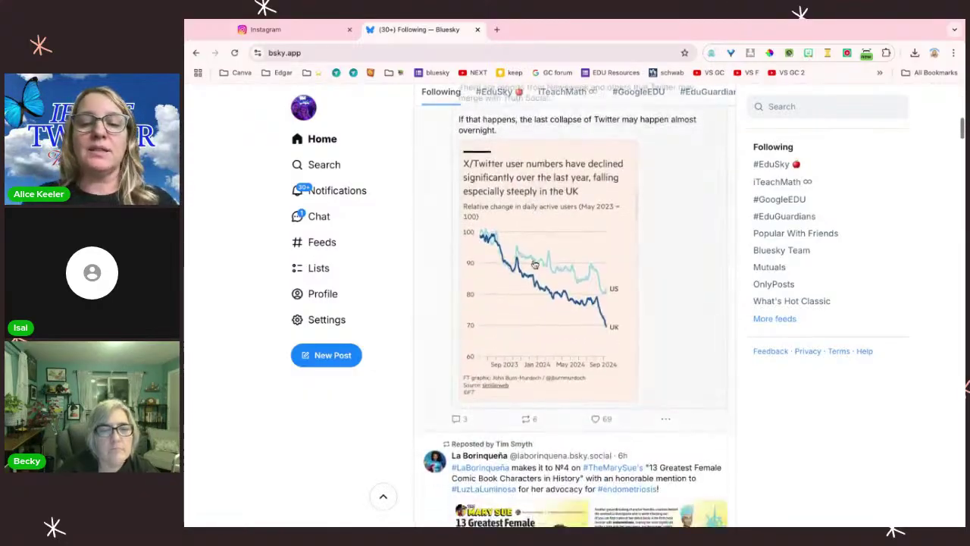
scroll(535, 264, down, 20)
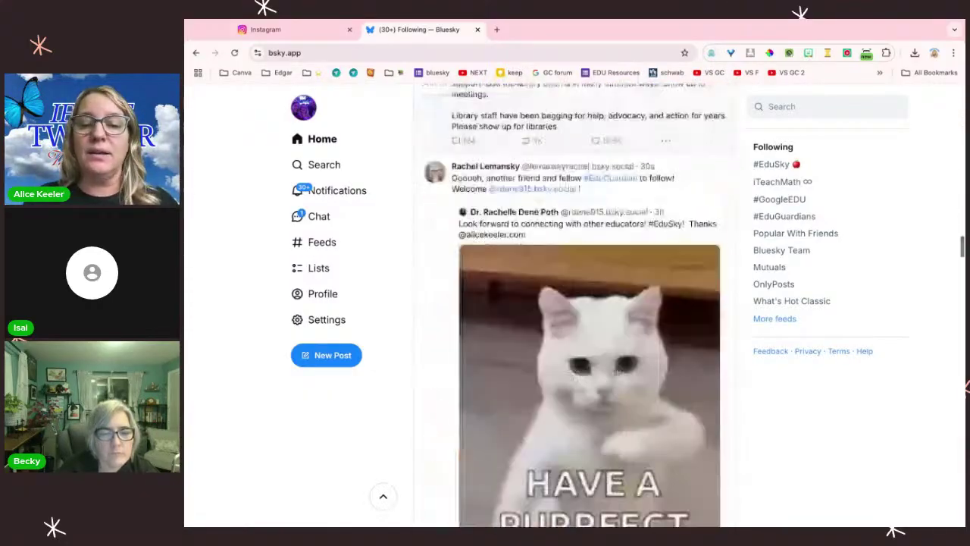
scroll(589, 303, down, 20)
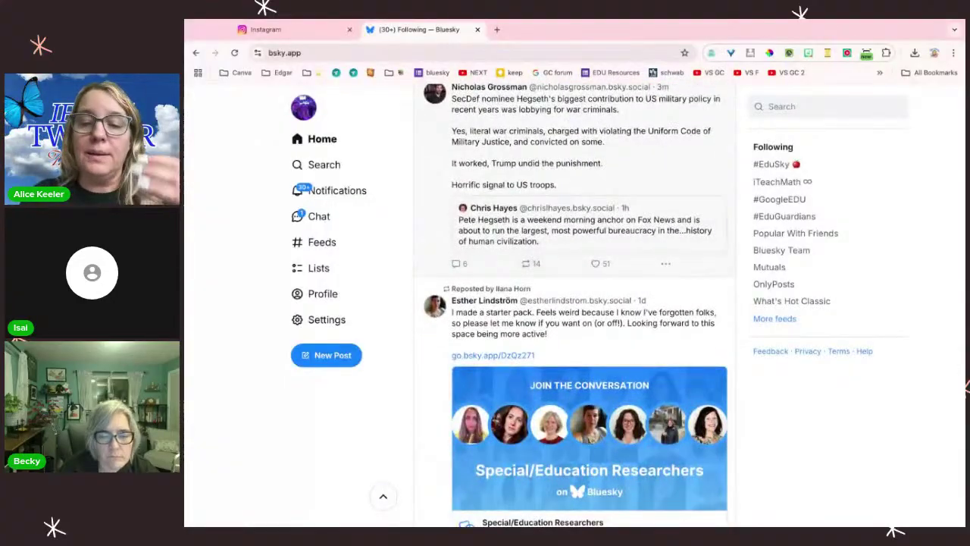
scroll(667, 291, up, 1)
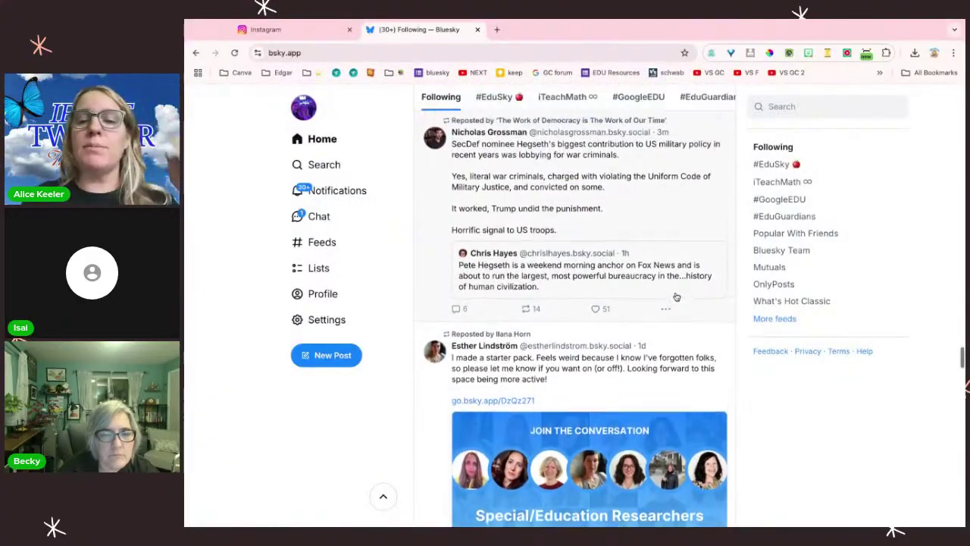
scroll(682, 319, up, 1)
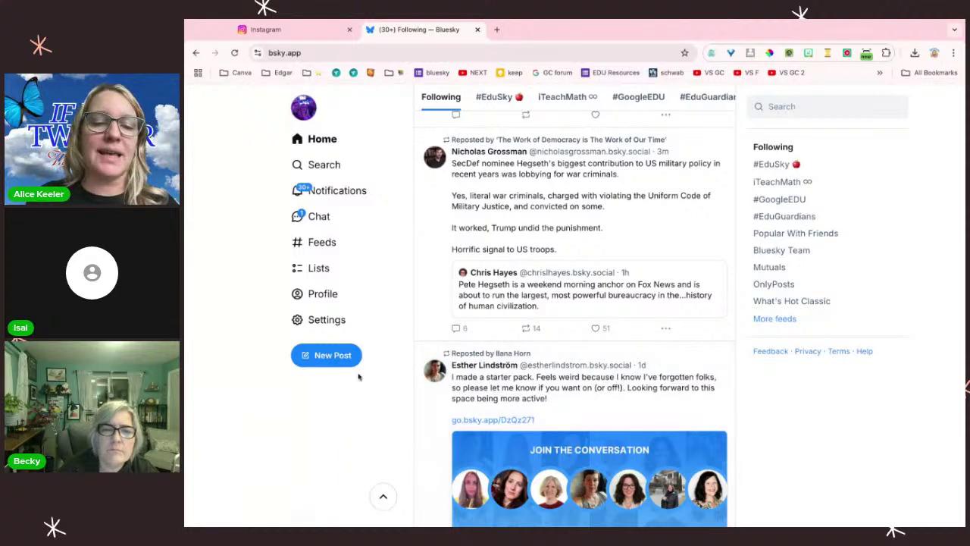
scroll(591, 408, down, 1)
scroll(591, 408, down, 2)
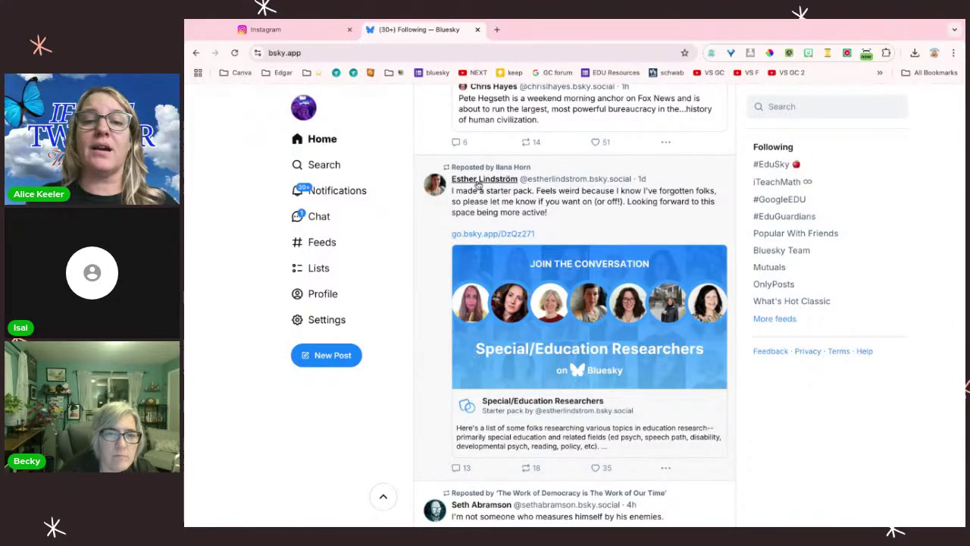
mouse_move(478, 185)
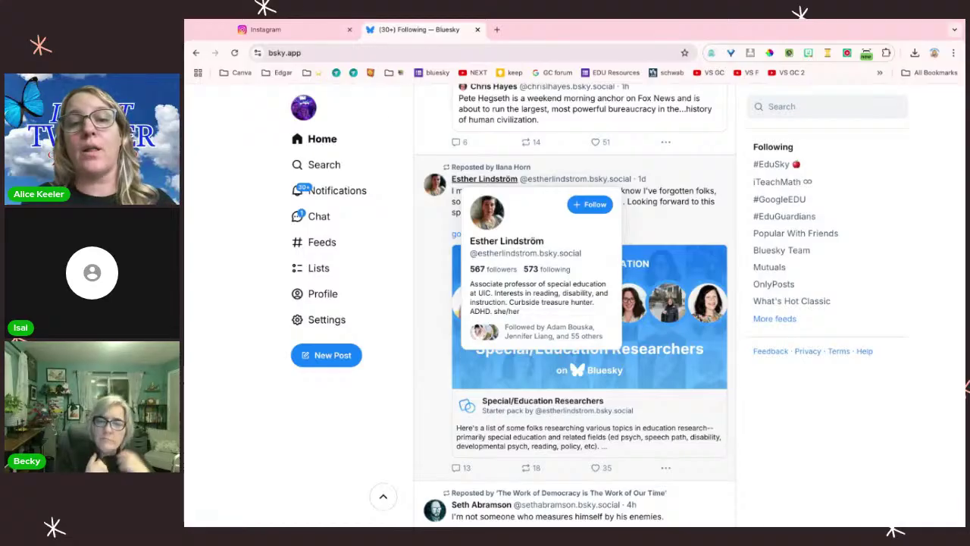
Step: Follow the special-education professor from her profile and list her two starter packs
click(485, 180)
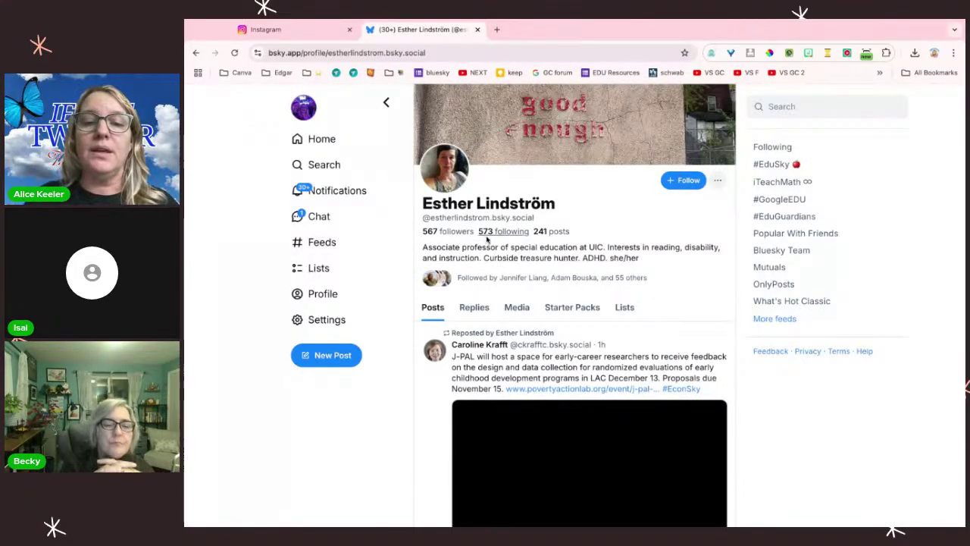
click(685, 184)
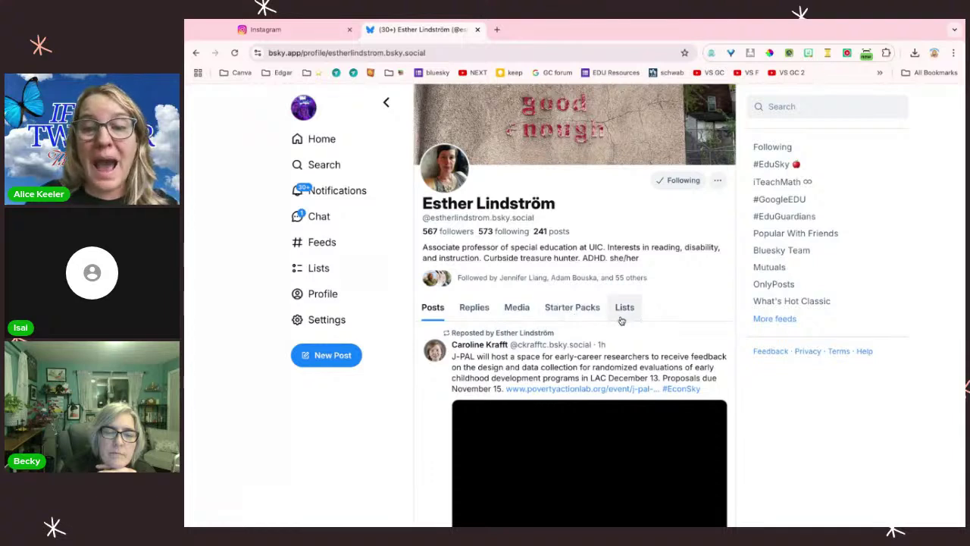
click(564, 311)
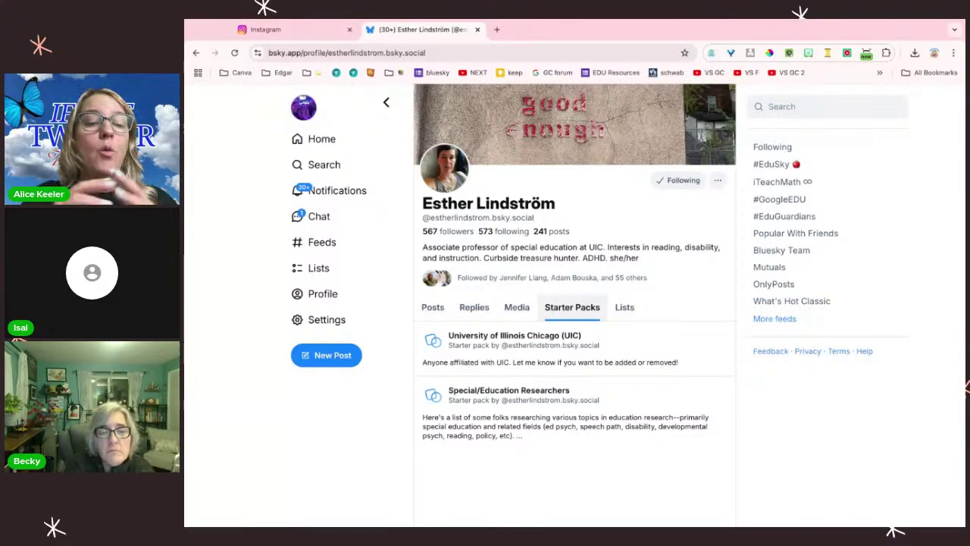
Step: Follow all members of the Special/Education Researchers starter pack, then go to your own profile
click(508, 391)
scroll(507, 396, down, 3)
scroll(574, 318, down, 15)
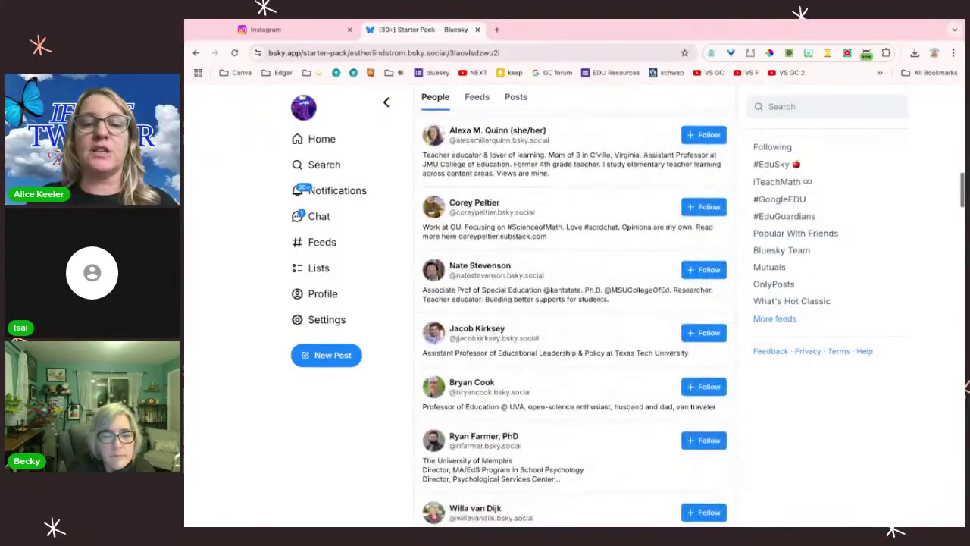
scroll(662, 124, up, 15)
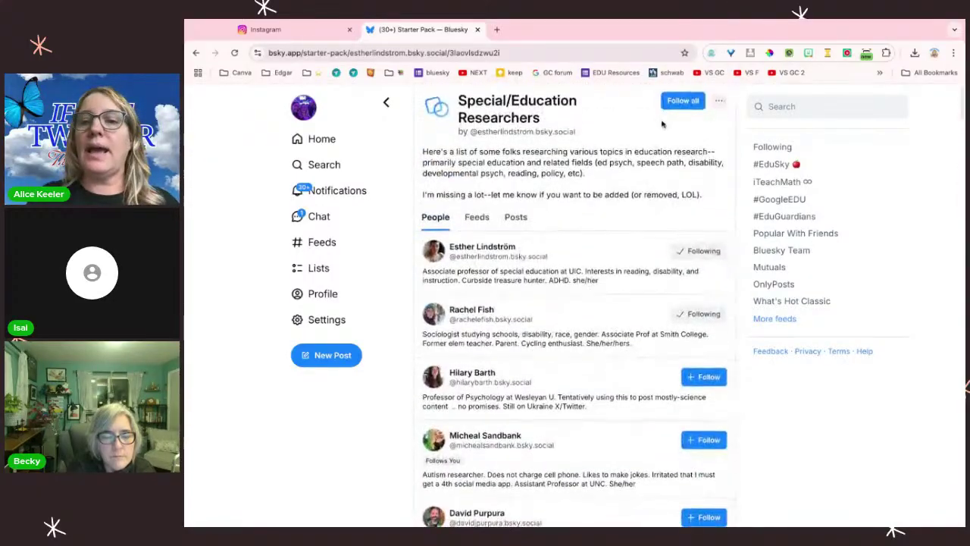
click(682, 102)
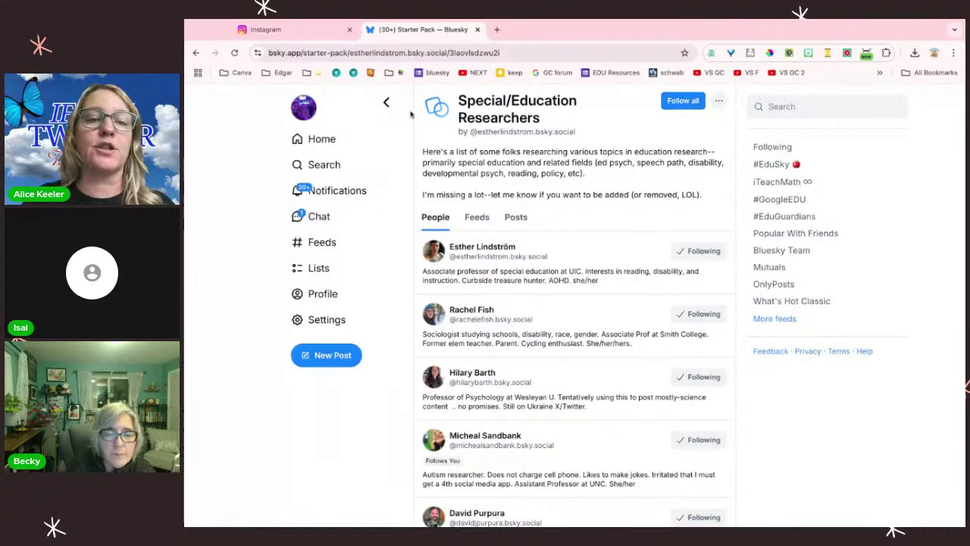
click(346, 143)
click(323, 293)
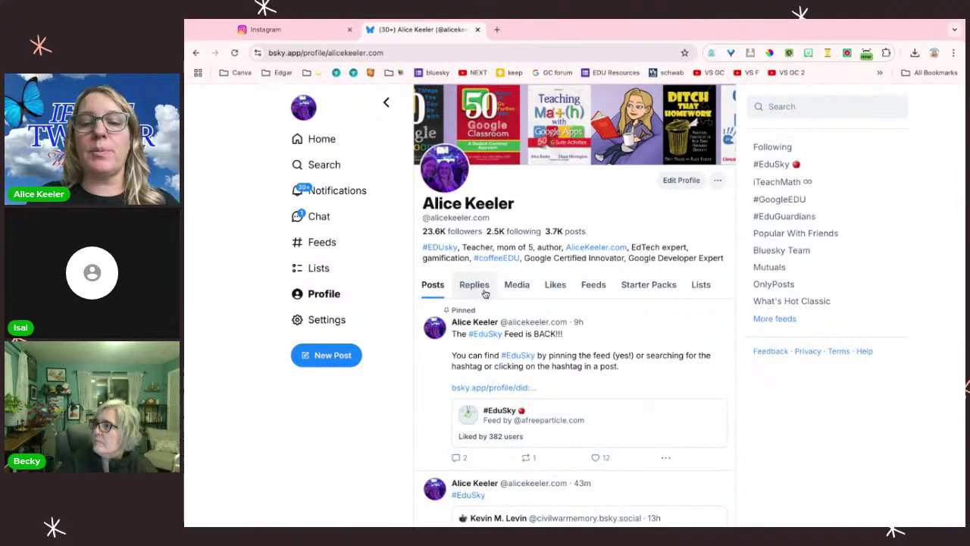
Step: Start a new starter pack next to the existing EduSky Community Builders pack
click(651, 286)
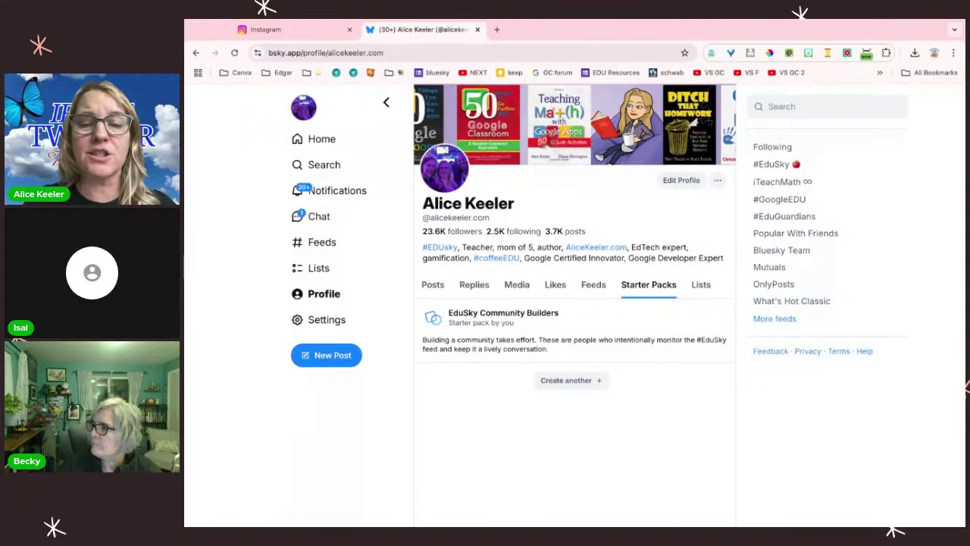
click(557, 381)
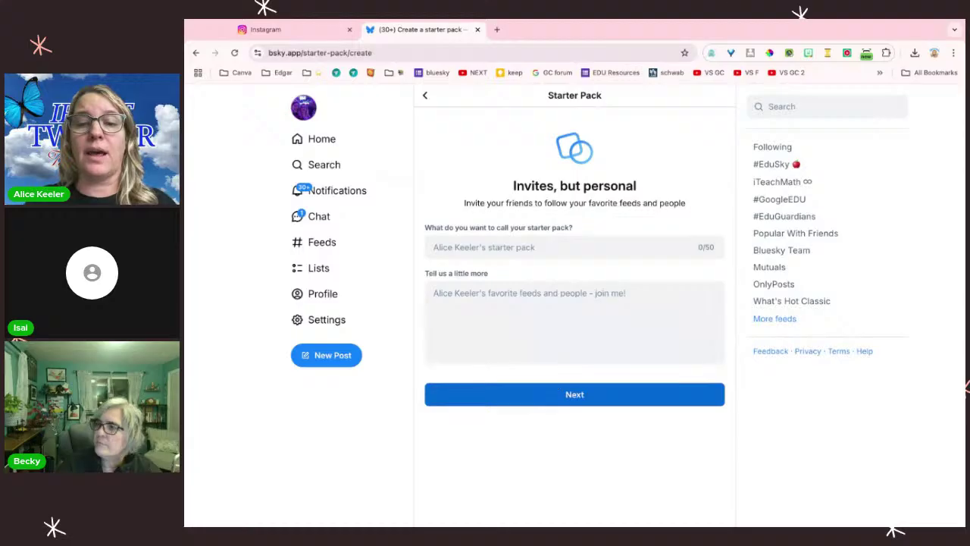
Step: Enter the pack name 'Innedco' and description 'Colorado ISTE Affiliate', then proceed to people
click(511, 246)
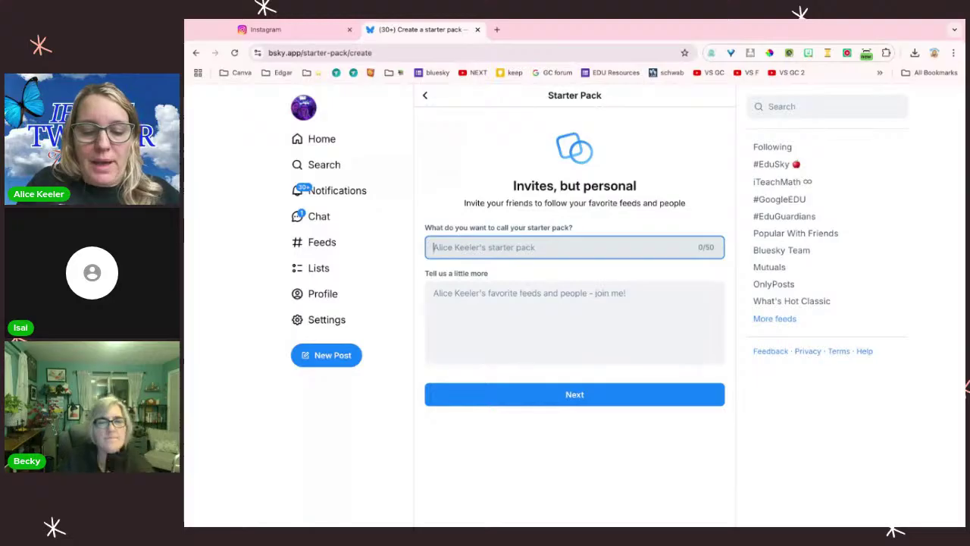
text(Innedco)
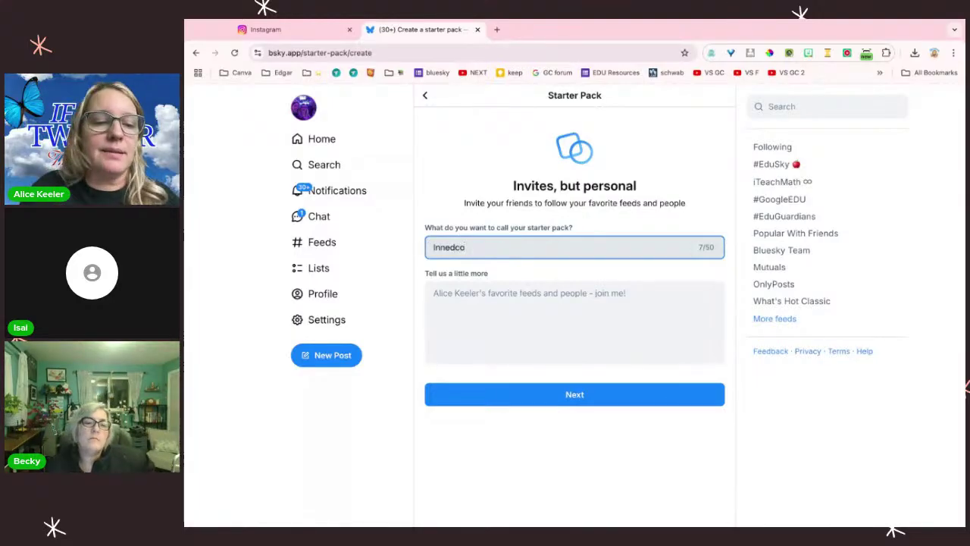
click(622, 304)
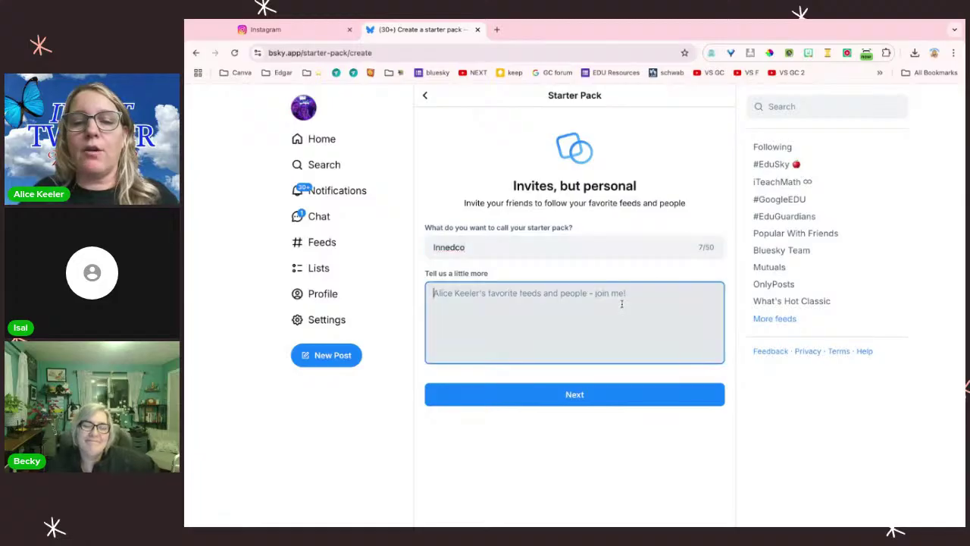
text(Colorado Is)
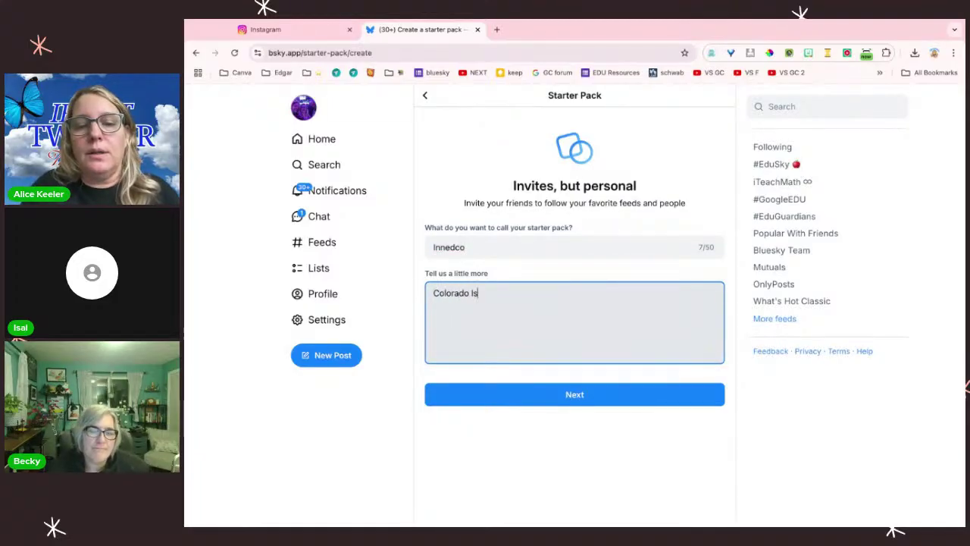
key(BackSpace)
text(STE Affili)
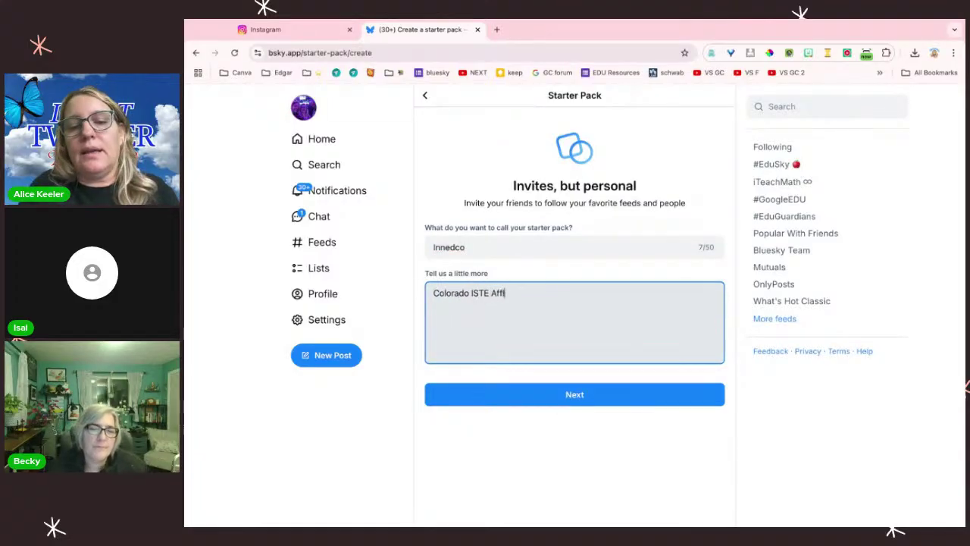
text(ate)
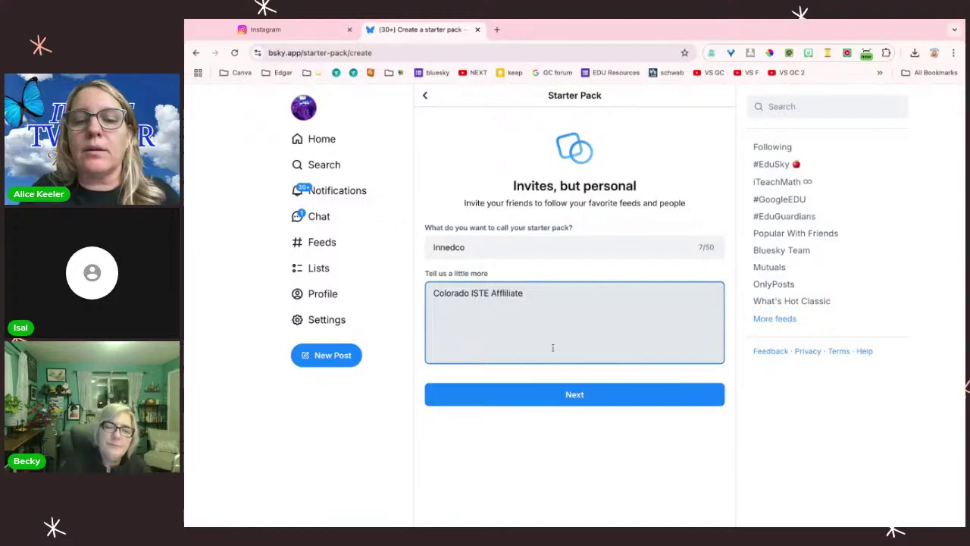
double_click(506, 293)
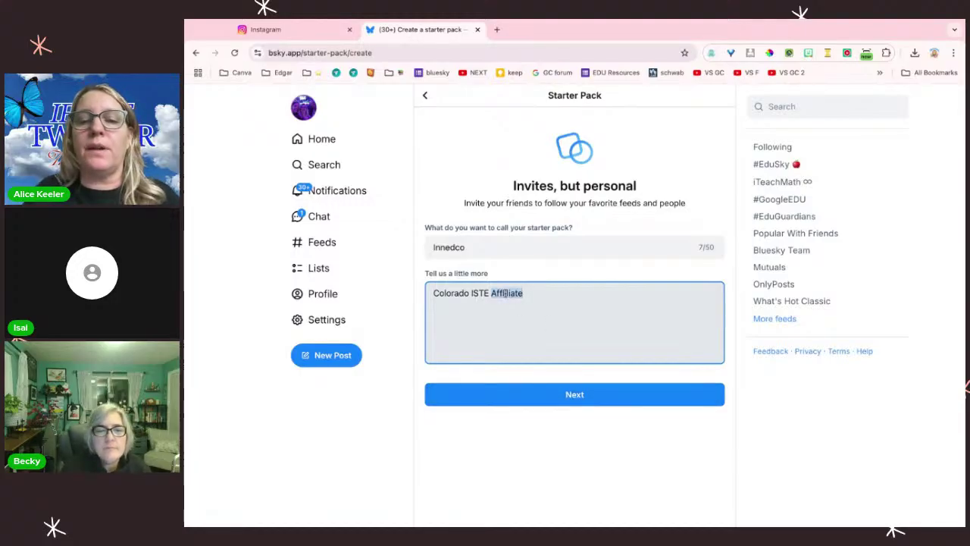
click(506, 294)
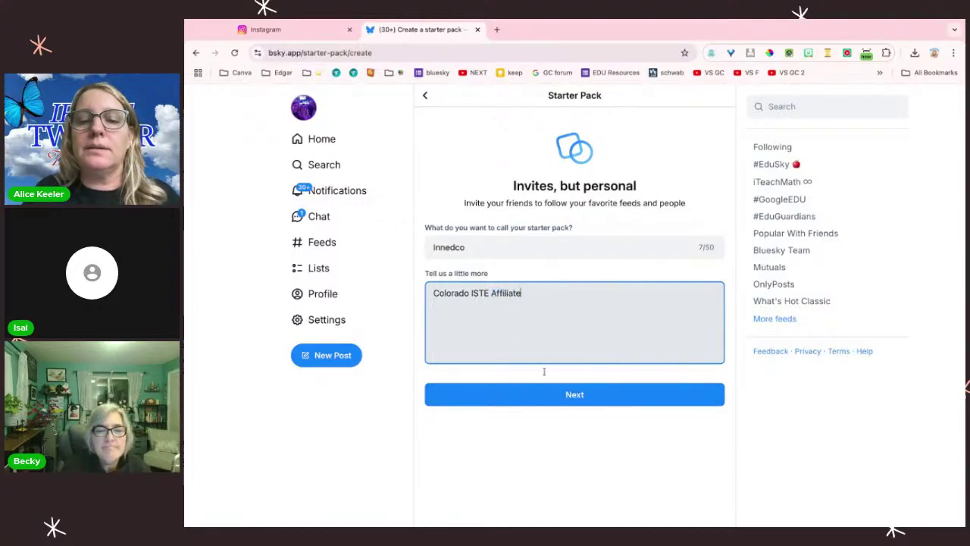
click(557, 396)
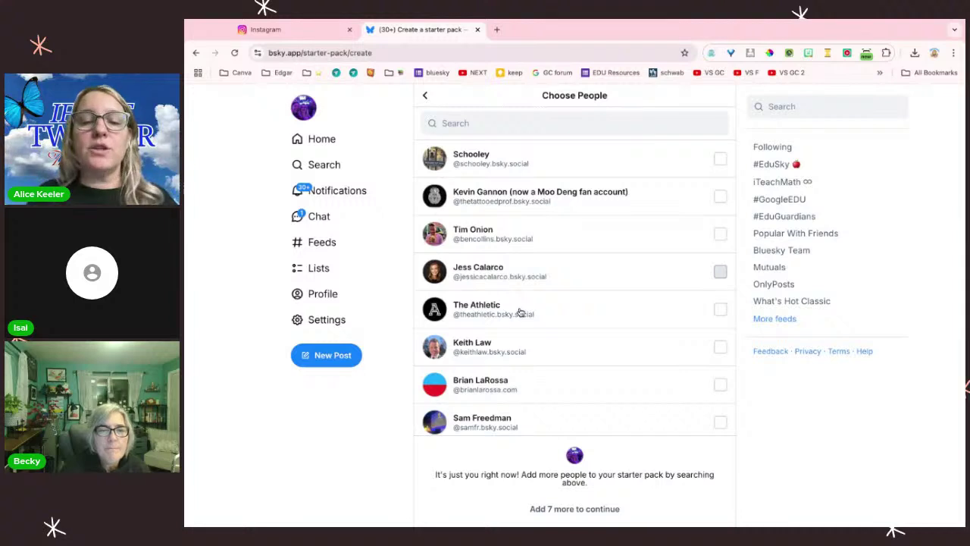
Step: Search for educators by name and add the first matching educator to the pack
scroll(520, 312, down, 1)
scroll(520, 265, up, 1)
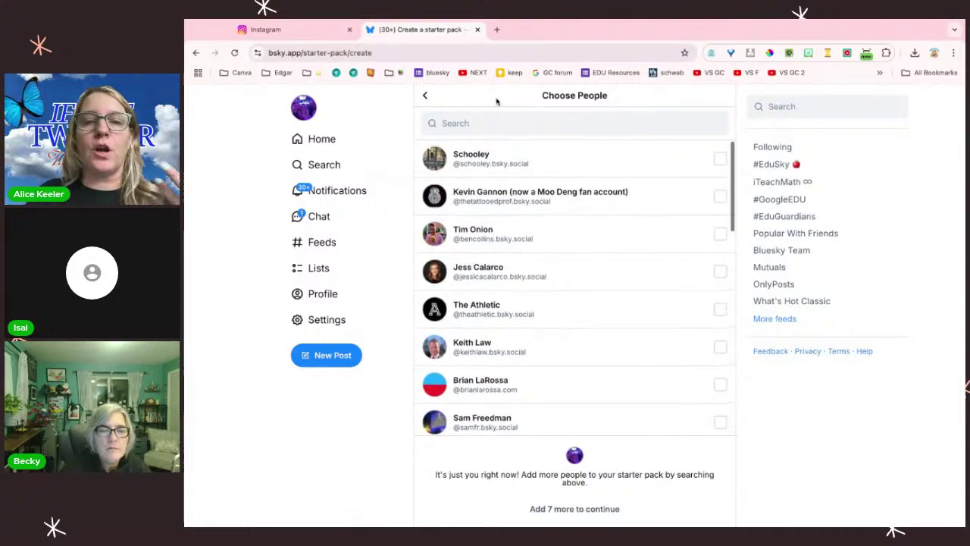
click(494, 123)
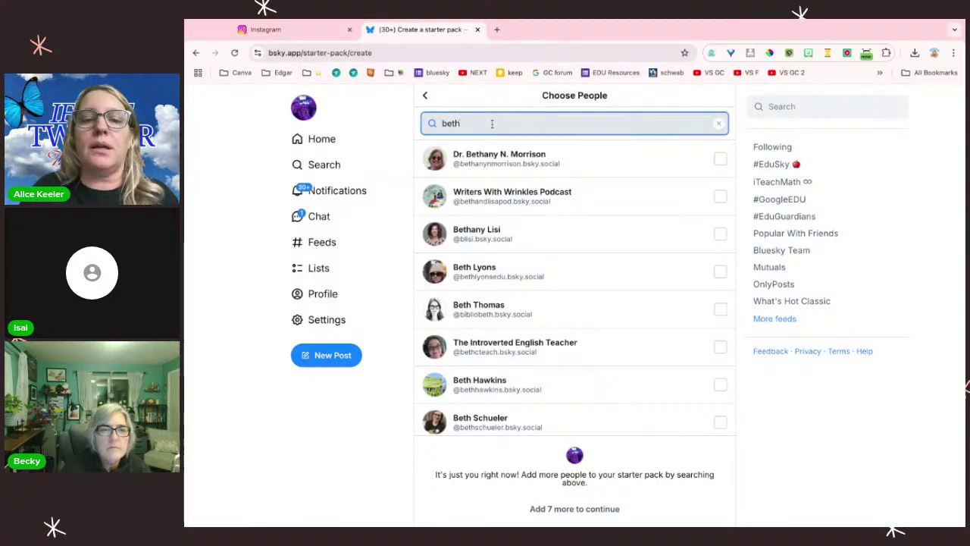
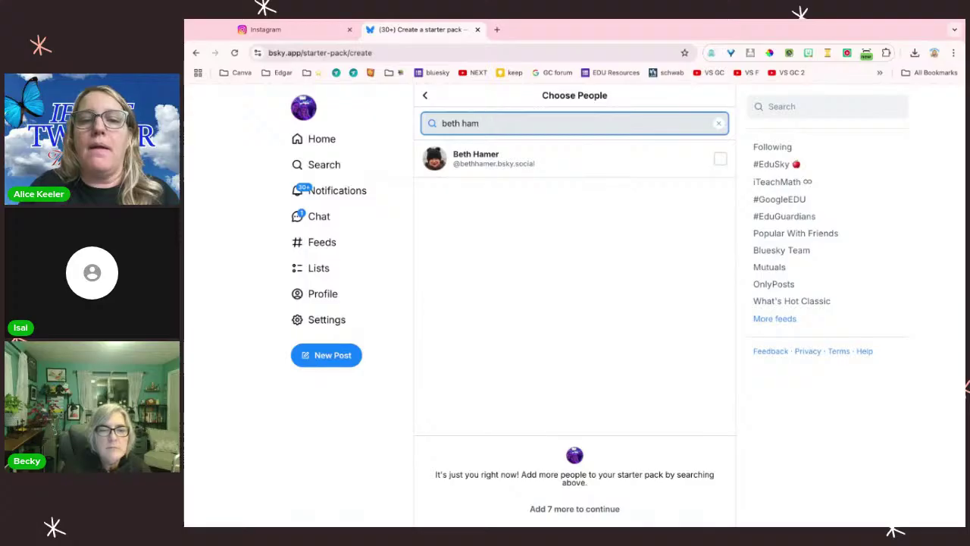
text(haml)
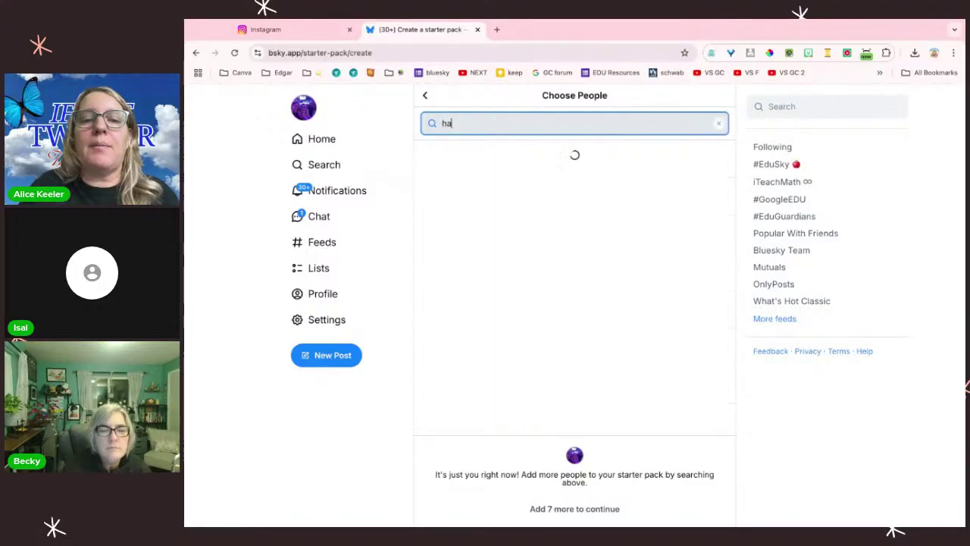
key(BackSpace)
key(BackSpace)
key(BackSpace)
key(BackSpace)
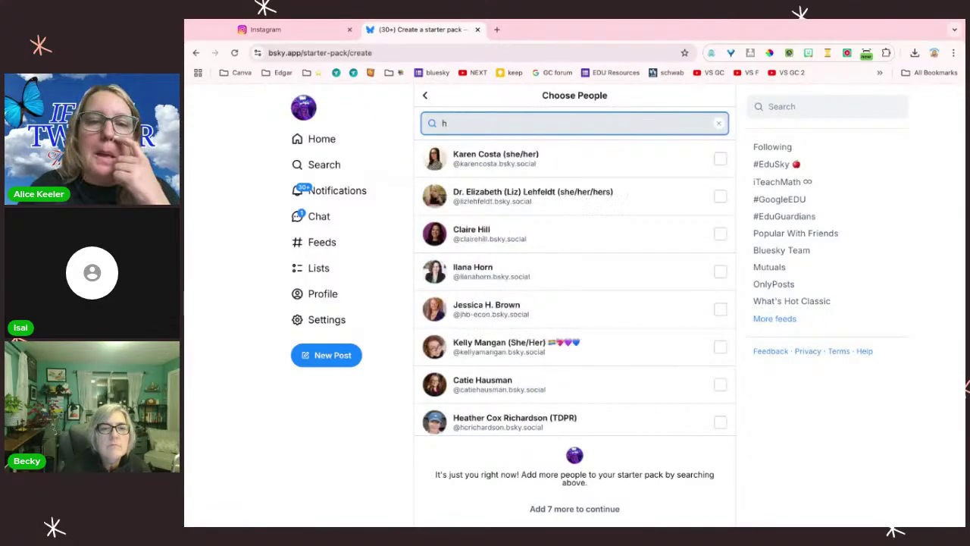
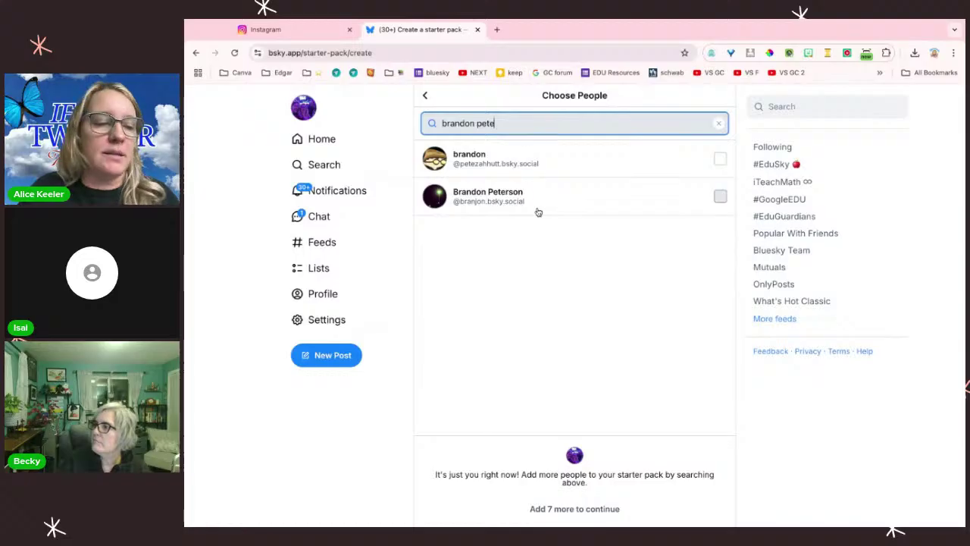
click(720, 198)
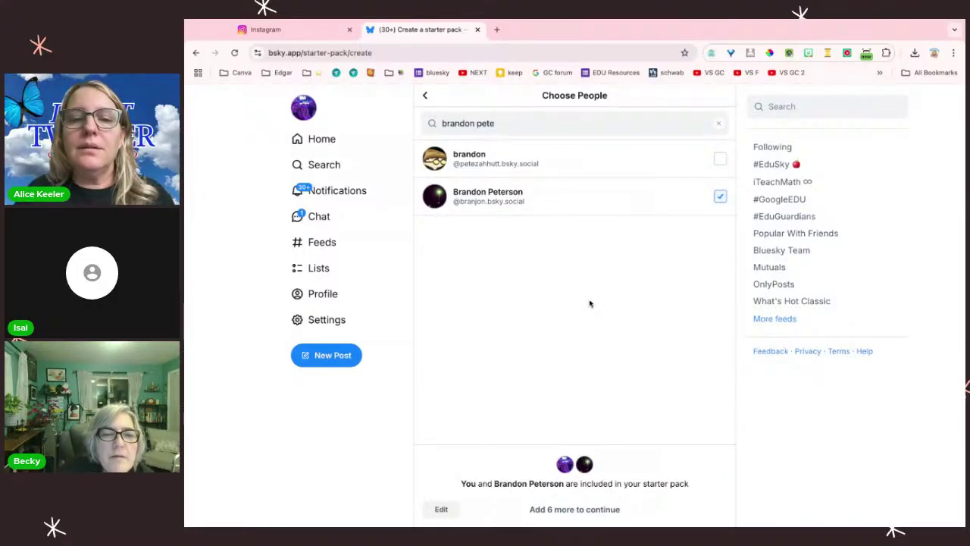
Step: Clear the search, try another name, then search 'vict' and add a match
click(499, 124)
key(ctrl+a)
key(BackSpace)
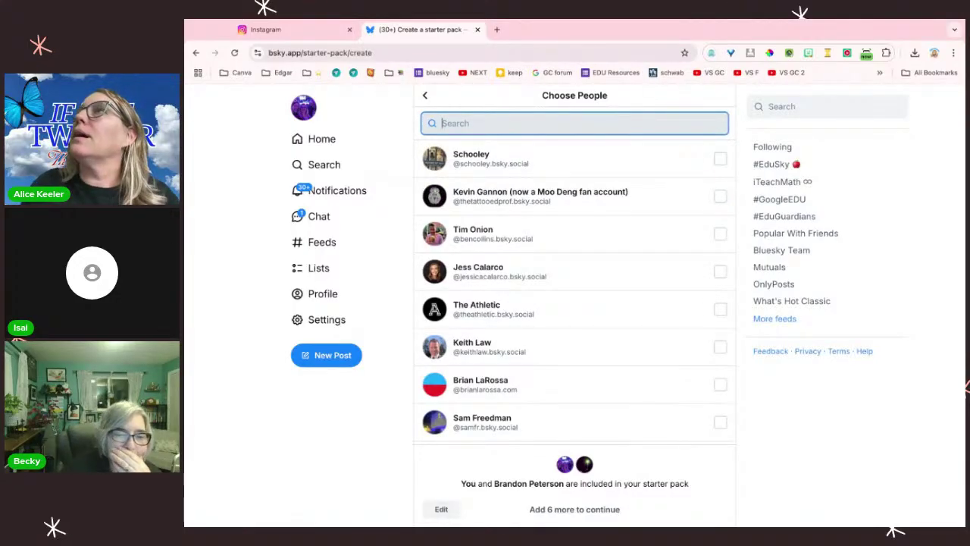
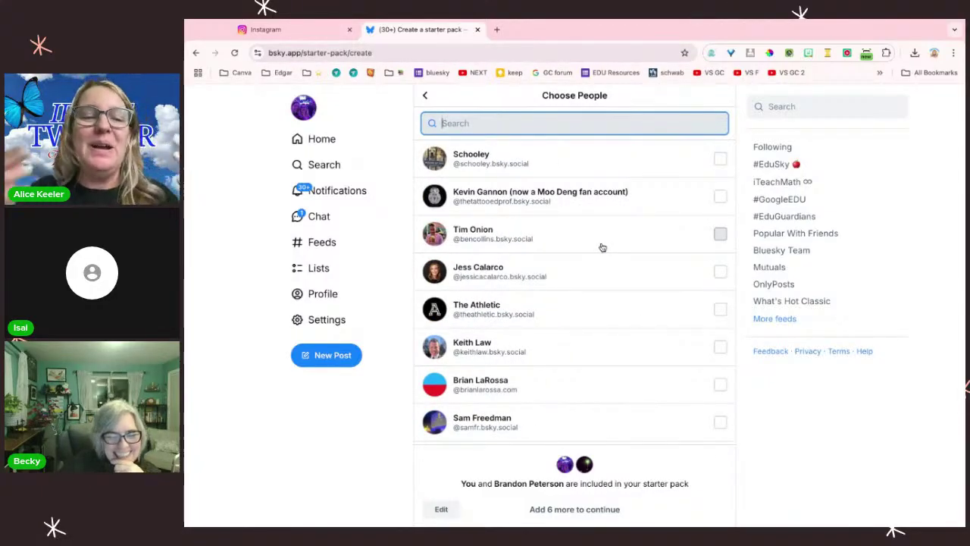
text(vict)
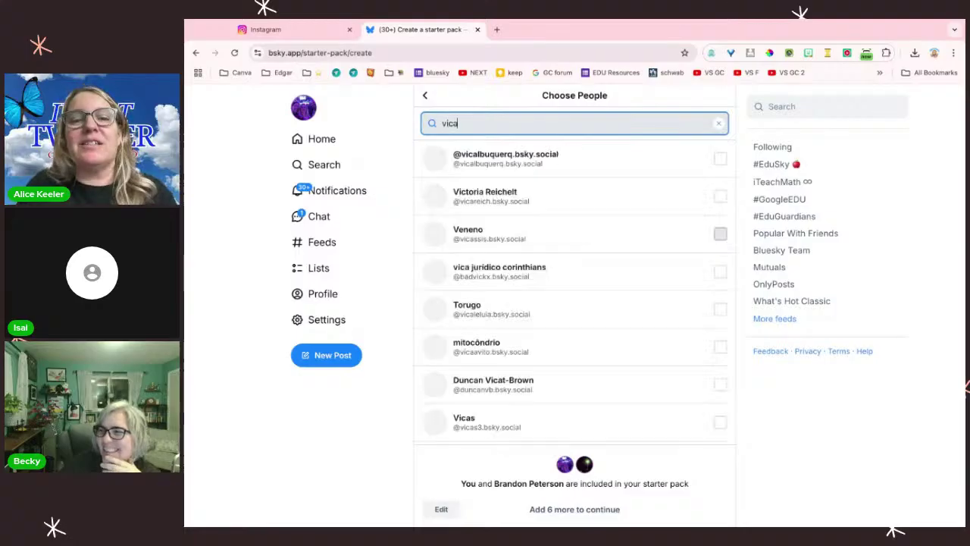
click(719, 197)
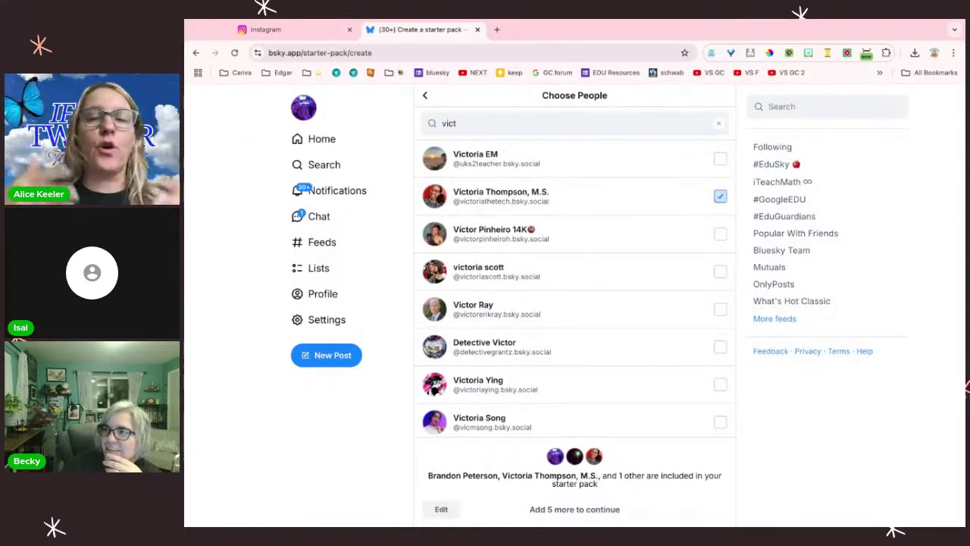
Step: Add five more educators from the 'vict' results to meet the minimum
scroll(657, 426, down, 2)
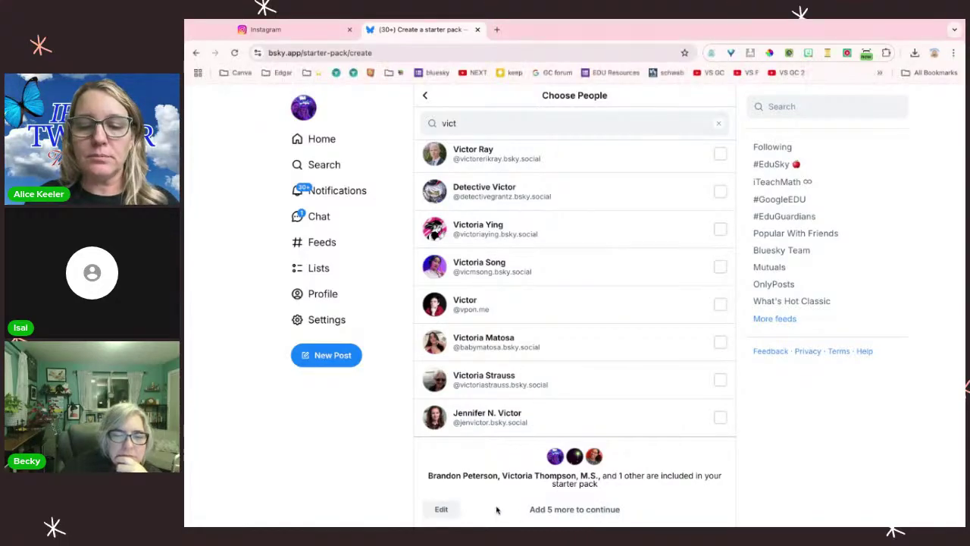
click(720, 229)
click(721, 267)
click(721, 304)
click(720, 342)
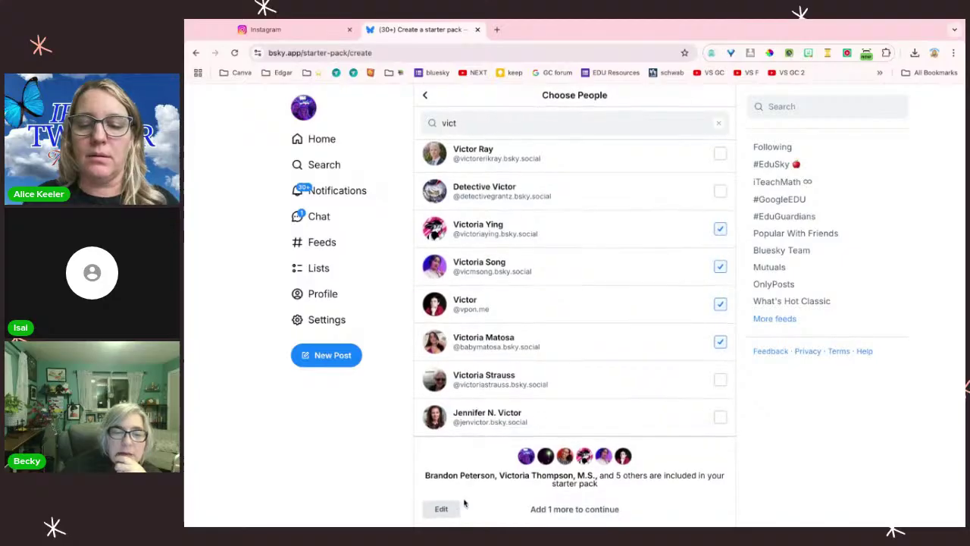
click(720, 419)
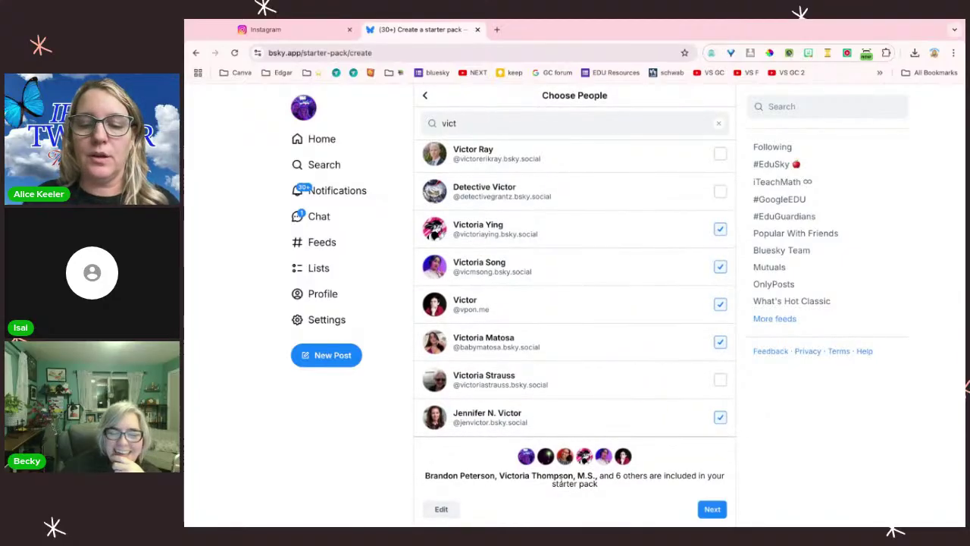
click(712, 509)
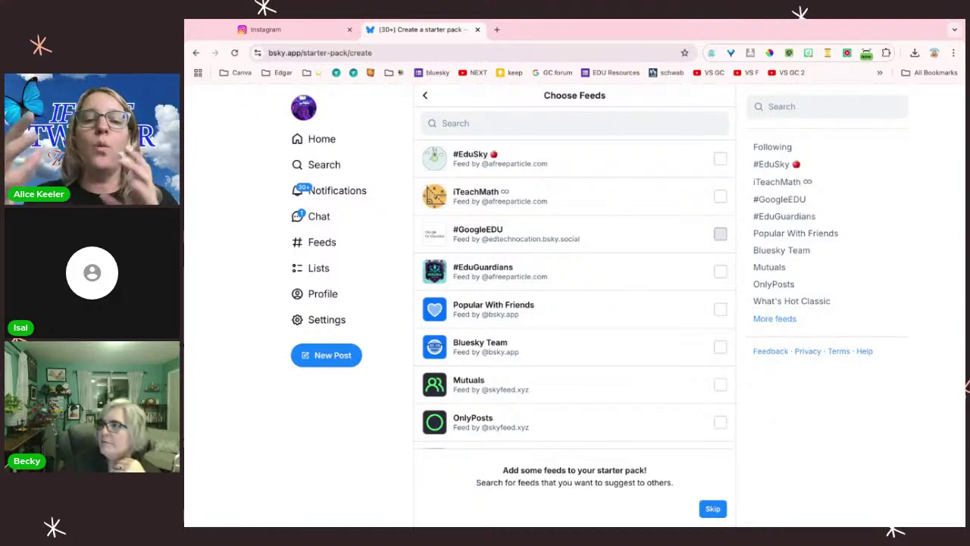
Step: Select the #EduSky and #EduGuardians feeds and finish the starter pack
click(720, 158)
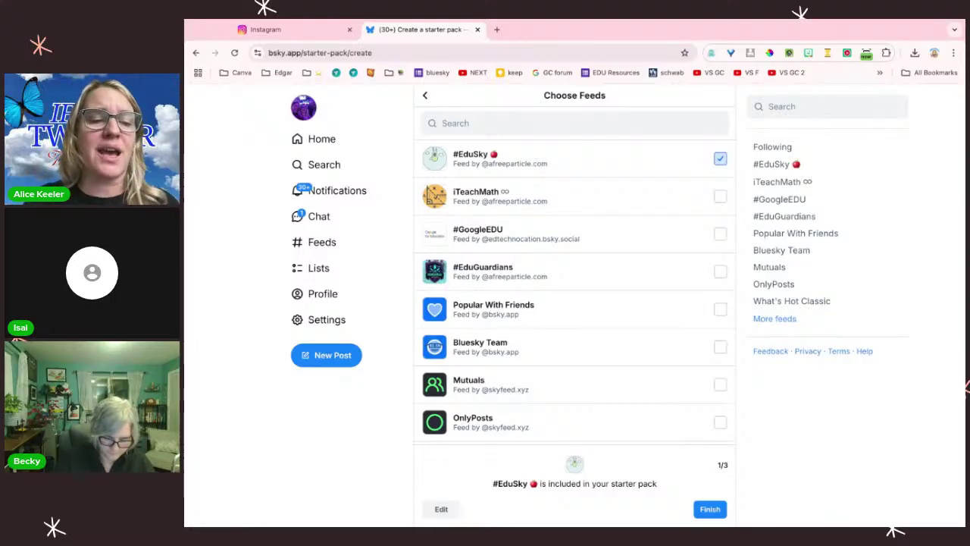
click(243, 420)
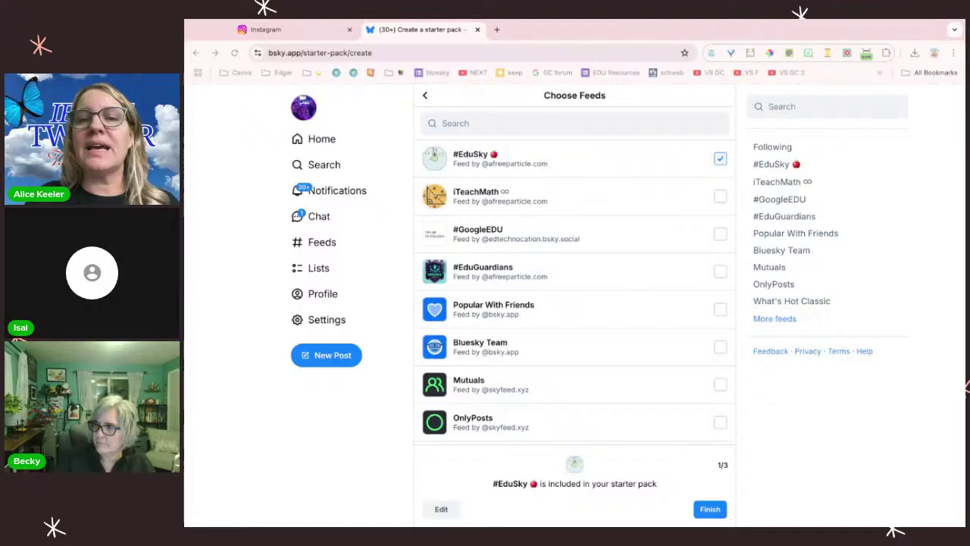
click(721, 197)
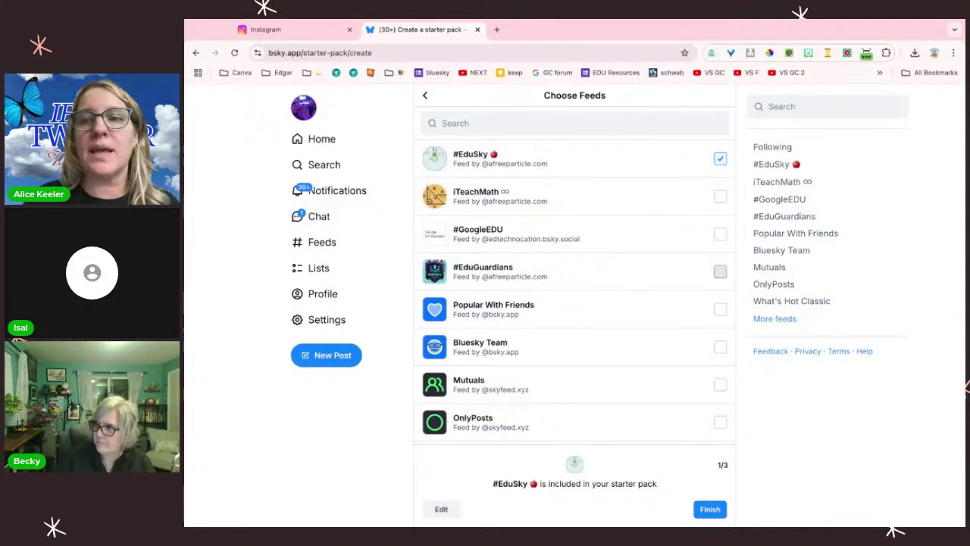
click(720, 271)
click(711, 511)
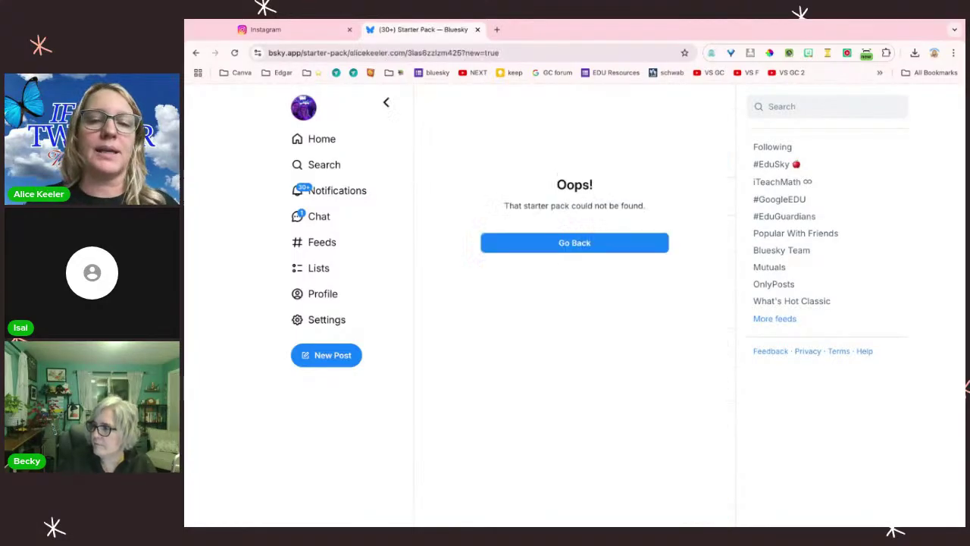
Step: Leave the starter-pack not-found page and go to the saved Feeds list
click(576, 243)
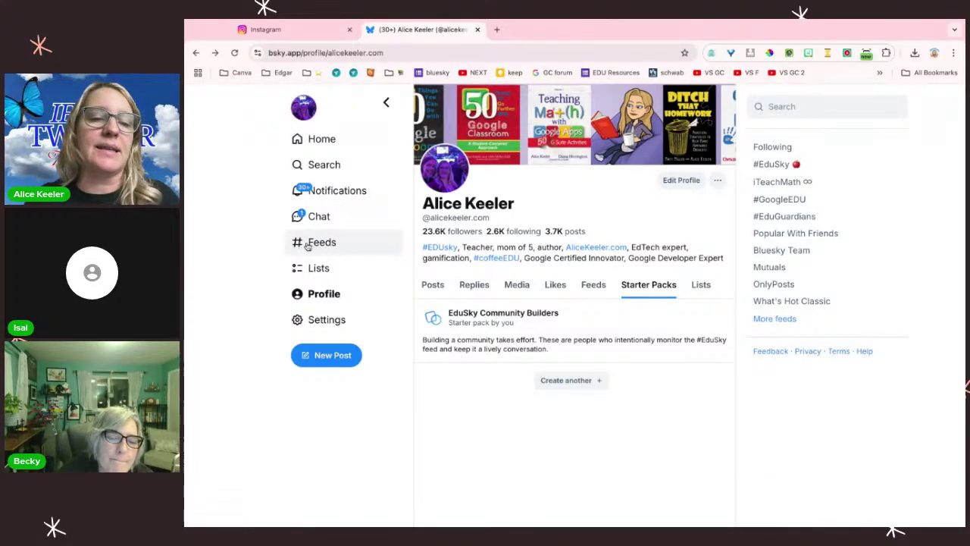
click(323, 243)
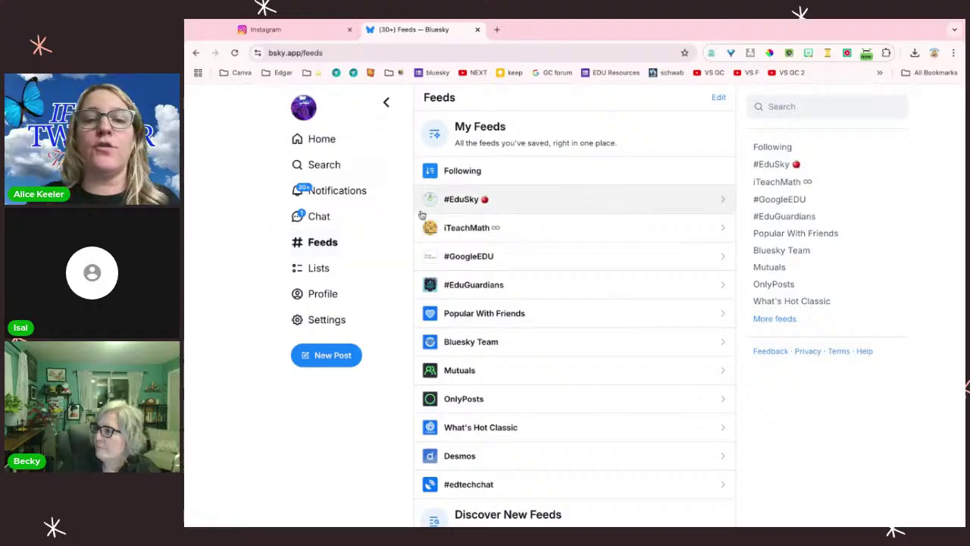
Step: Open #EduSky, check its creator's profile, then scroll through the feed's educator posts
click(442, 212)
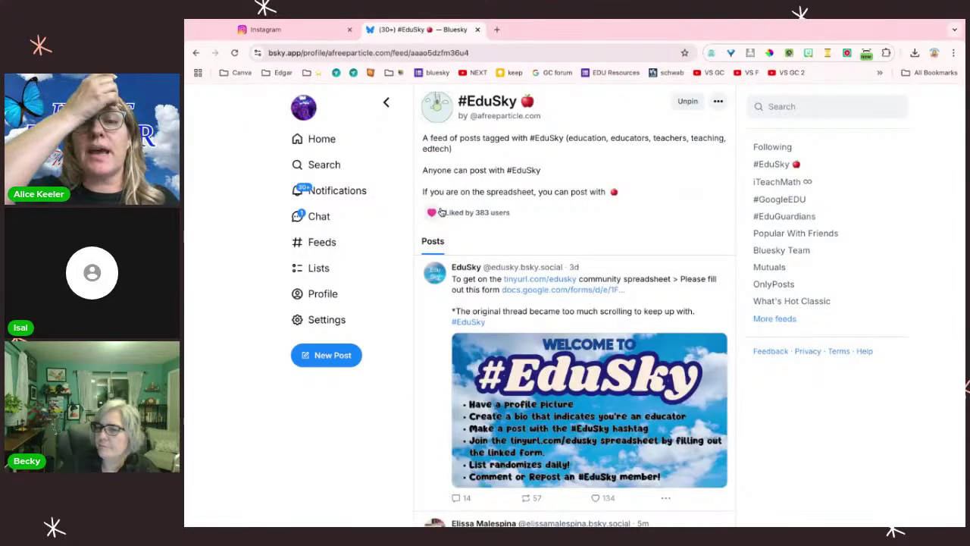
click(519, 123)
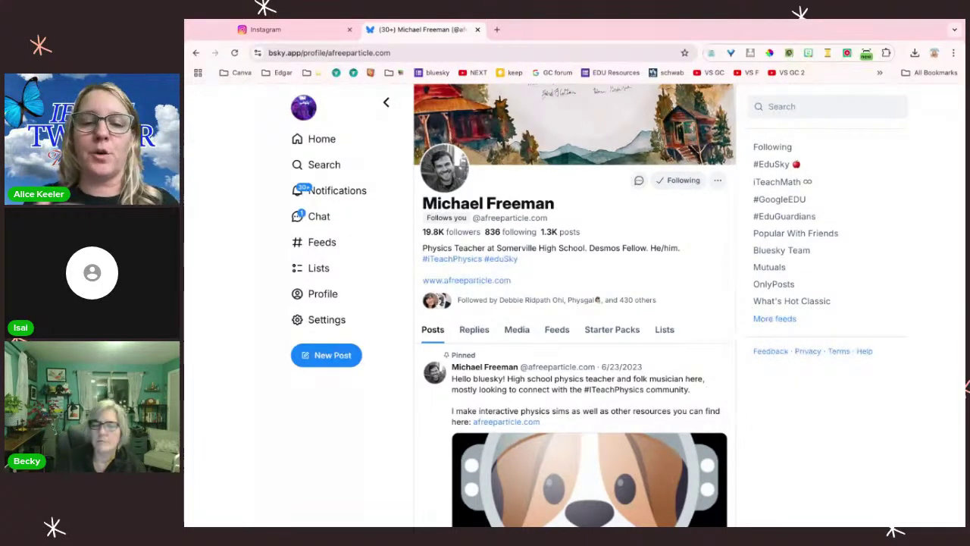
click(385, 102)
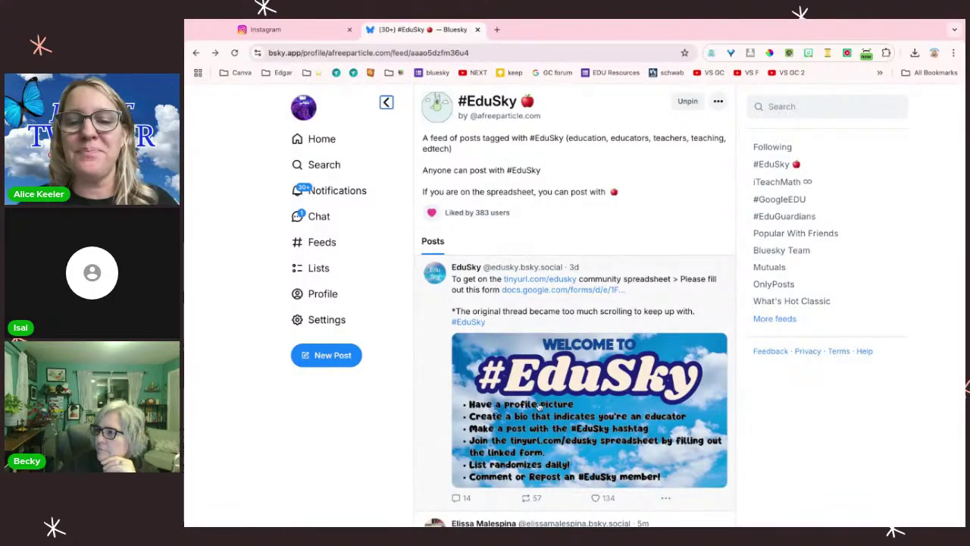
scroll(539, 408, down, 2)
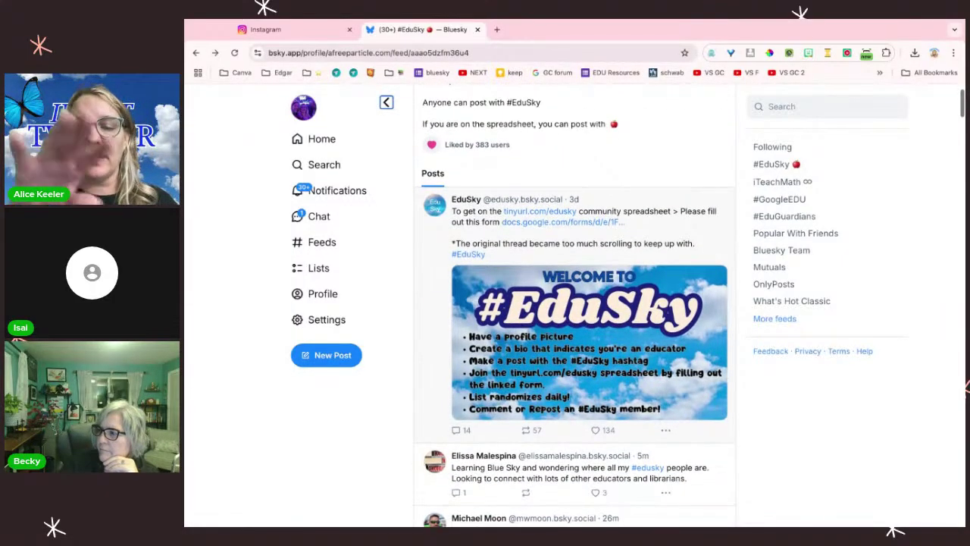
scroll(575, 303, down, 1)
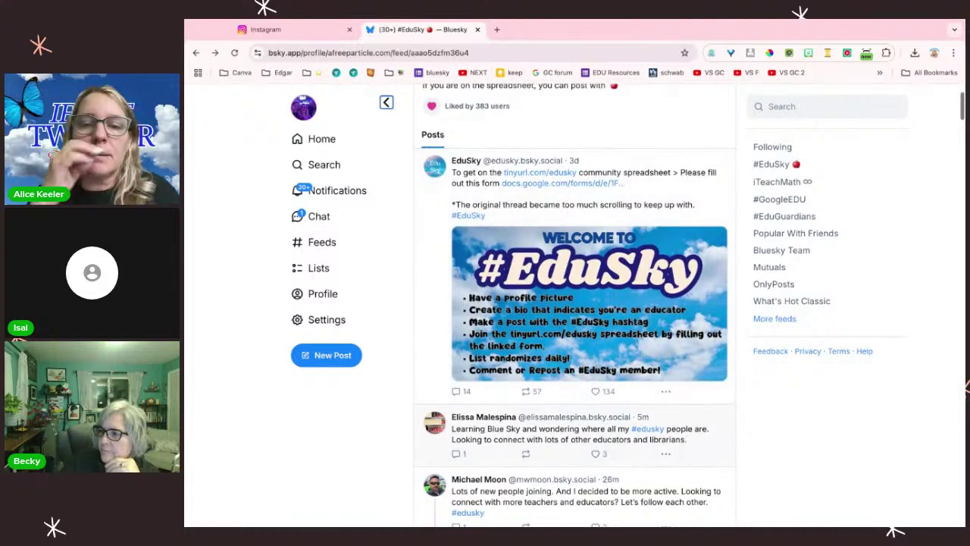
scroll(574, 304, down, 4)
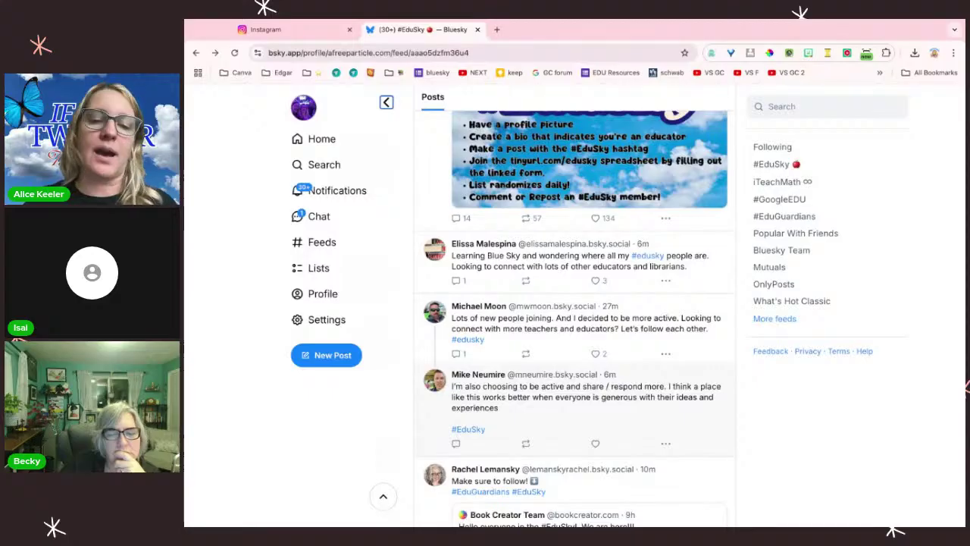
mouse_move(439, 259)
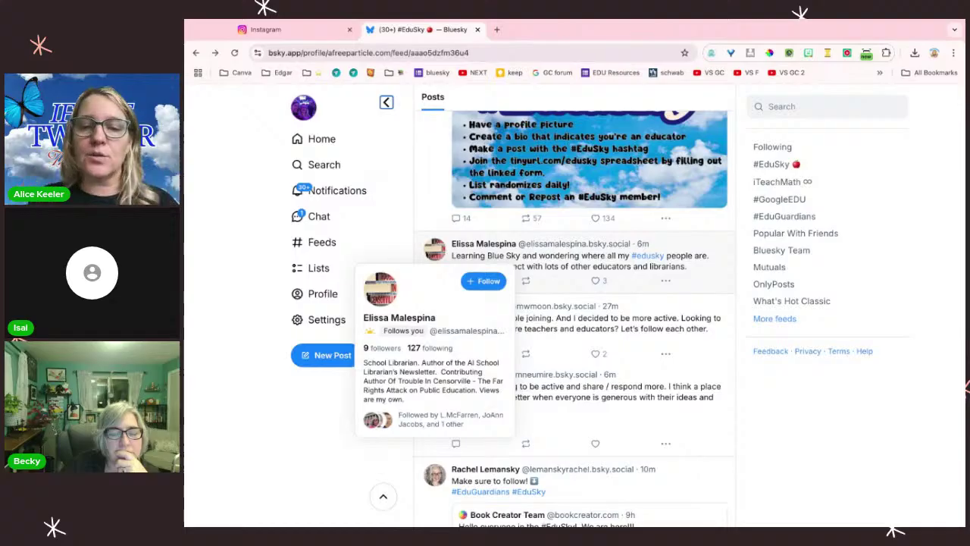
Step: Add the #EduSky school librarian to the Teacher Librarians list and follow her back
click(482, 282)
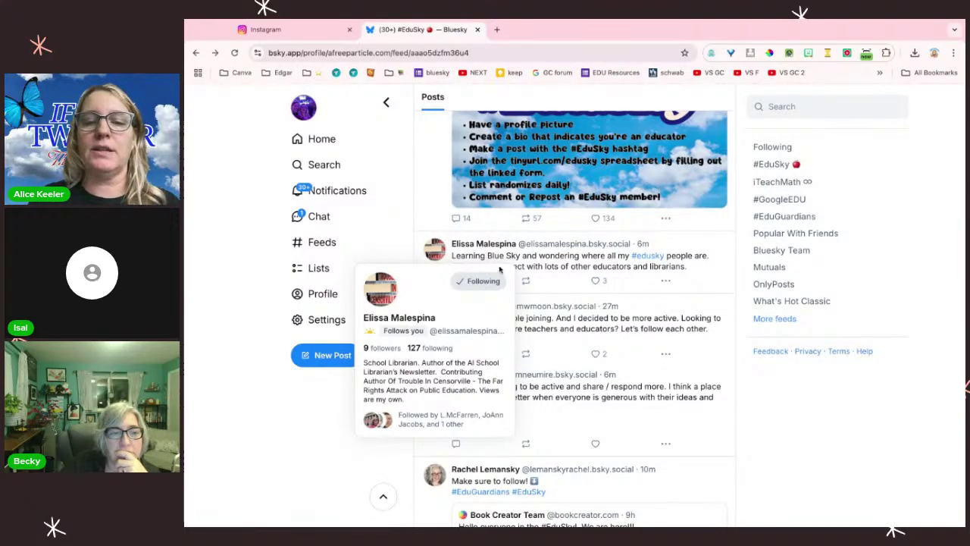
click(495, 247)
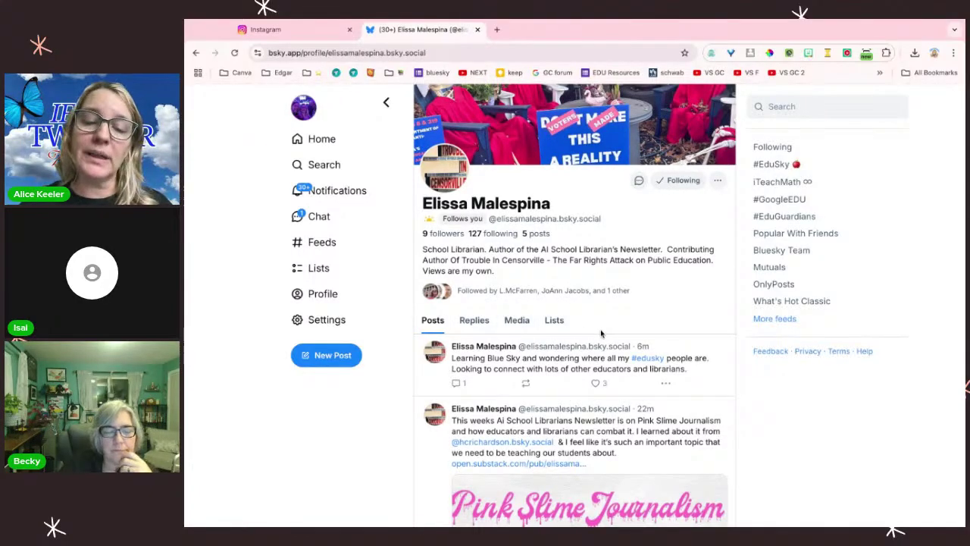
click(719, 185)
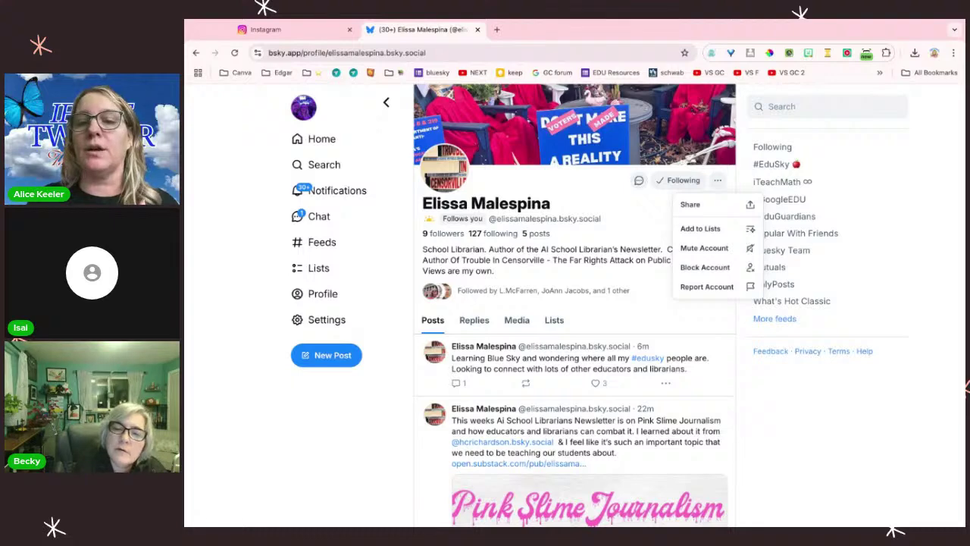
click(700, 229)
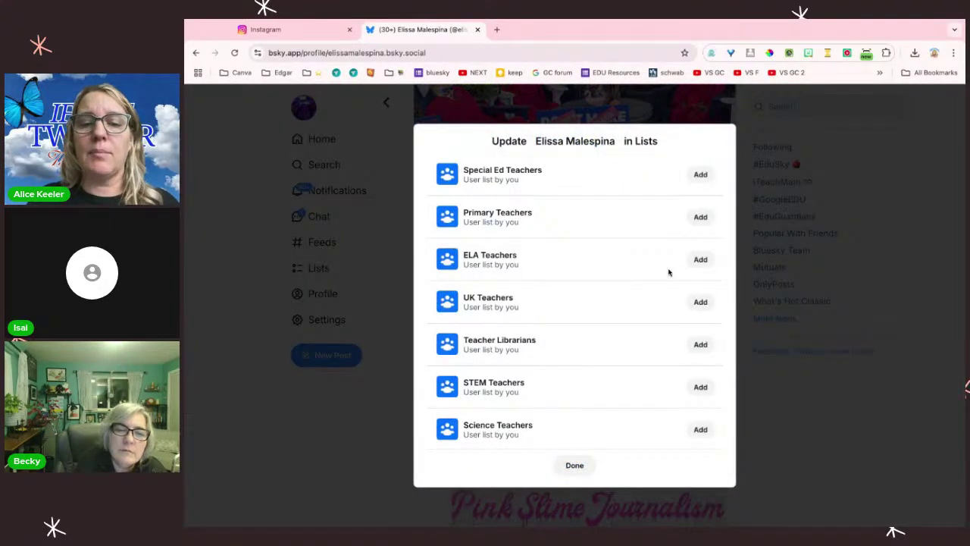
scroll(669, 272, down, 1)
click(701, 301)
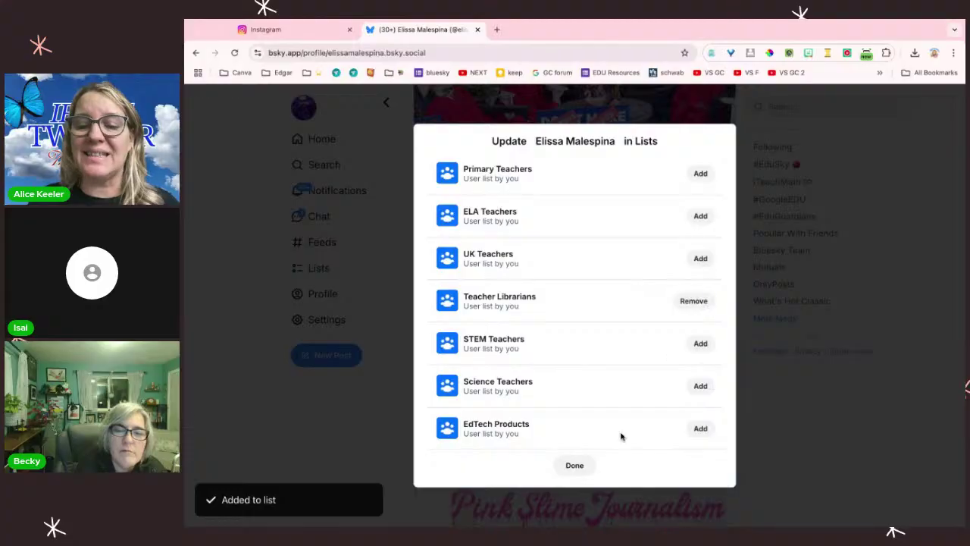
click(575, 465)
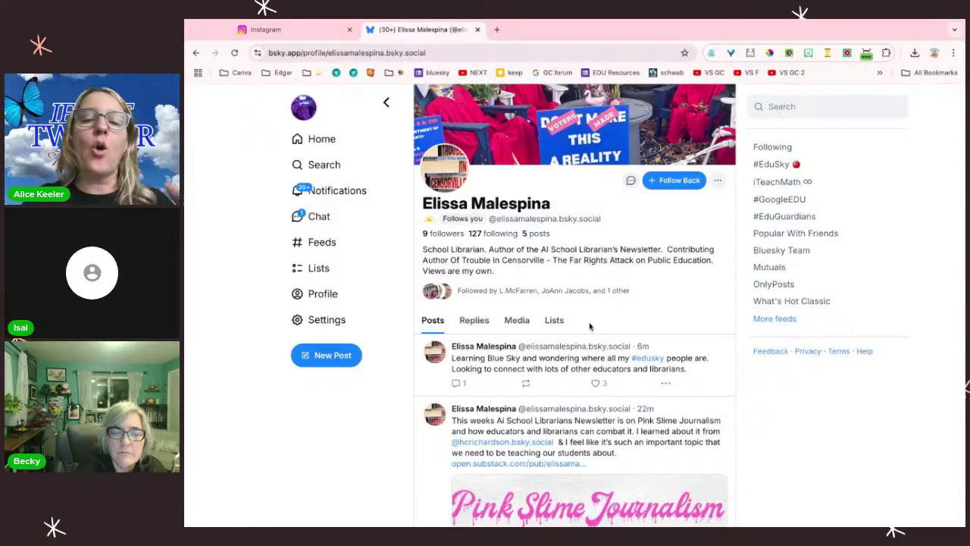
click(662, 182)
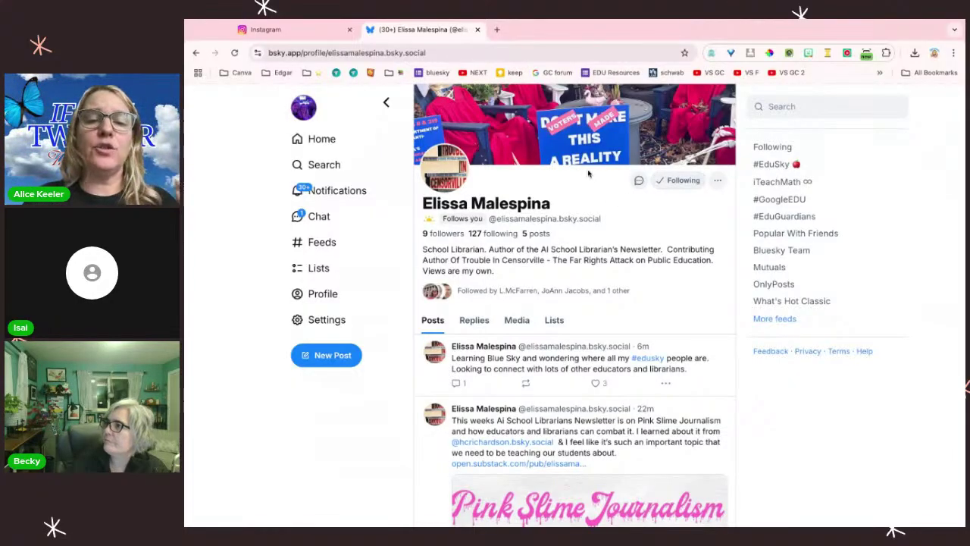
Step: Open your profile's Lists tab and scroll through lists from Special Ed Teachers to Teacher Librarians
click(321, 294)
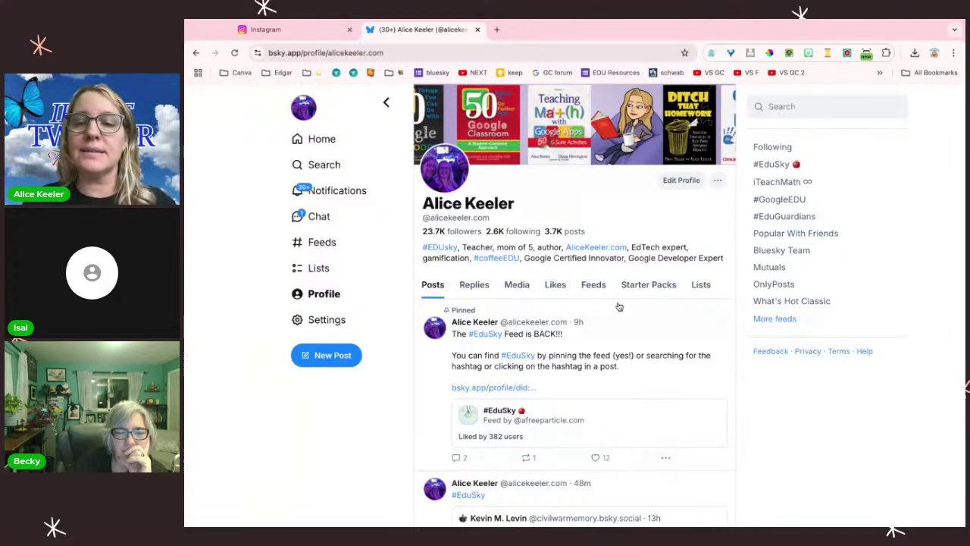
click(705, 285)
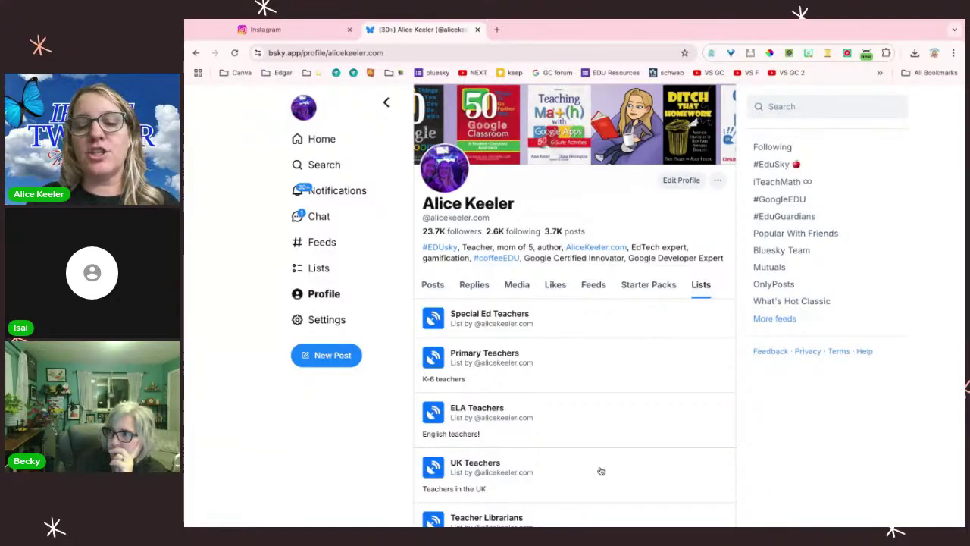
scroll(598, 473, down, 1)
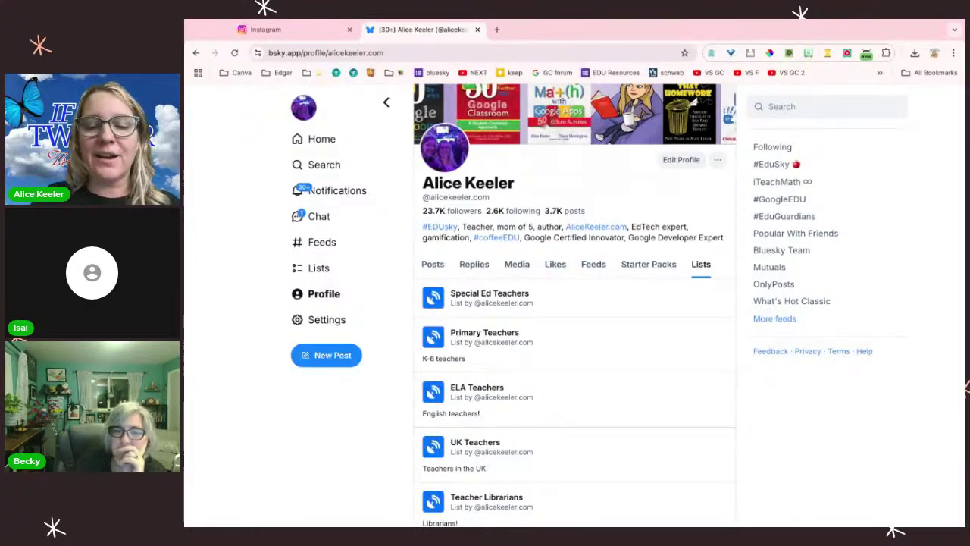
scroll(574, 303, down, 2)
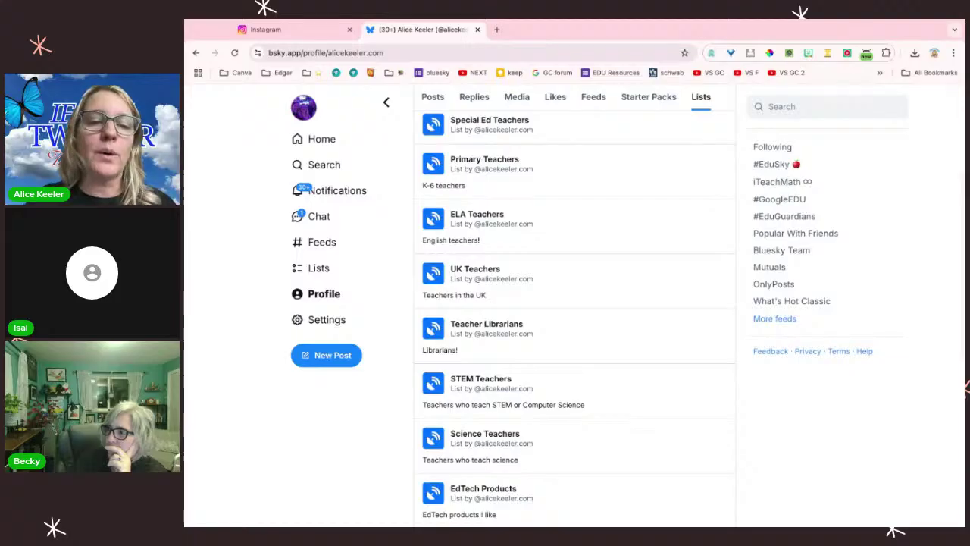
Step: Open the AP Euro/World History teacher's profile from Home and add him to Social Studies Teachers
click(327, 144)
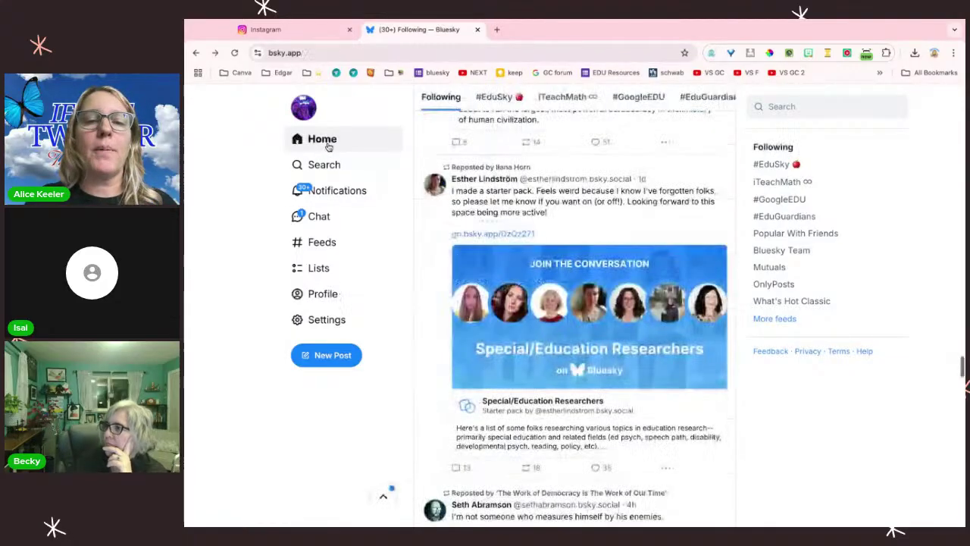
scroll(464, 405, down, 3)
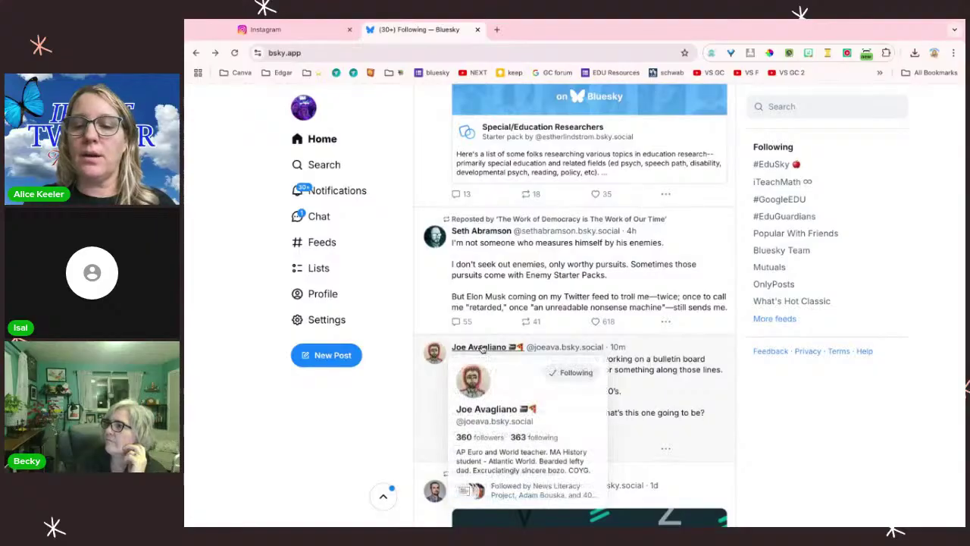
click(482, 348)
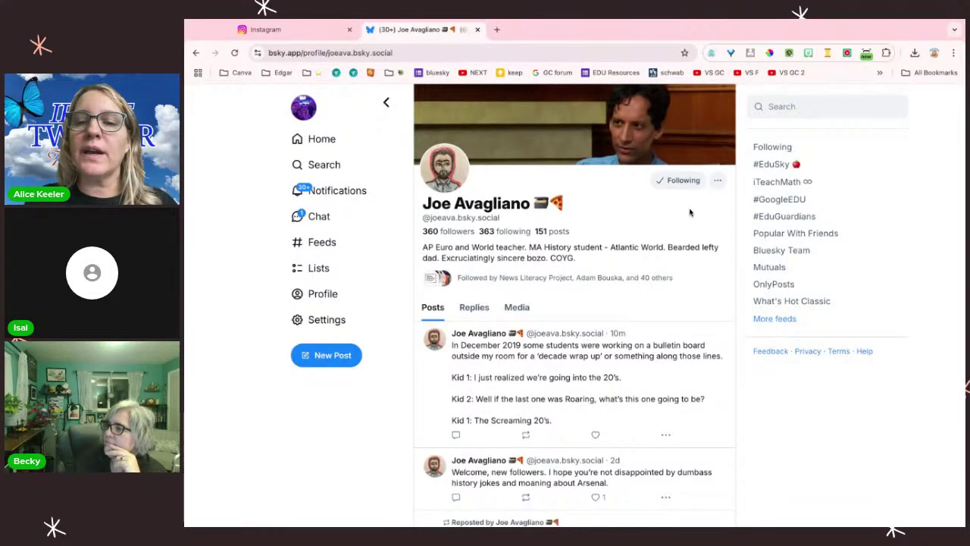
click(718, 182)
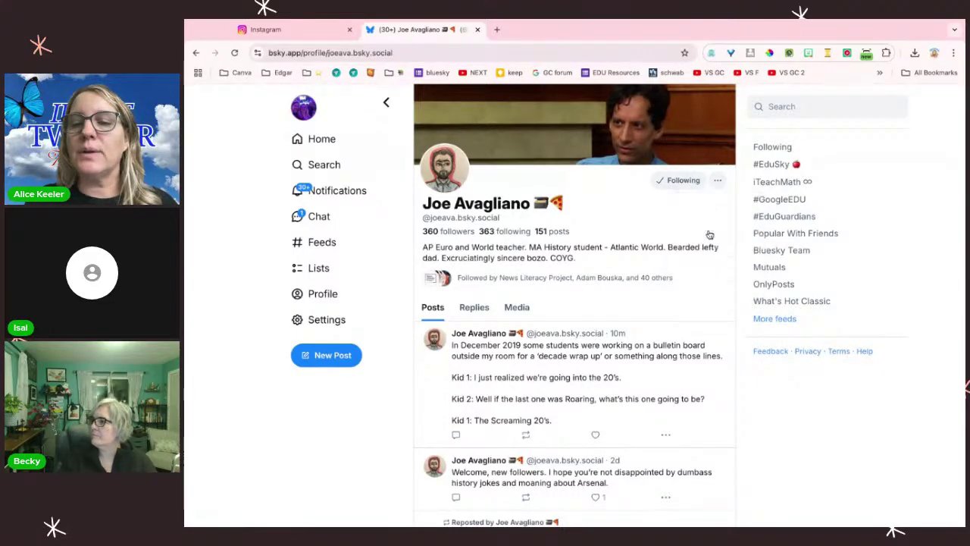
click(710, 234)
scroll(672, 313, down, 5)
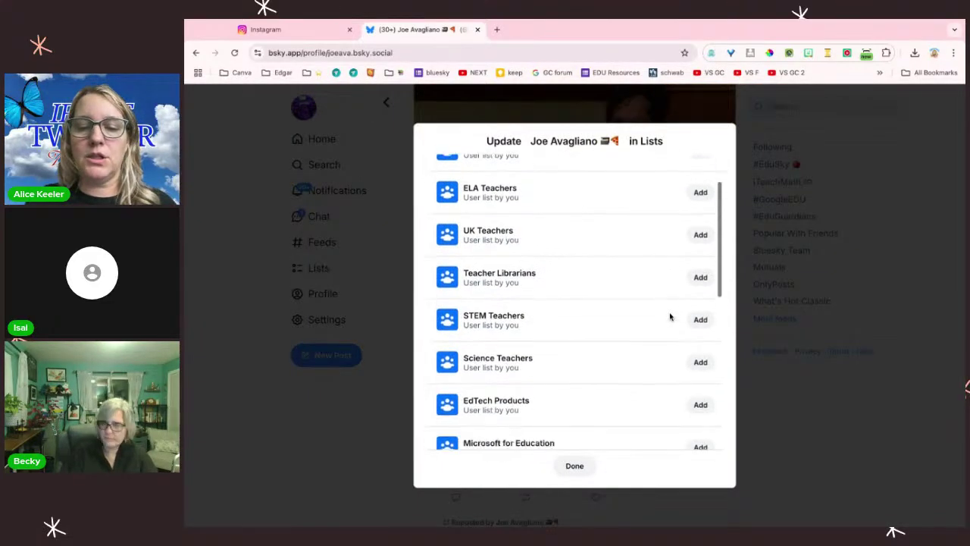
scroll(694, 335, down, 1)
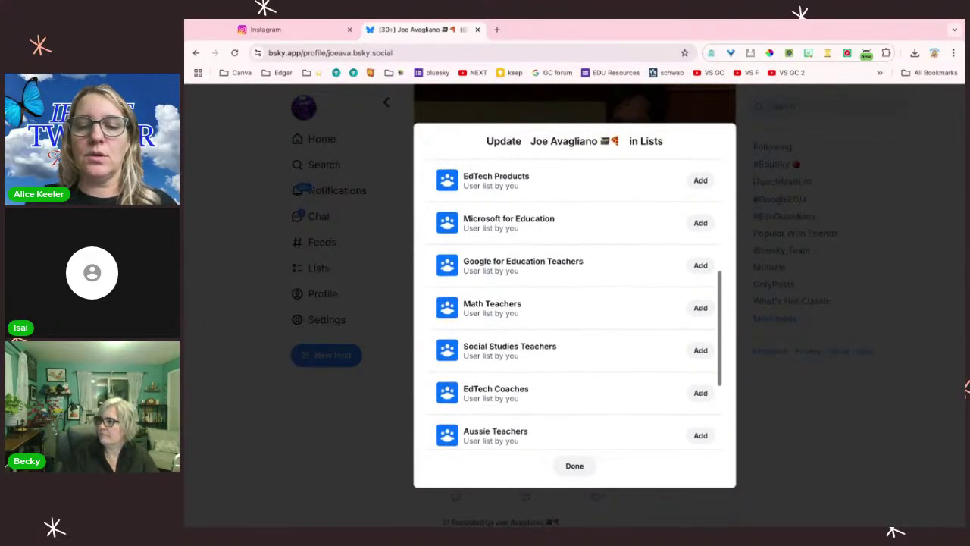
click(699, 350)
click(574, 467)
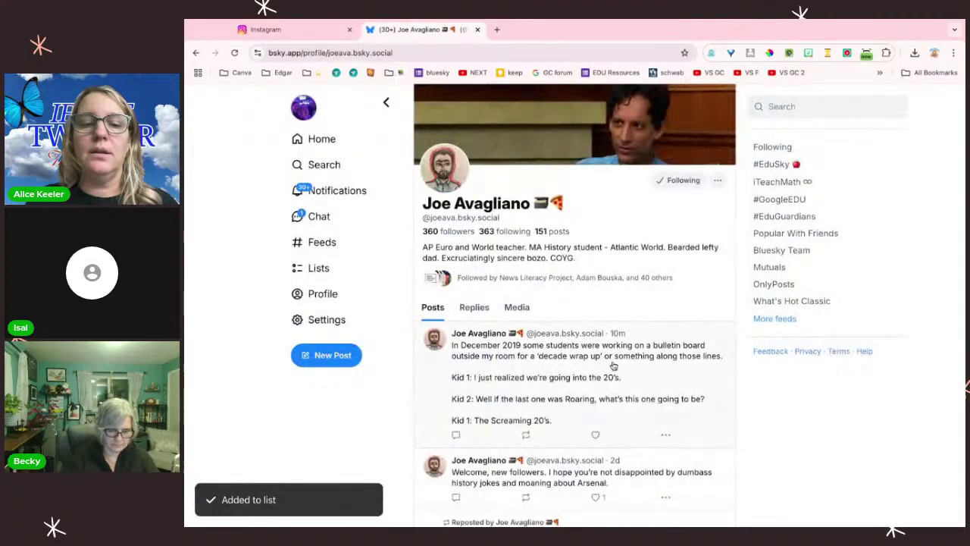
Step: Replace the prefilled mention with 'I'm live streaming about #EduSky jump in and say hi' plus the YouTube link
click(328, 356)
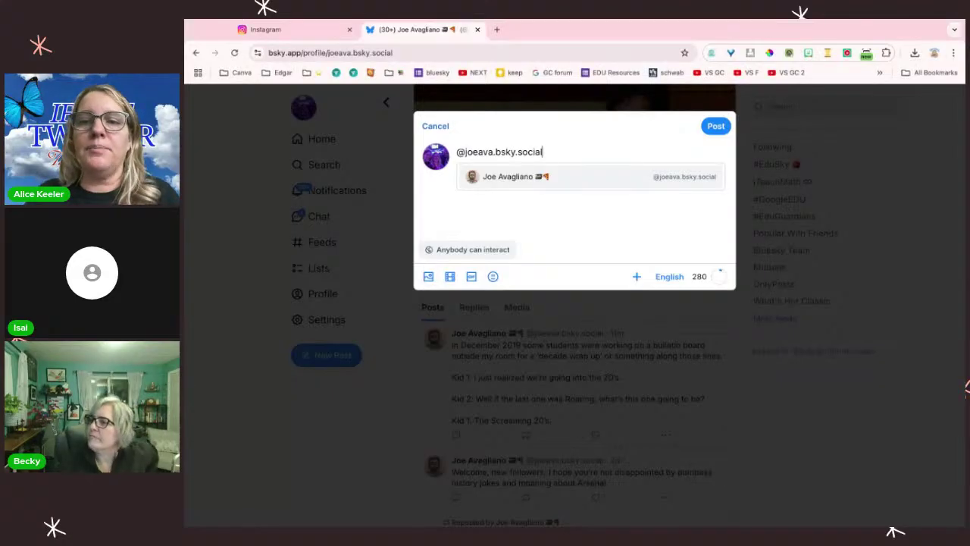
drag(556, 151, 456, 152)
key(BackSpace)
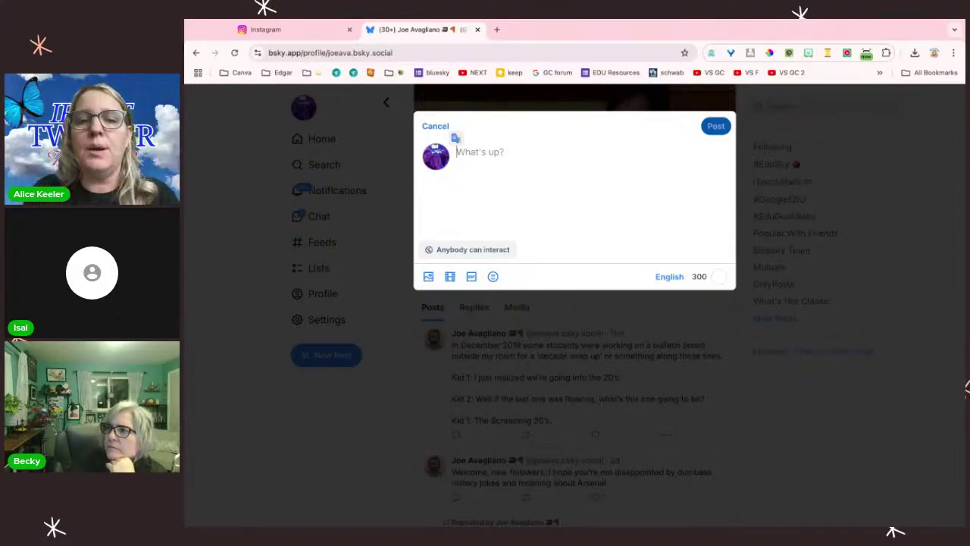
text(I'm live)
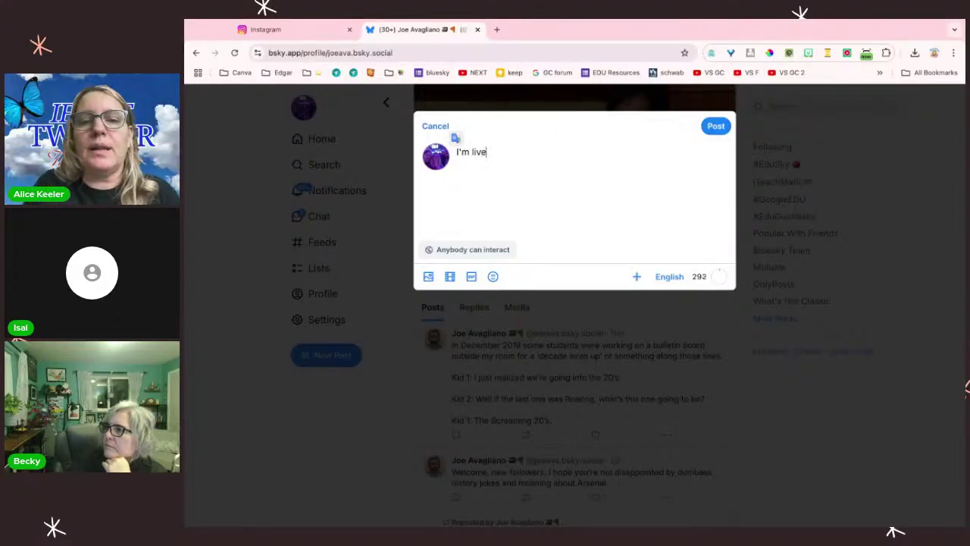
text(streaming about #)
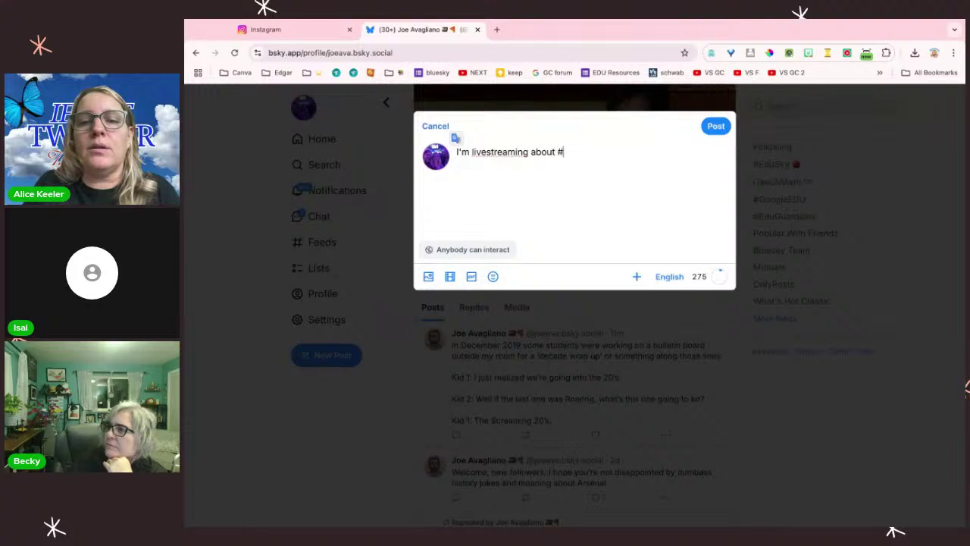
text(EduSky)
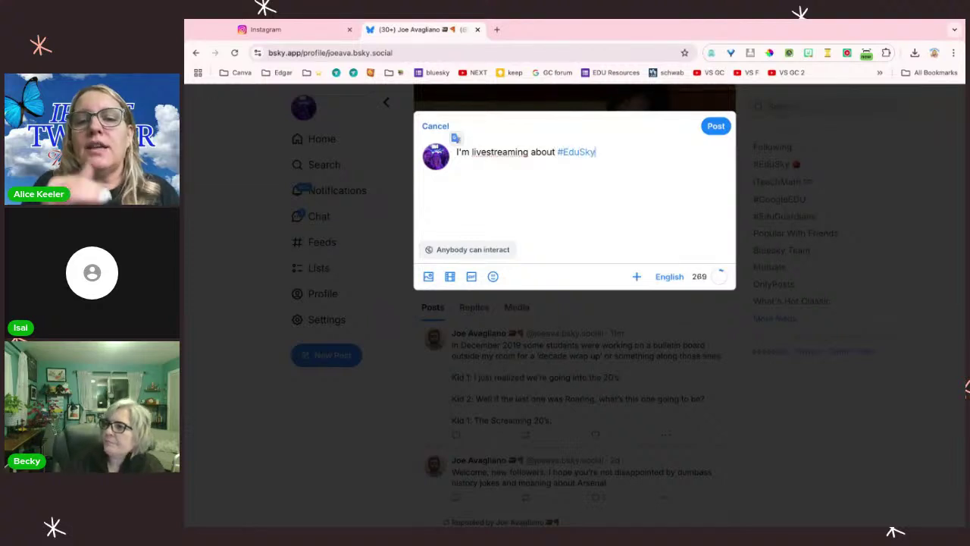
click(487, 152)
text(#EduSky)
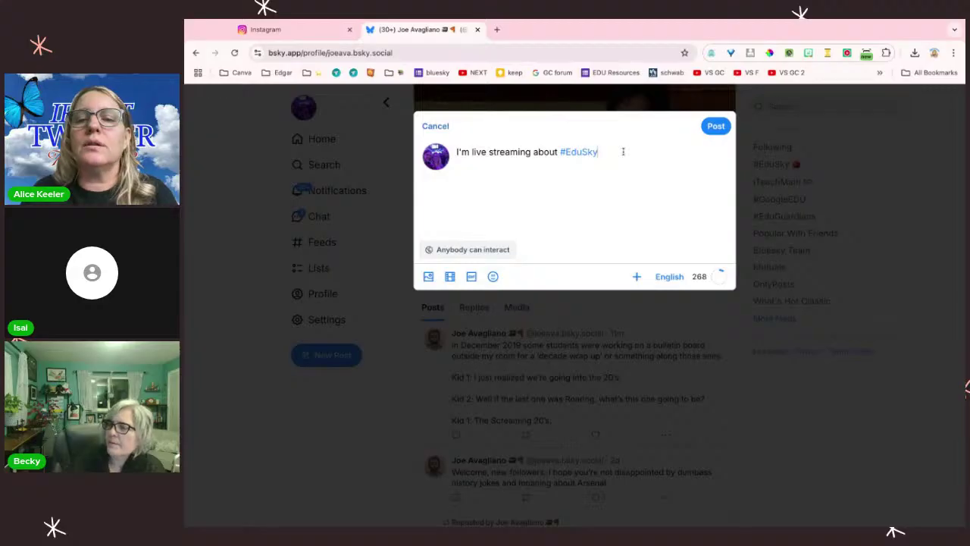
text( jump in and say hi)
text(https://www.youtube.com/watch?v=i9XapntvBdM)
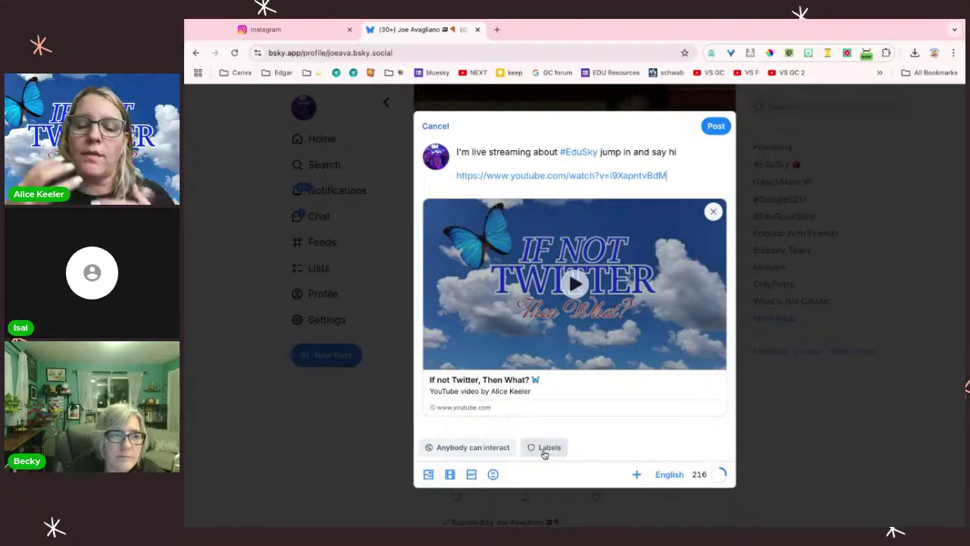
Step: Publish the post without adding any content warning label
click(544, 449)
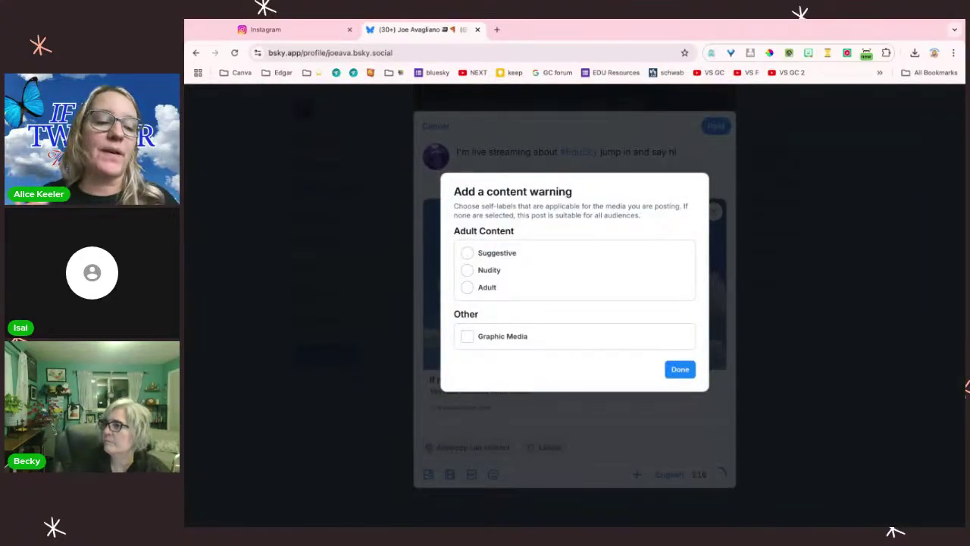
click(684, 371)
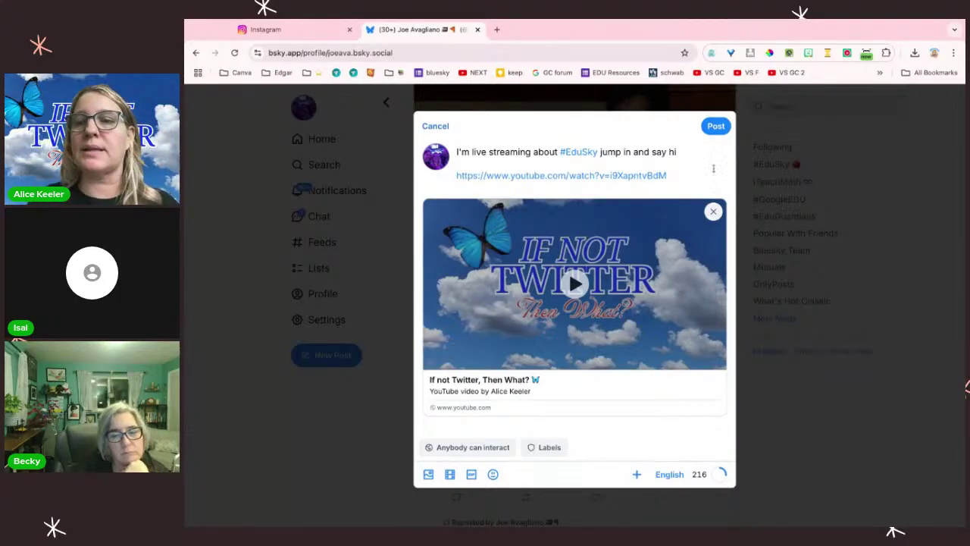
click(717, 126)
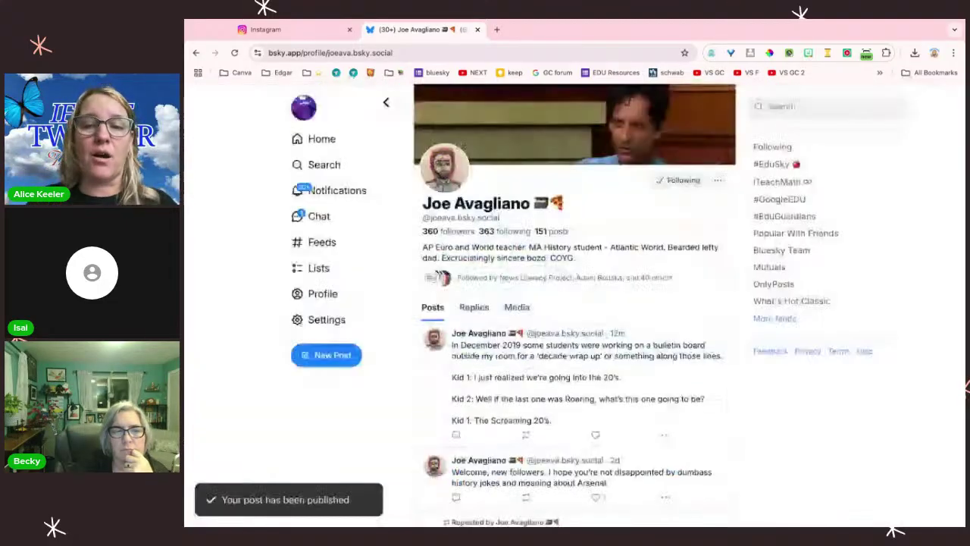
Step: Open the saved #EduSky feed, scroll down, and bring up the #edusky tag menu in a post
click(313, 246)
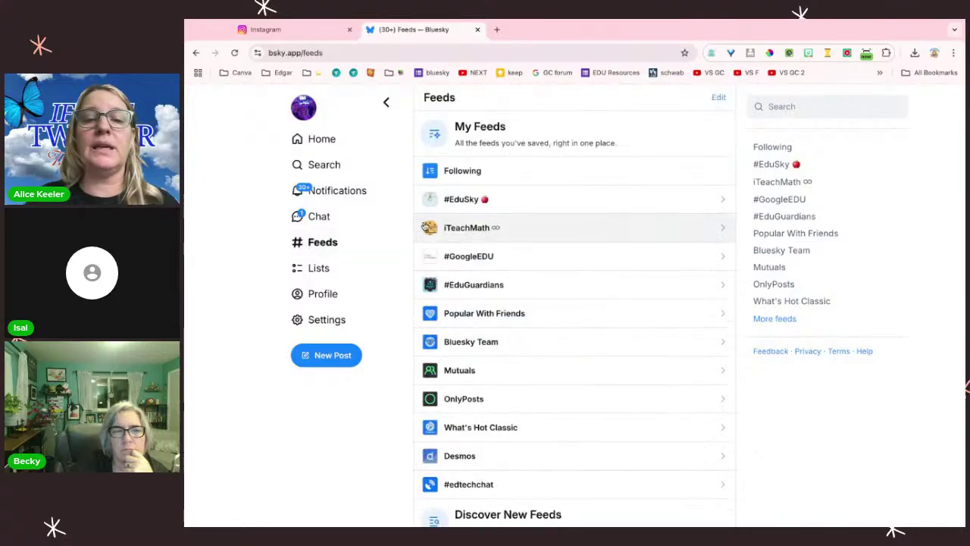
click(460, 198)
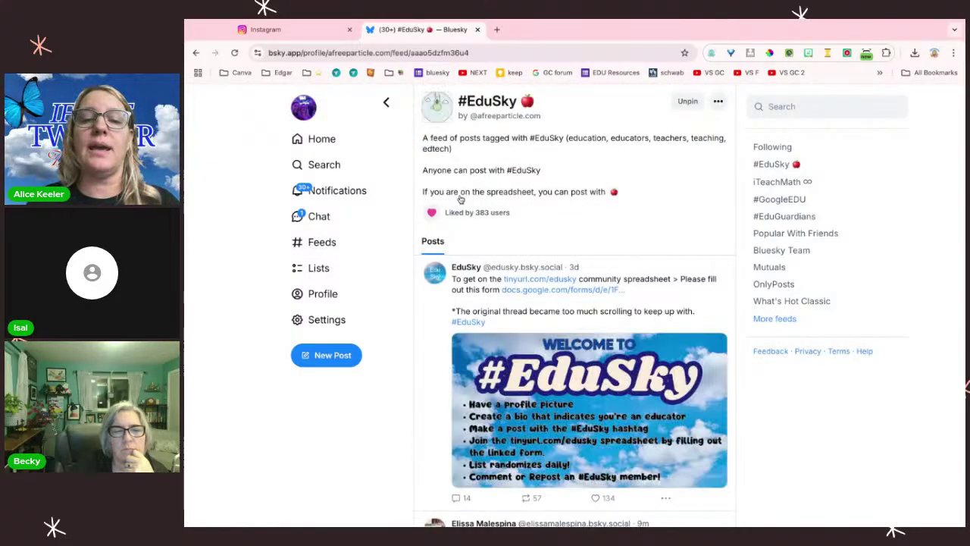
scroll(543, 390, down, 1)
scroll(543, 390, down, 3)
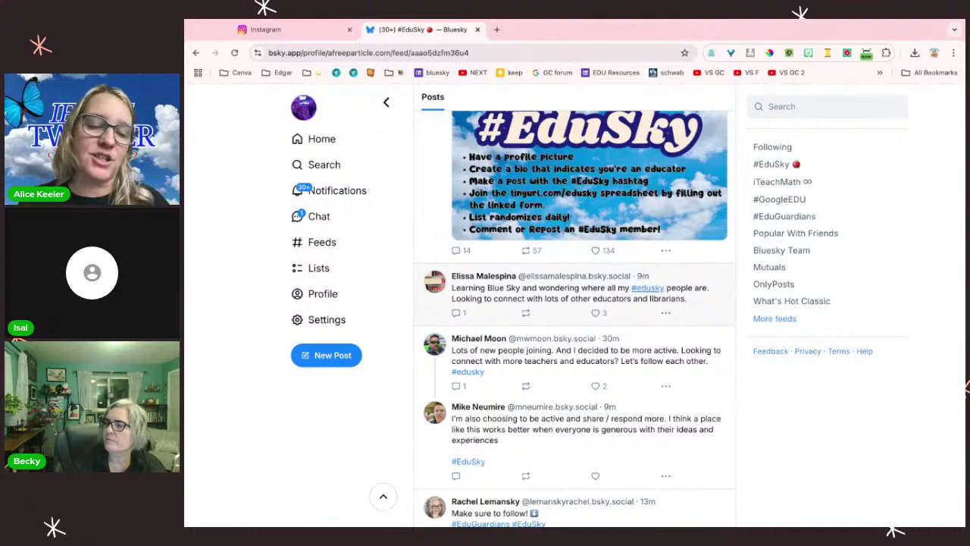
click(648, 288)
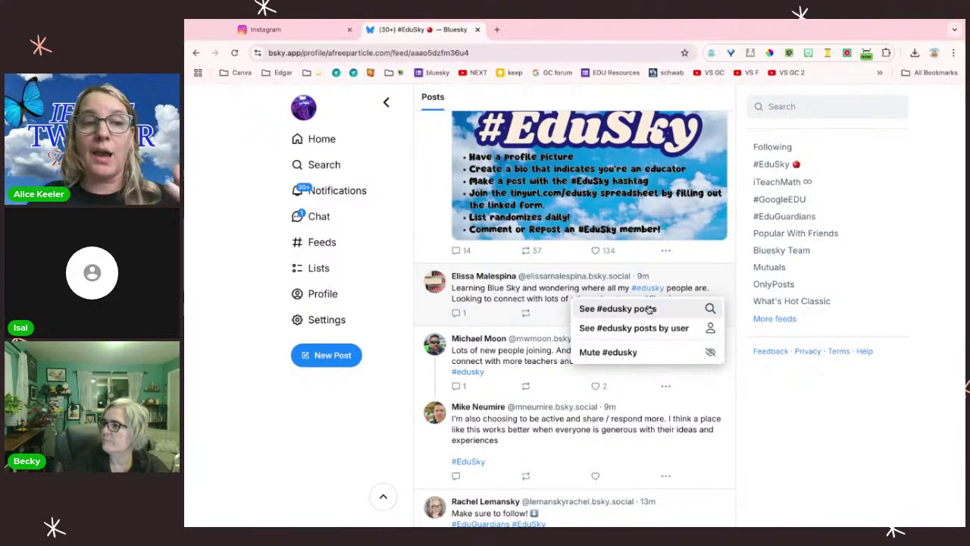
Step: View the Latest posts tagged #edusky, then return to the #EduSky saved feed
click(618, 308)
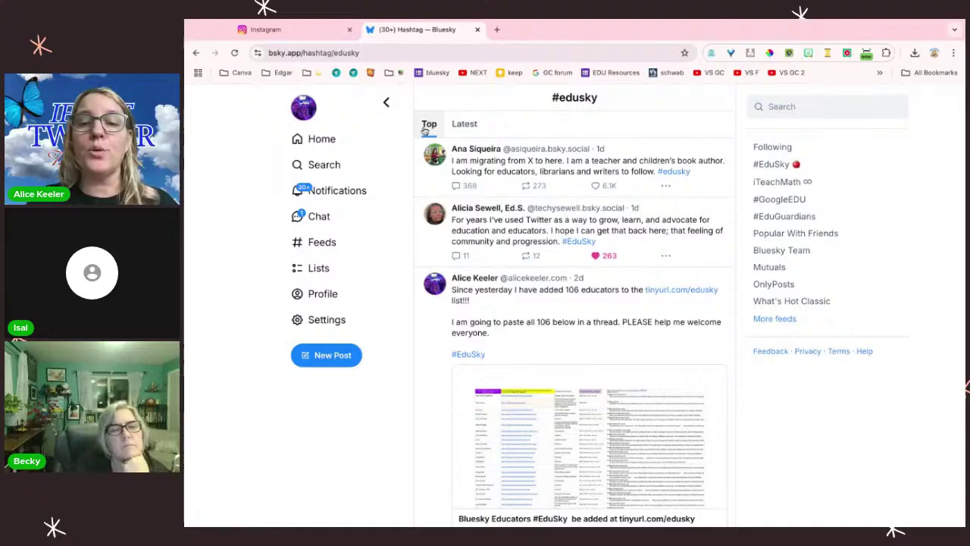
click(456, 129)
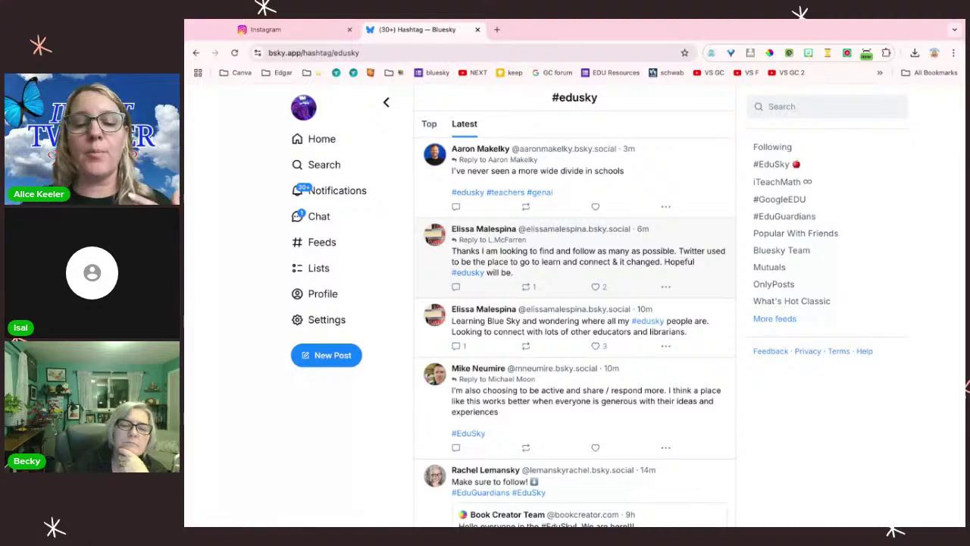
click(328, 244)
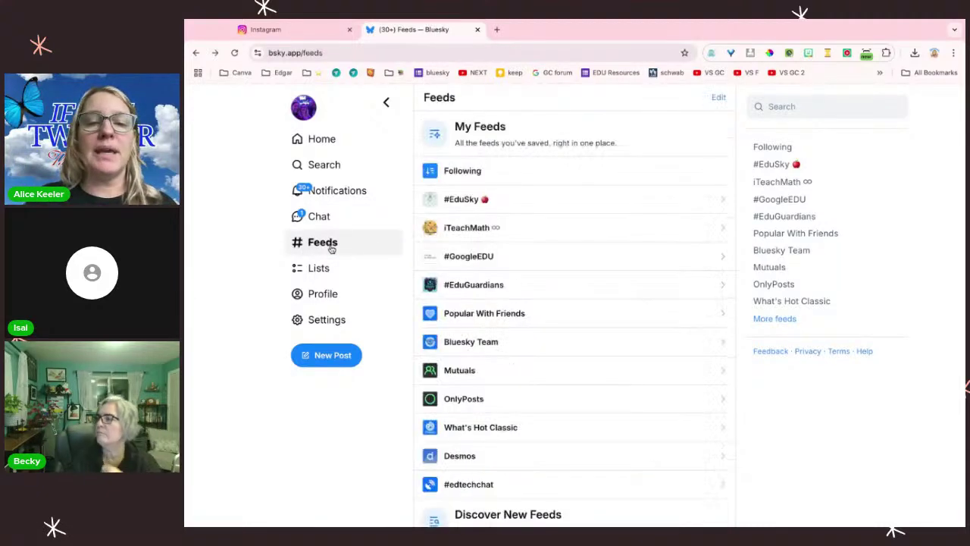
click(459, 201)
Step: Reopen the Latest #edusky tagged posts from a post's tag menu in the #EduSky feed
scroll(597, 350, down, 4)
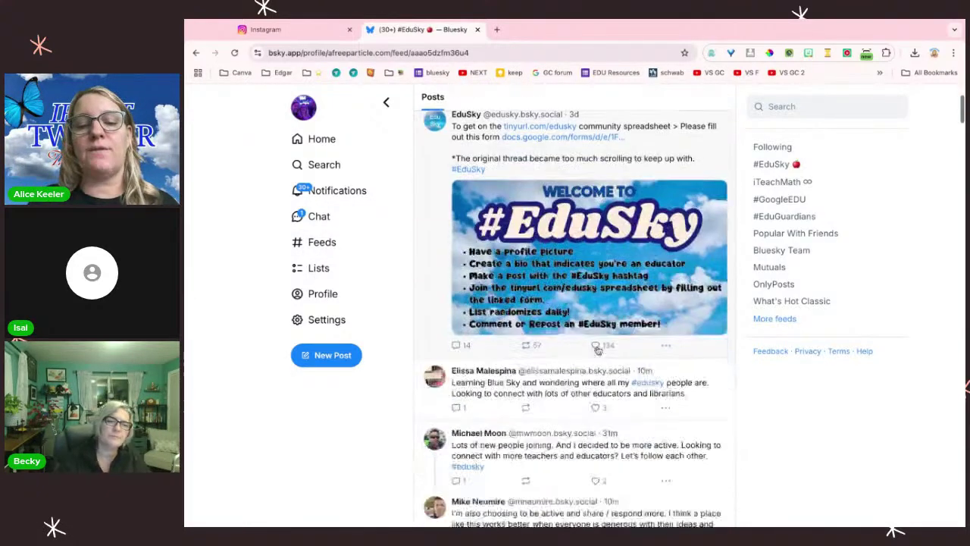
scroll(597, 350, down, 1)
click(468, 270)
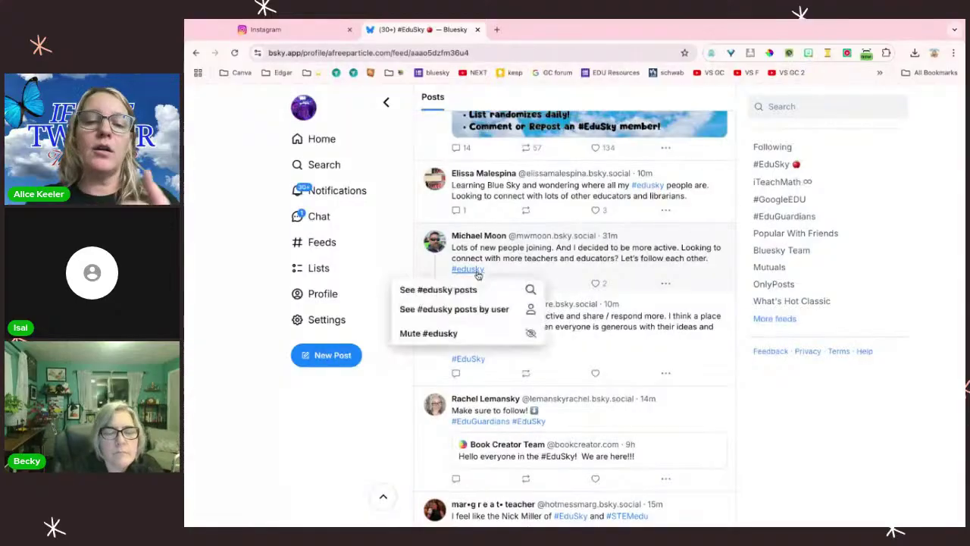
click(471, 290)
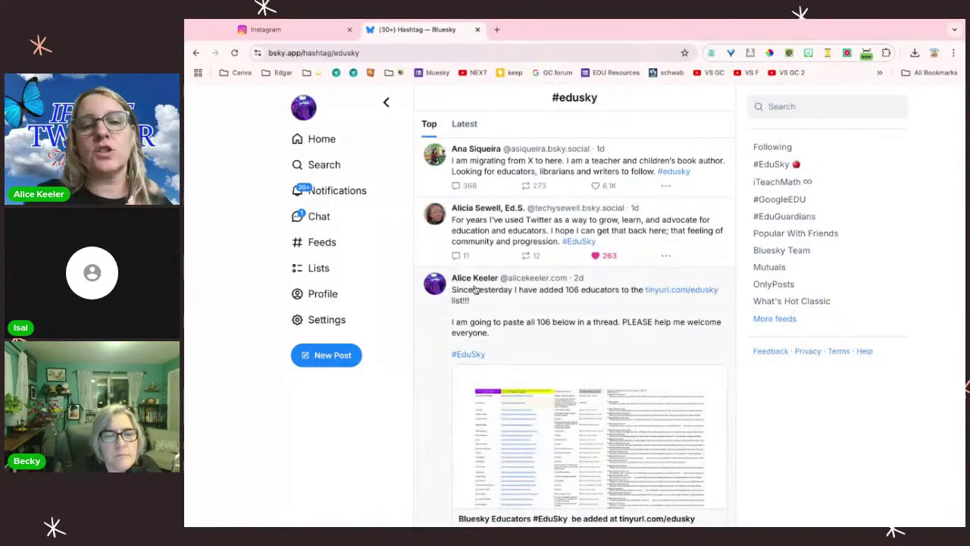
click(467, 132)
click(780, 106)
Step: Search #iteachmath, review its Top, Latest, People and Feeds results, then go back Home
text(#it)
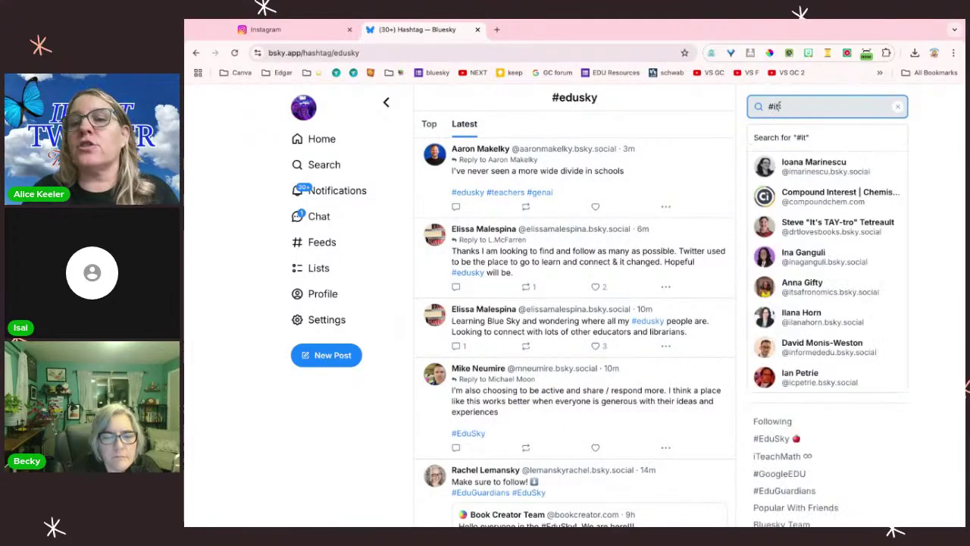
text(eachmath)
key(Return)
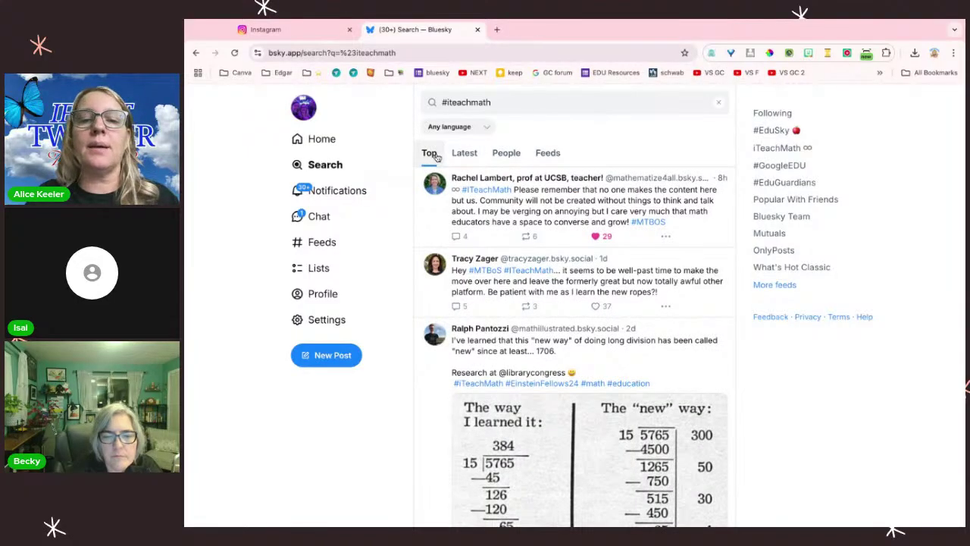
click(470, 159)
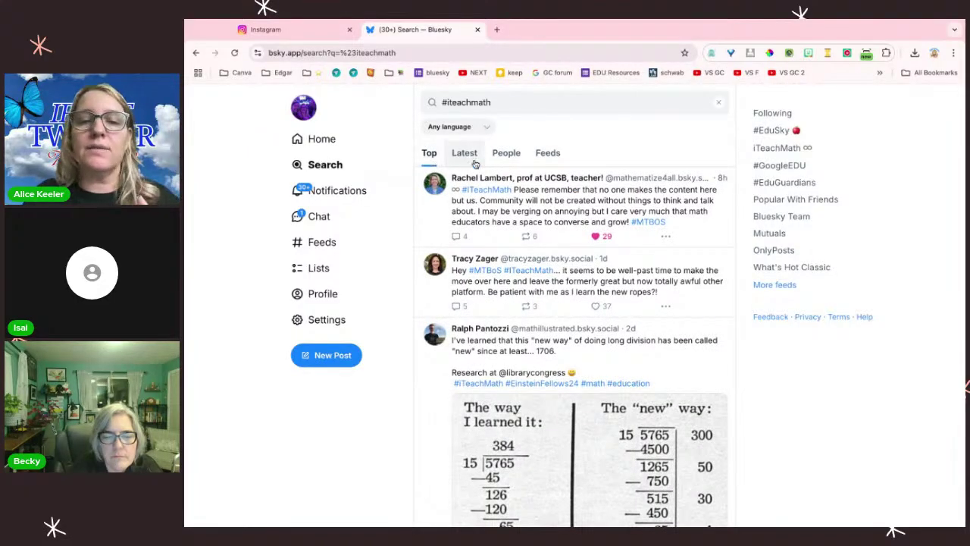
click(514, 163)
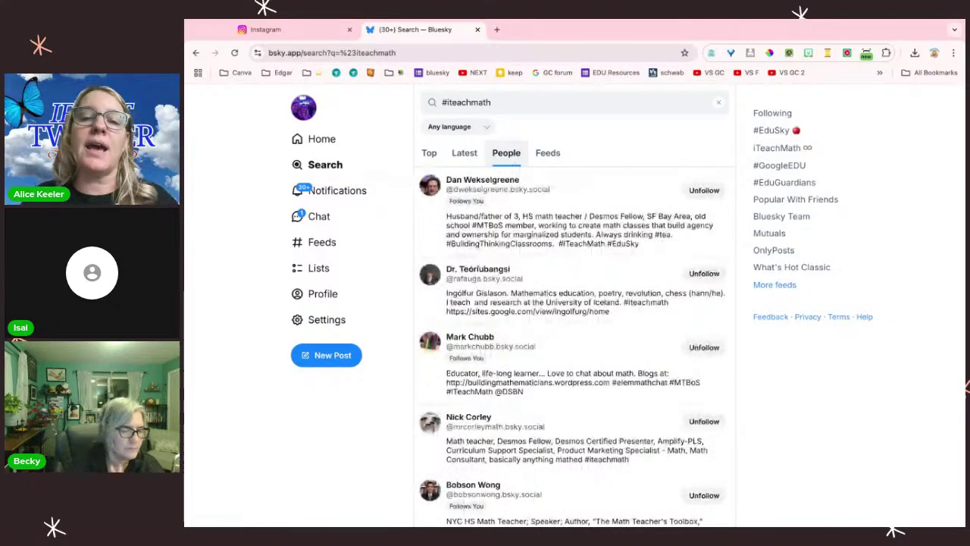
click(546, 154)
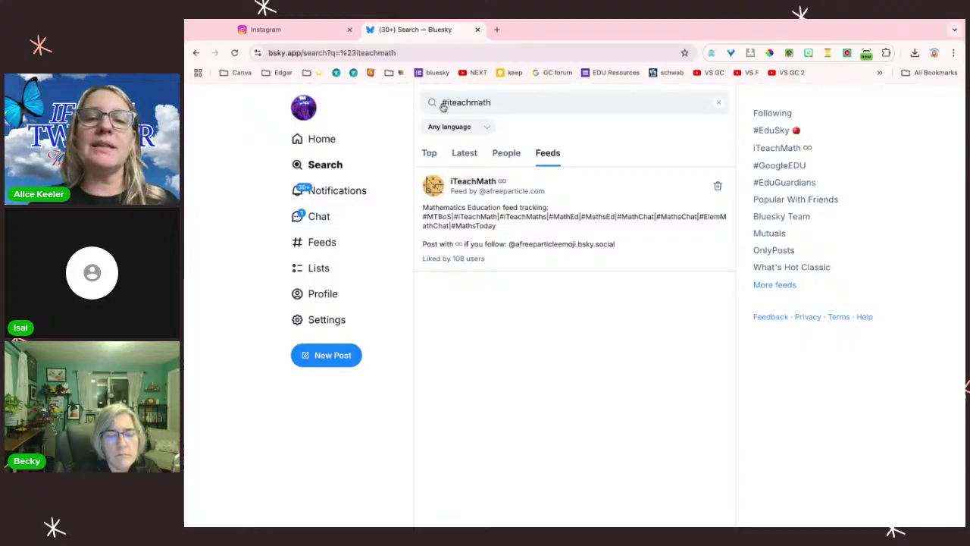
click(313, 143)
click(771, 108)
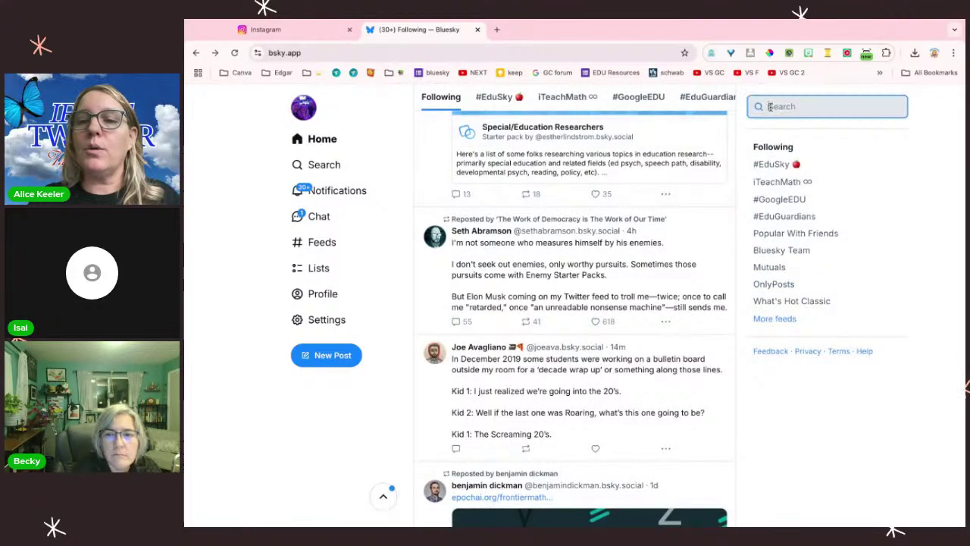
text(@karl)
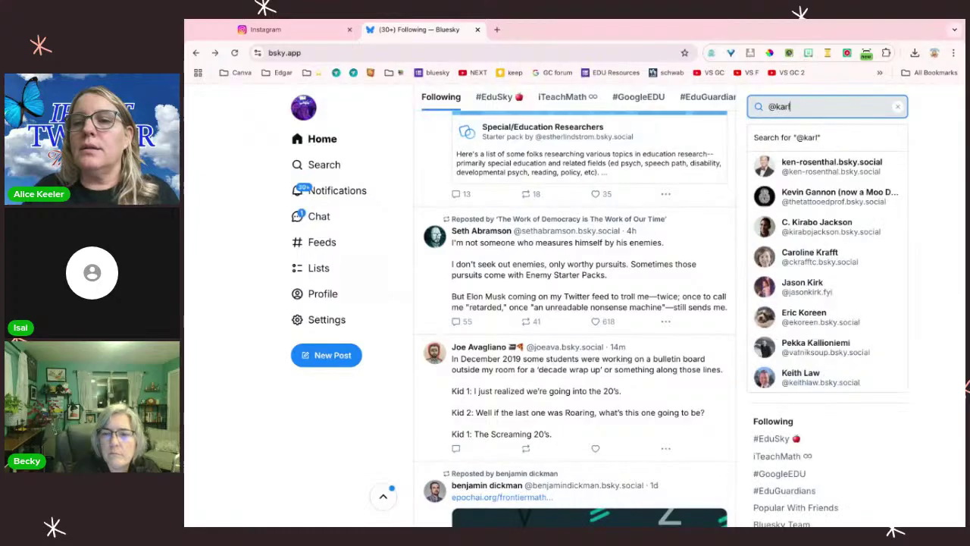
click(834, 165)
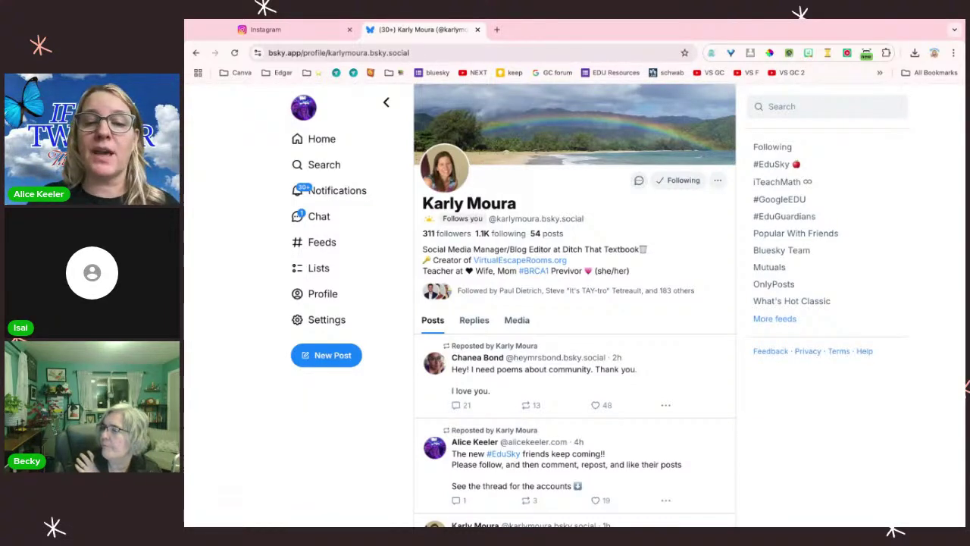
scroll(605, 431, down, 2)
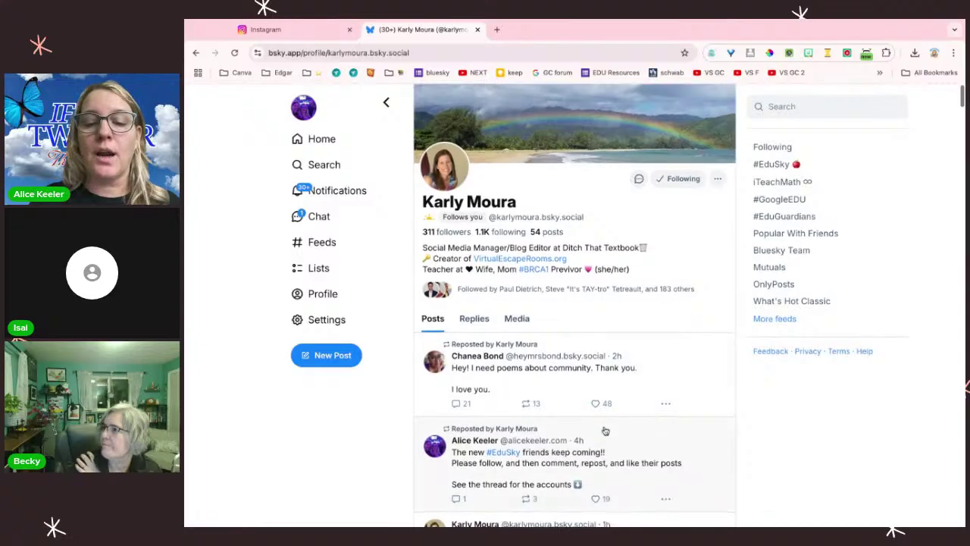
scroll(605, 430, down, 10)
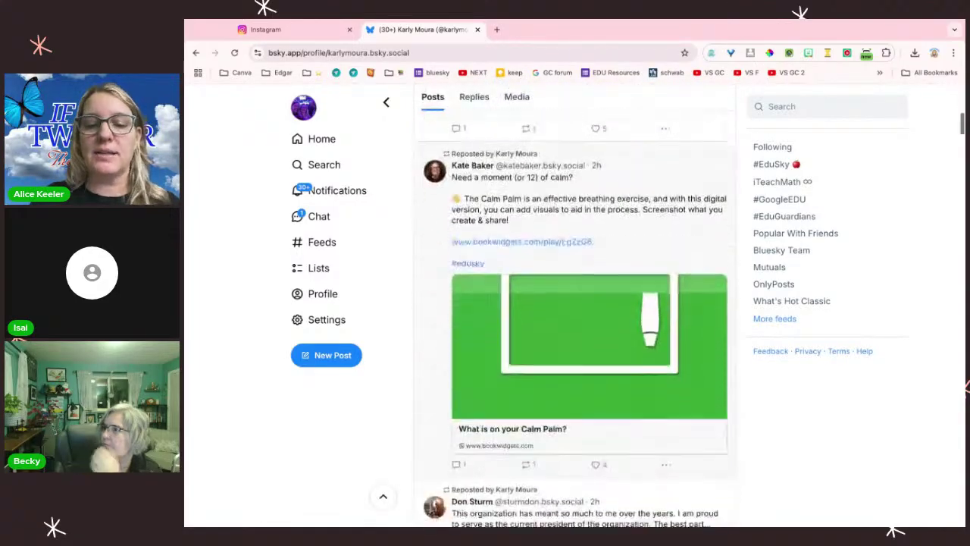
scroll(574, 318, down, 10)
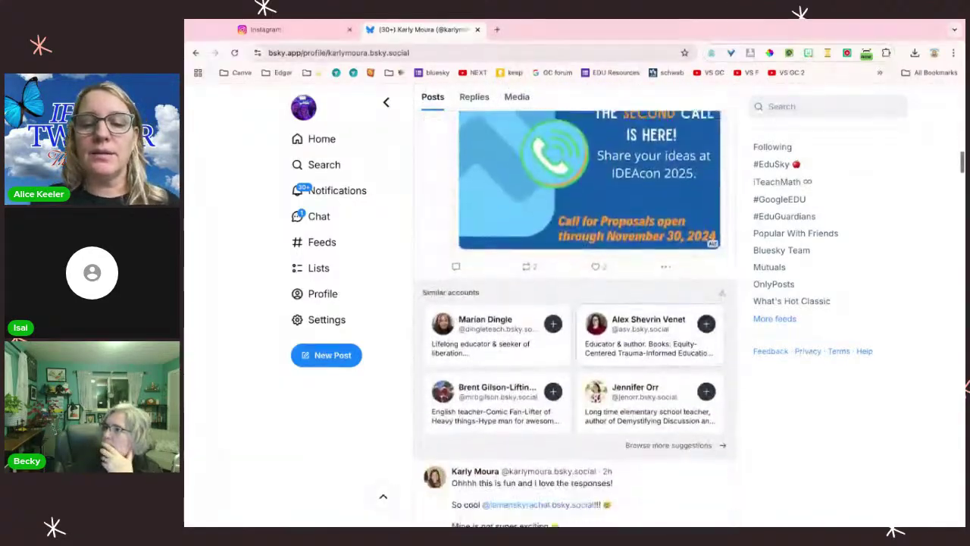
scroll(573, 316, down, 10)
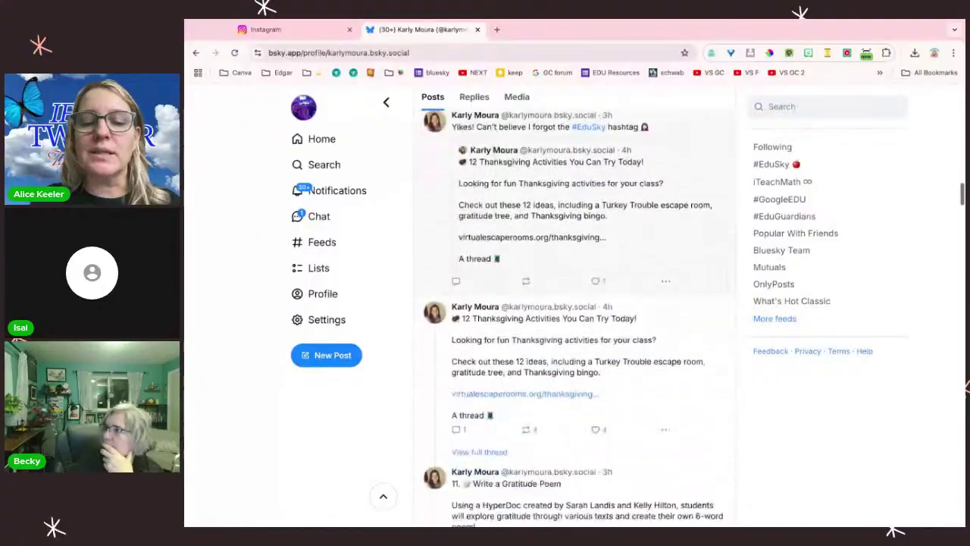
scroll(573, 315, down, 10)
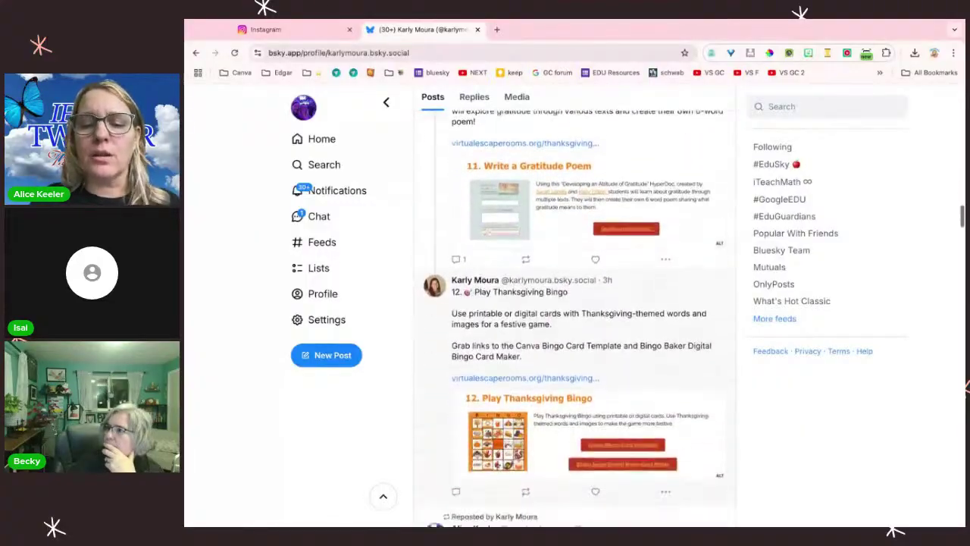
scroll(594, 240, down, 1)
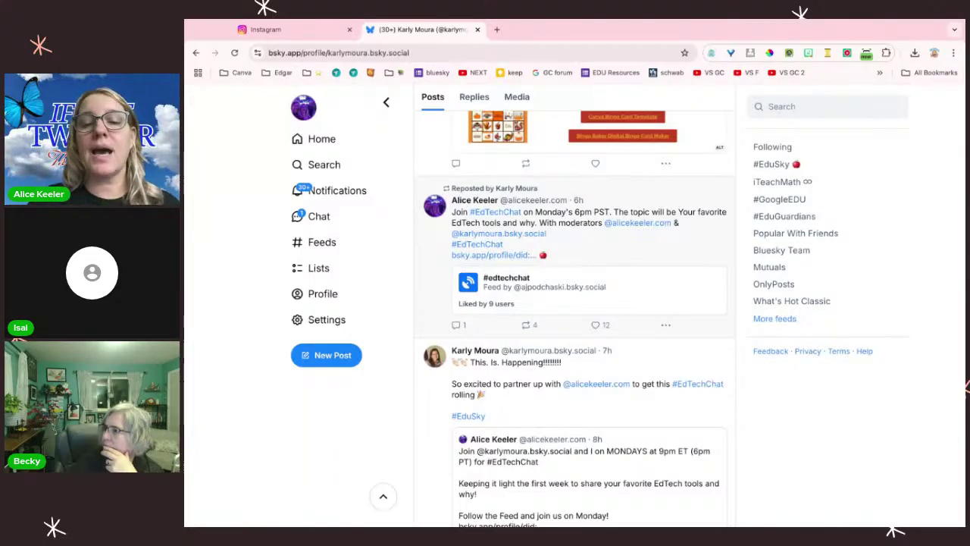
Step: Open the #edtechchat feed card, then show the Latest posts tagged #EdTechChat
click(505, 280)
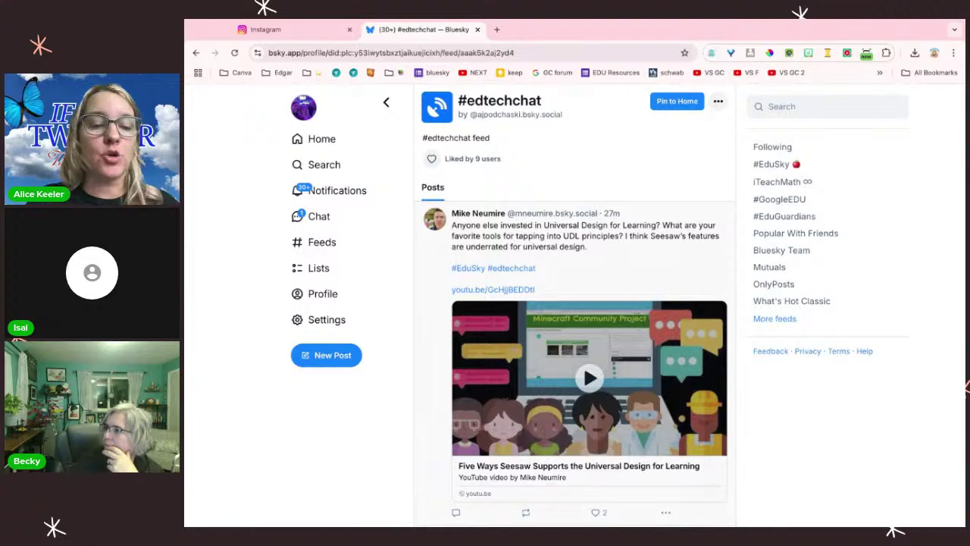
scroll(559, 330, down, 3)
scroll(558, 331, down, 6)
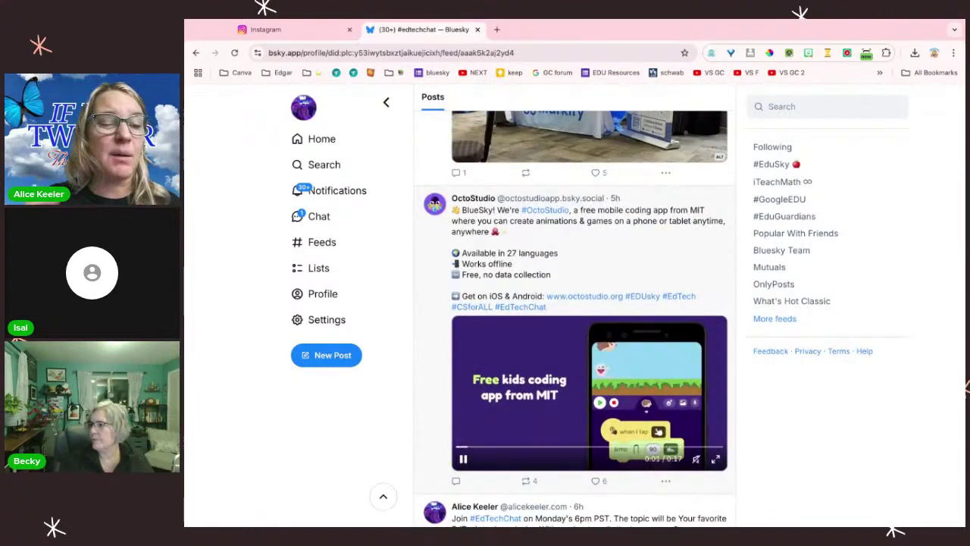
scroll(554, 240, up, 4)
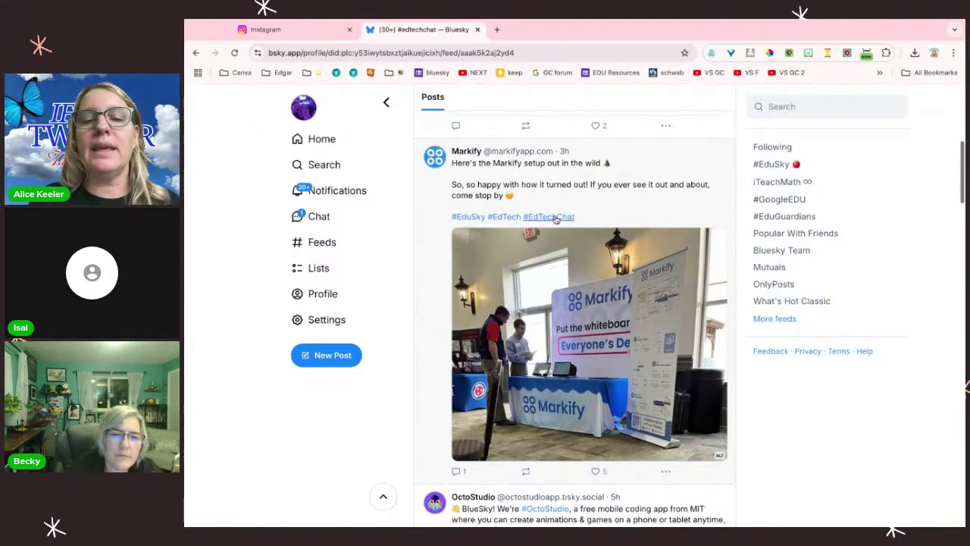
click(556, 218)
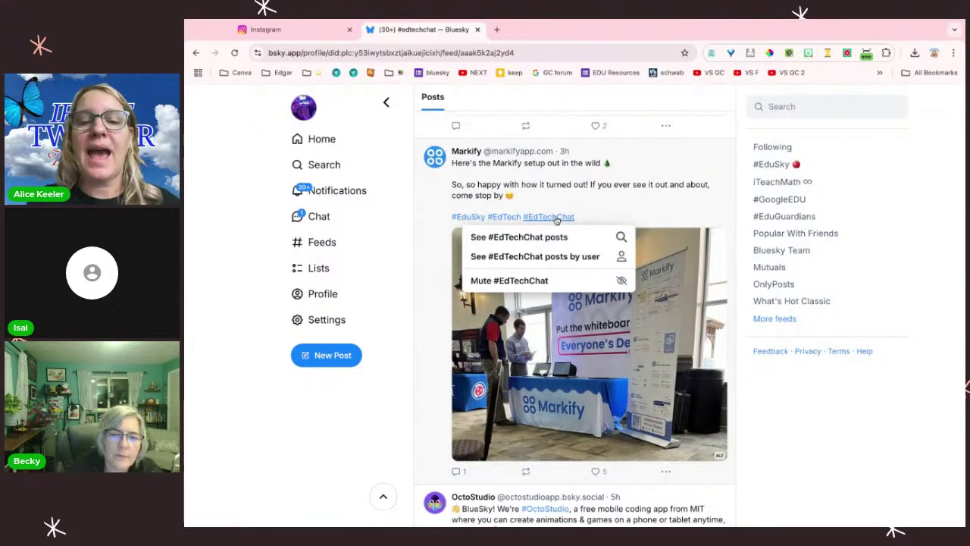
click(548, 239)
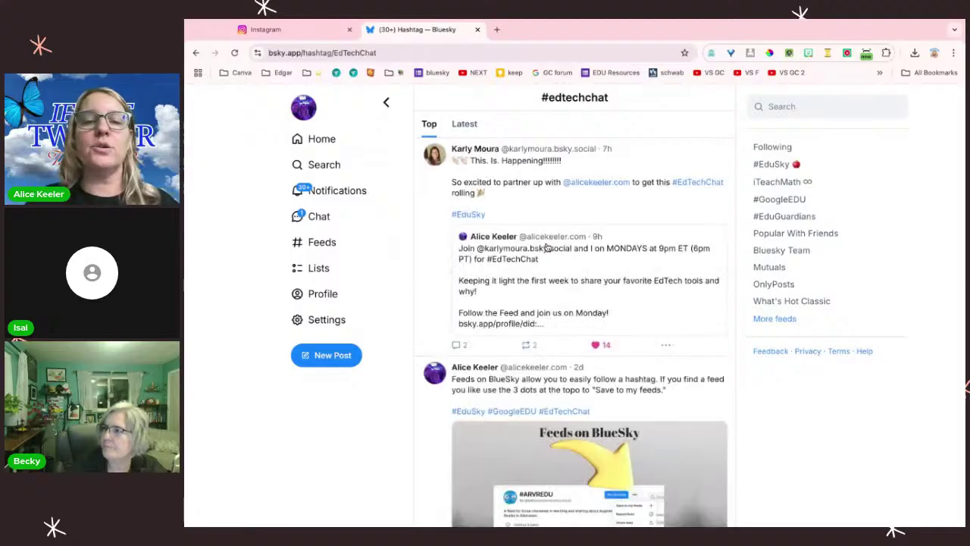
click(466, 126)
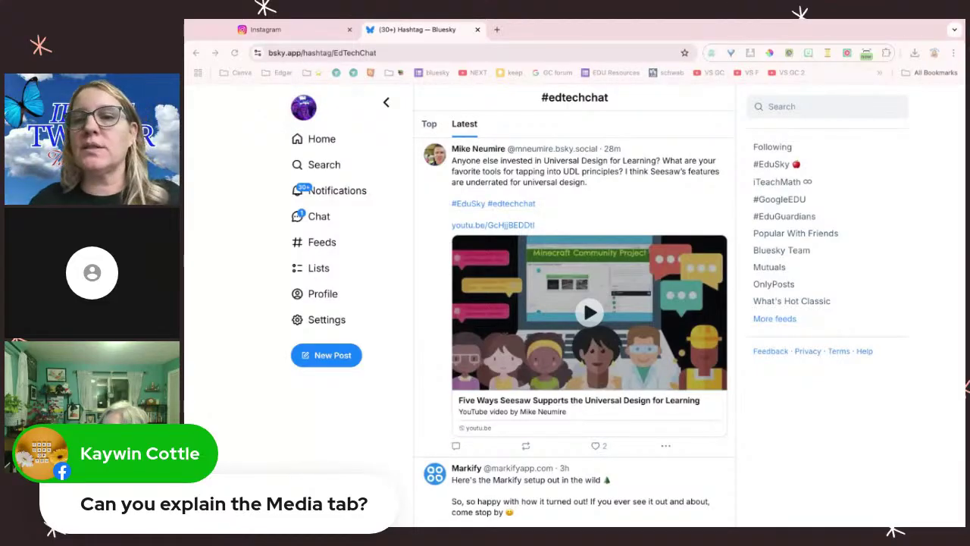
Step: Scroll through the Media tab of your profile, then open Notifications
click(410, 443)
click(314, 293)
click(516, 284)
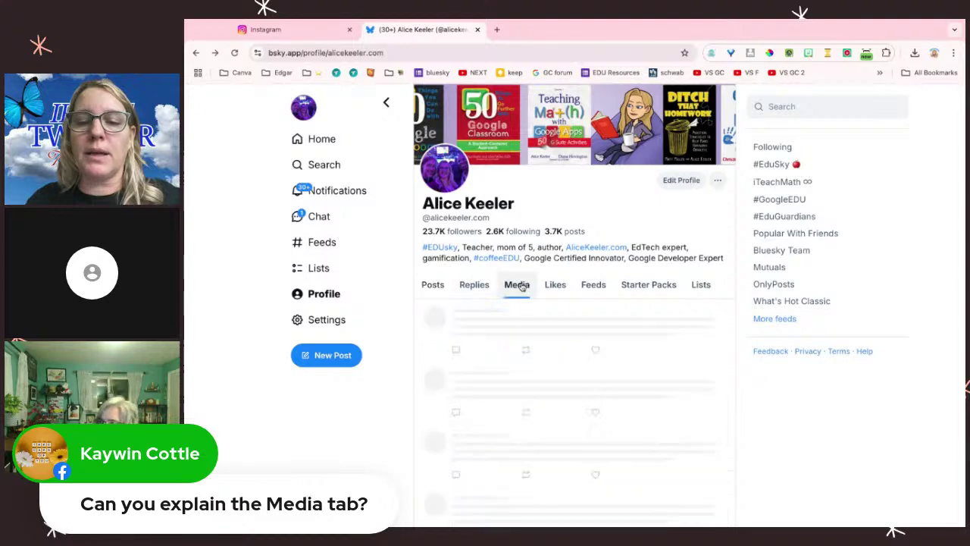
scroll(582, 410, down, 1)
scroll(584, 410, down, 10)
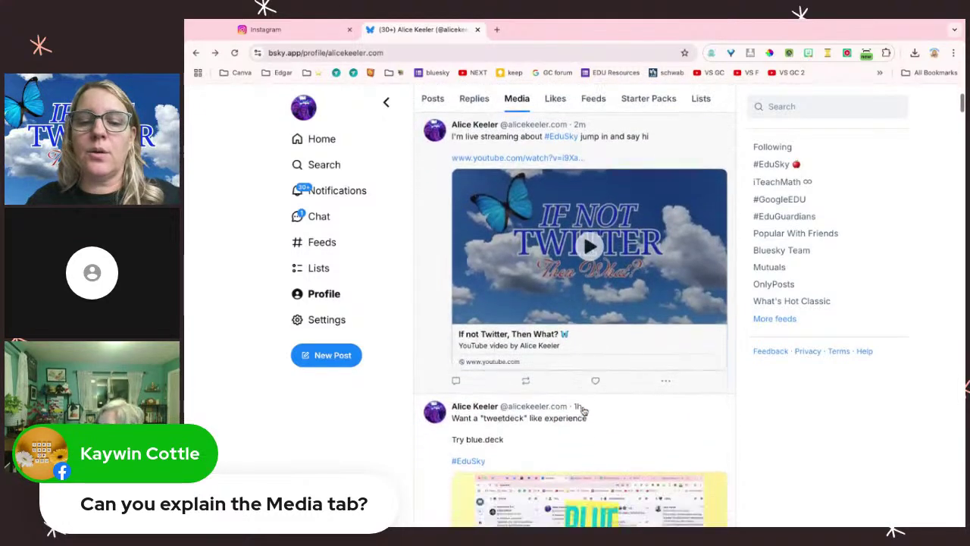
scroll(576, 318, down, 5)
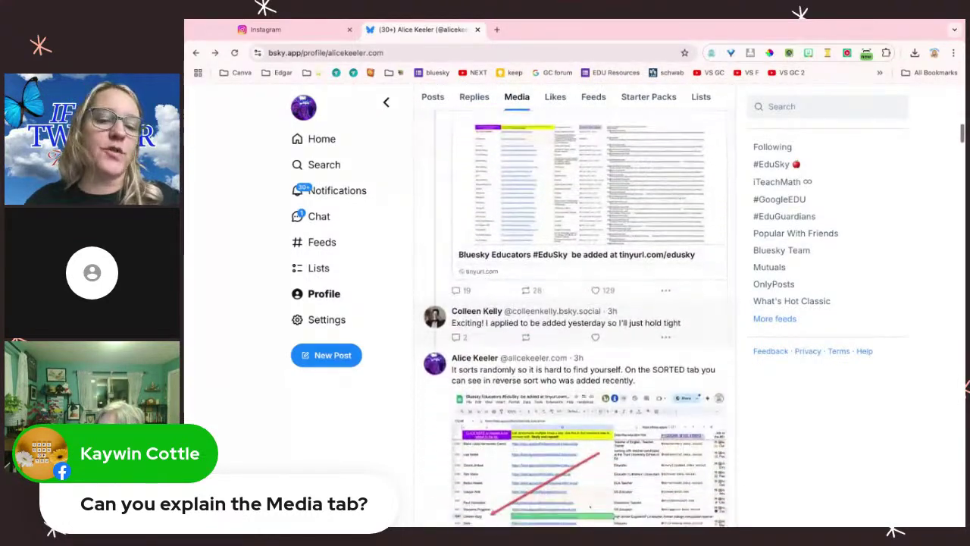
scroll(576, 319, down, 3)
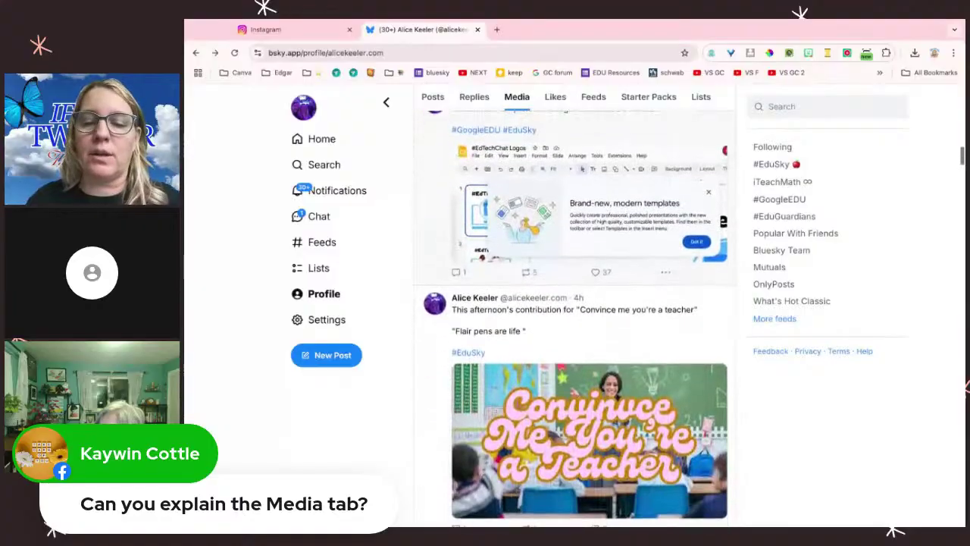
scroll(586, 404, down, 2)
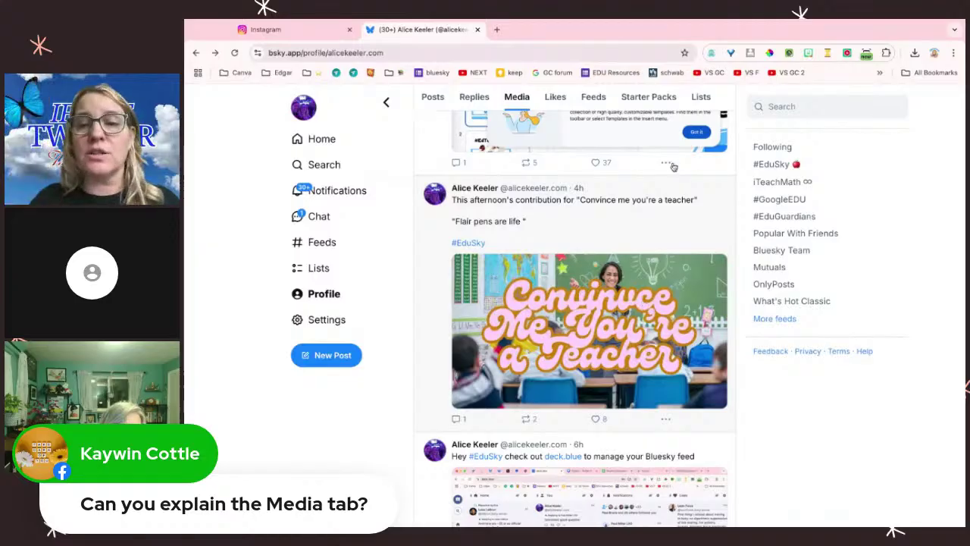
click(338, 191)
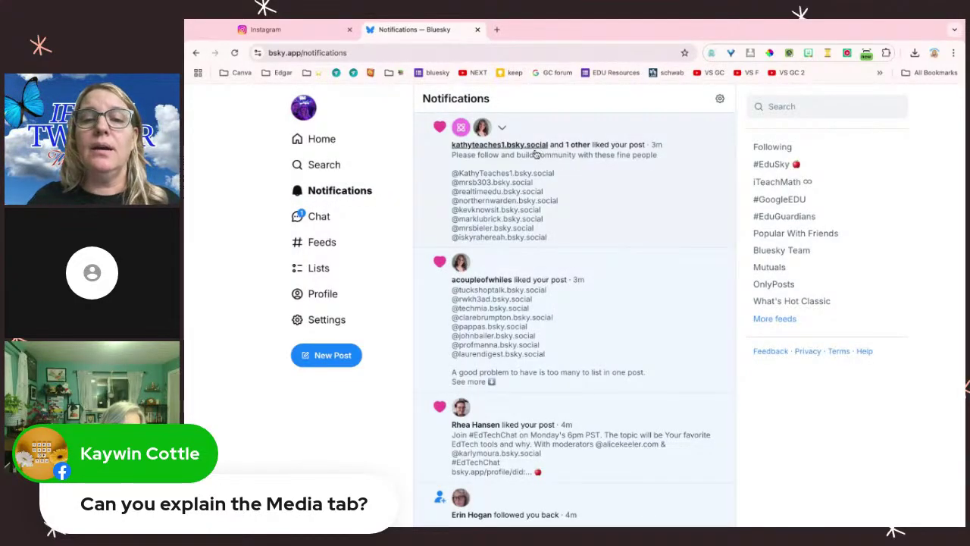
Step: Follow the first notification to an educator's profile, dismiss its options menu, and return Home
click(548, 177)
click(485, 168)
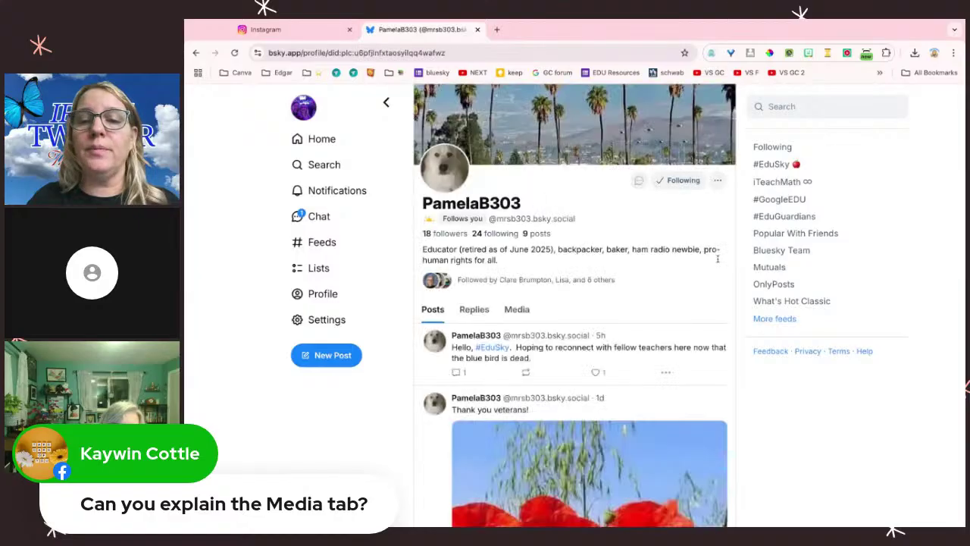
click(718, 182)
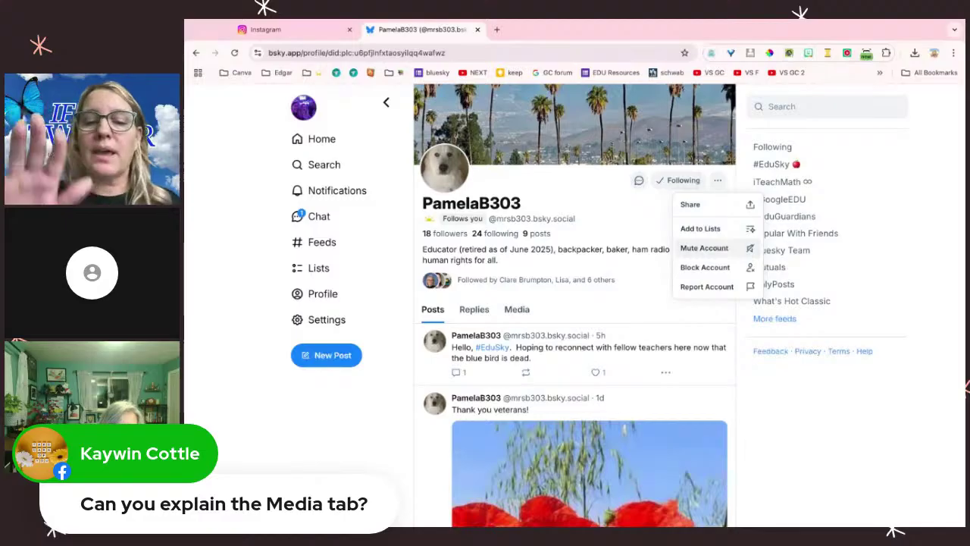
click(322, 217)
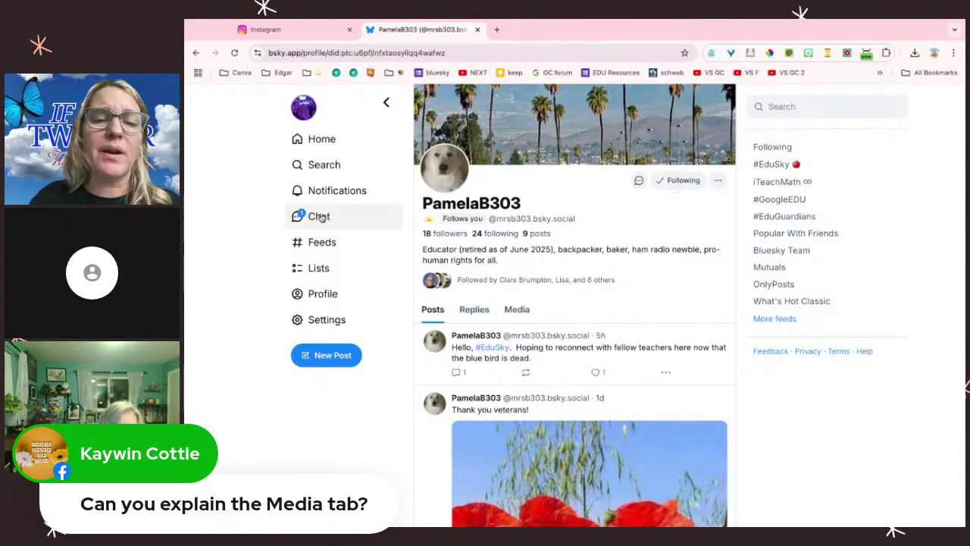
click(320, 138)
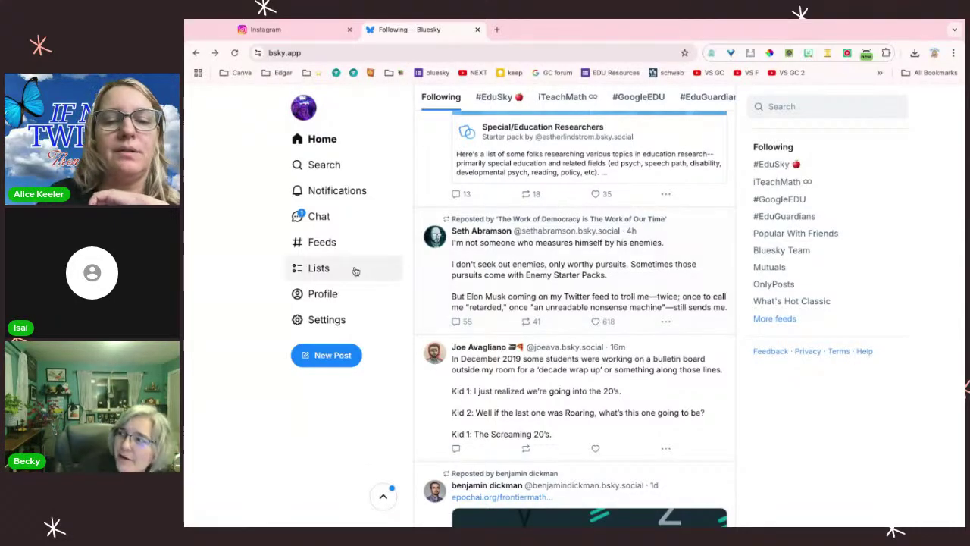
Step: Show your own Bluesky profile on its Media tab and scroll through the media posts
click(322, 295)
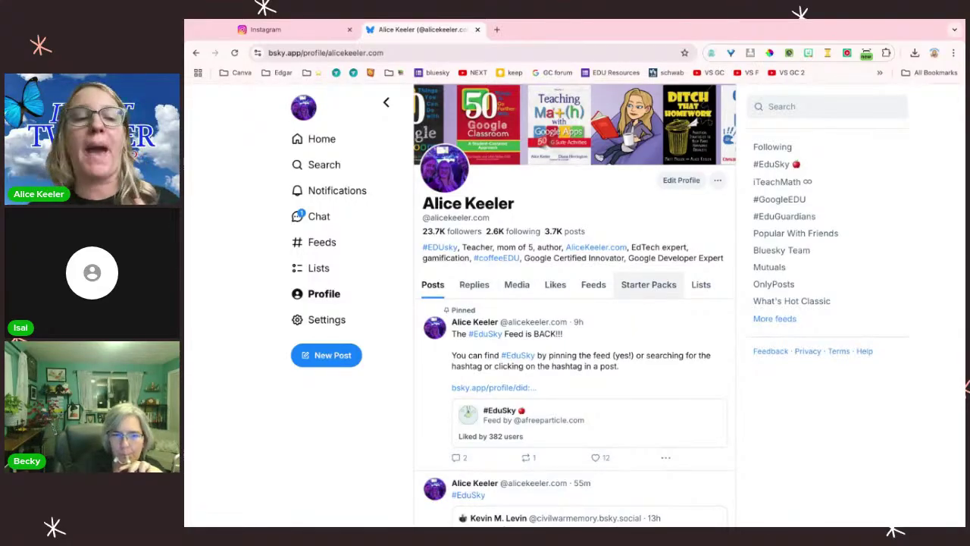
click(522, 291)
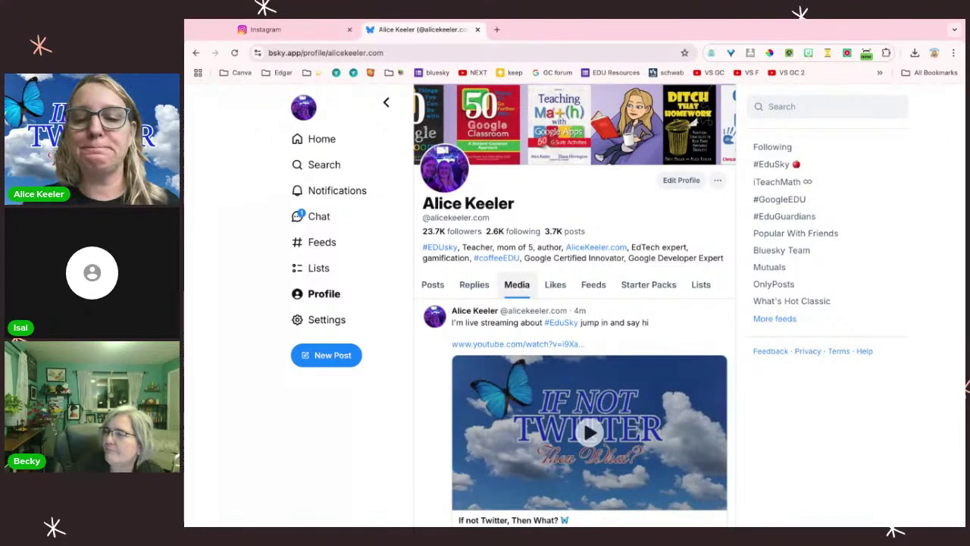
scroll(568, 332, down, 3)
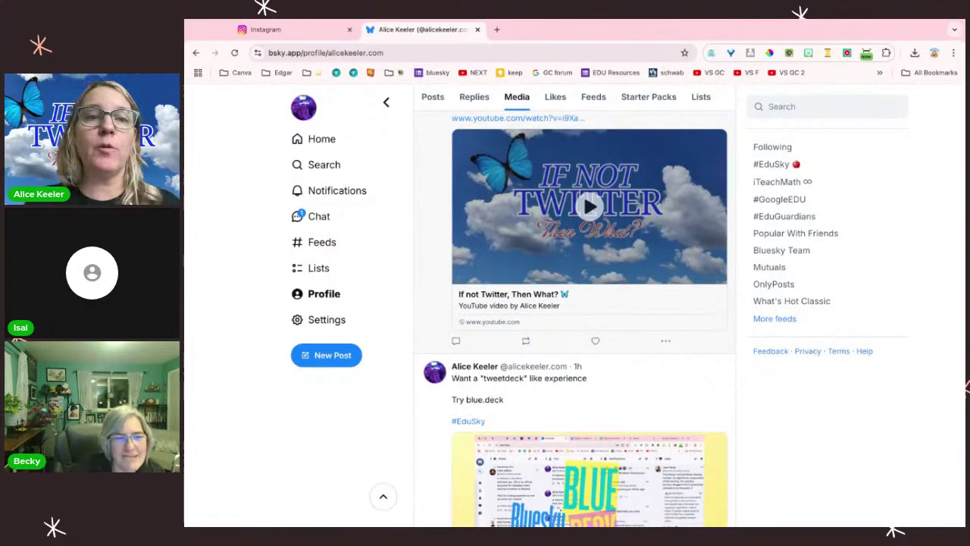
Step: Open Canva in a new tab and start a new Twitter Post design
click(496, 30)
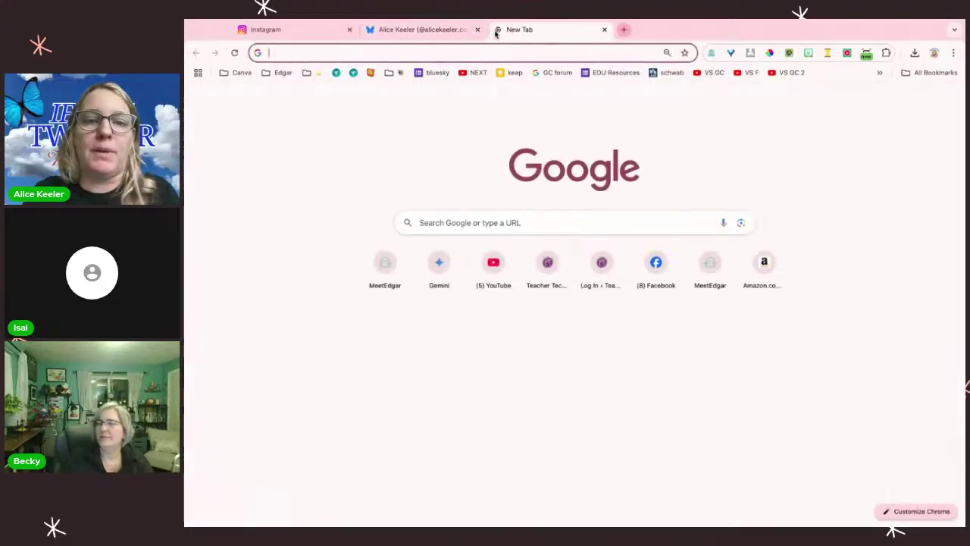
text(can)
key(Return)
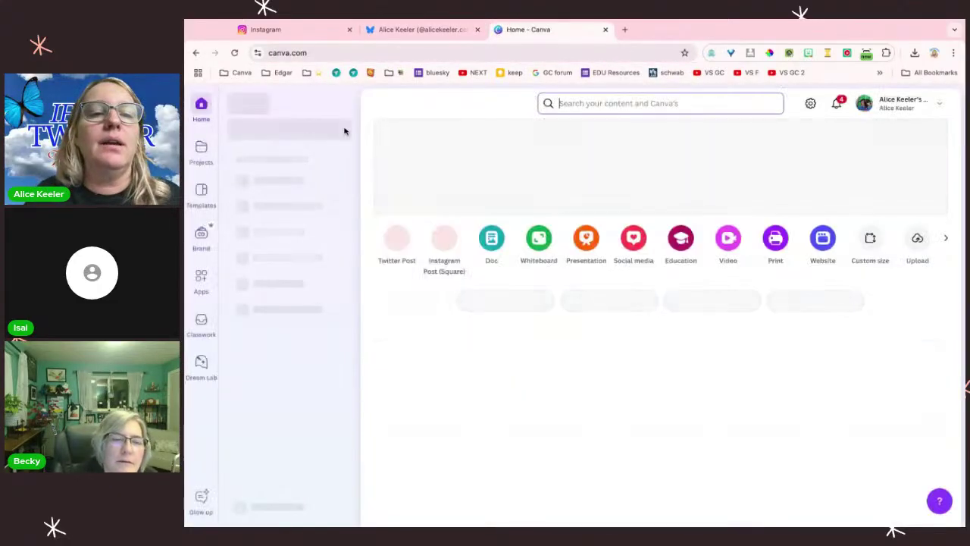
click(309, 131)
text(twitt)
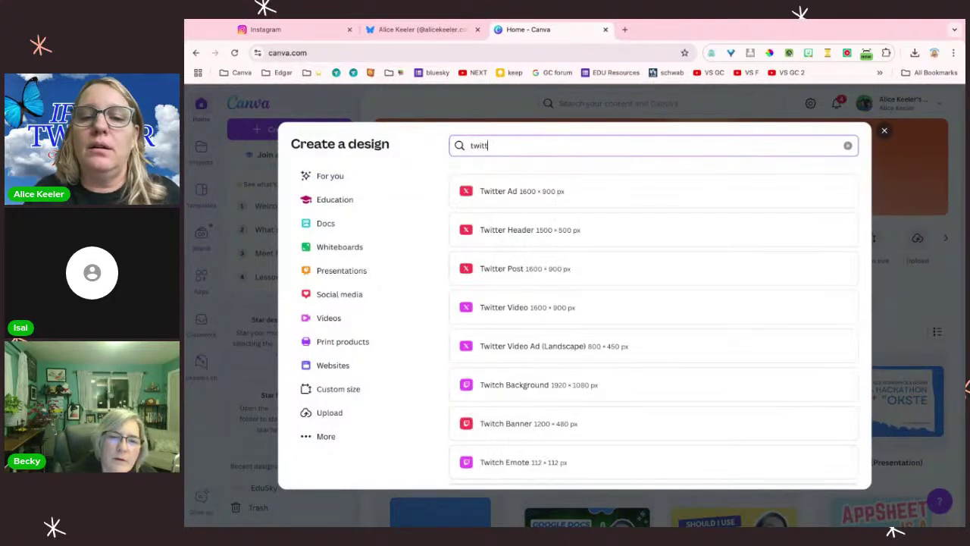
click(512, 270)
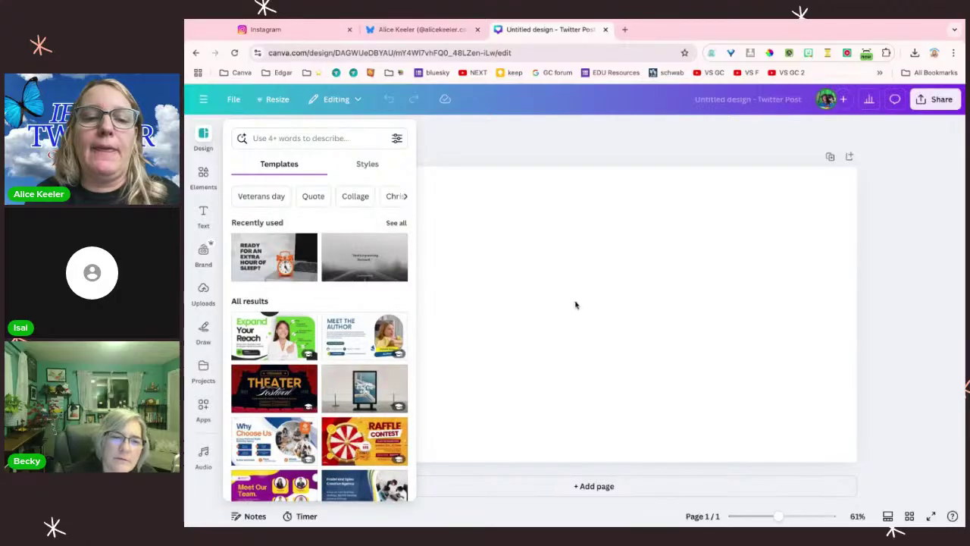
Step: Apply the extra-hour-of-sleep template, then add a second page with the blue and orange gradient background
click(327, 252)
click(455, 152)
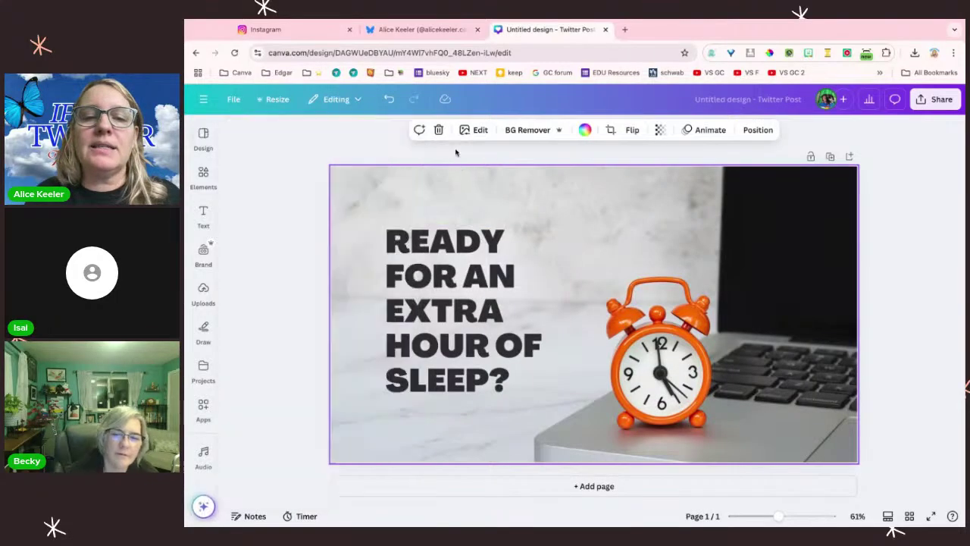
click(496, 486)
scroll(210, 362, down, 3)
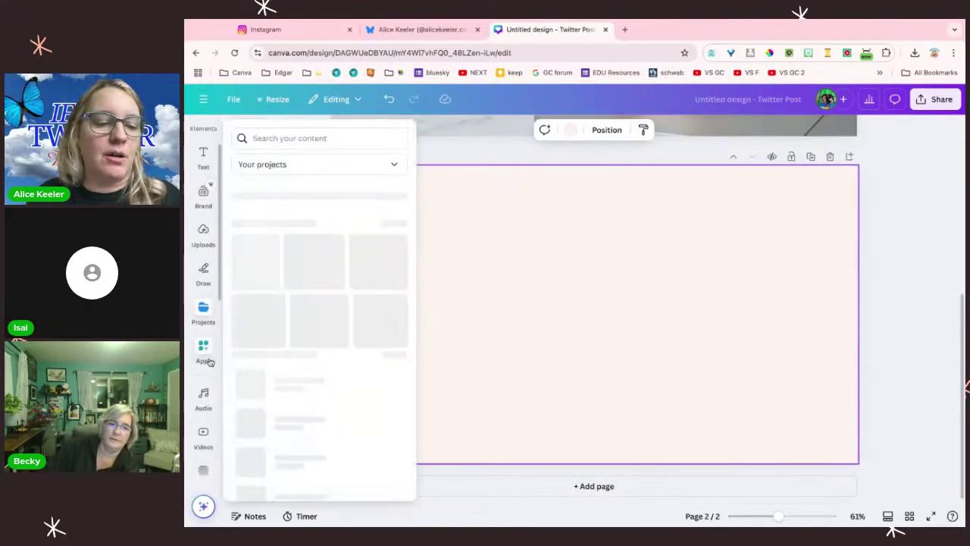
click(207, 346)
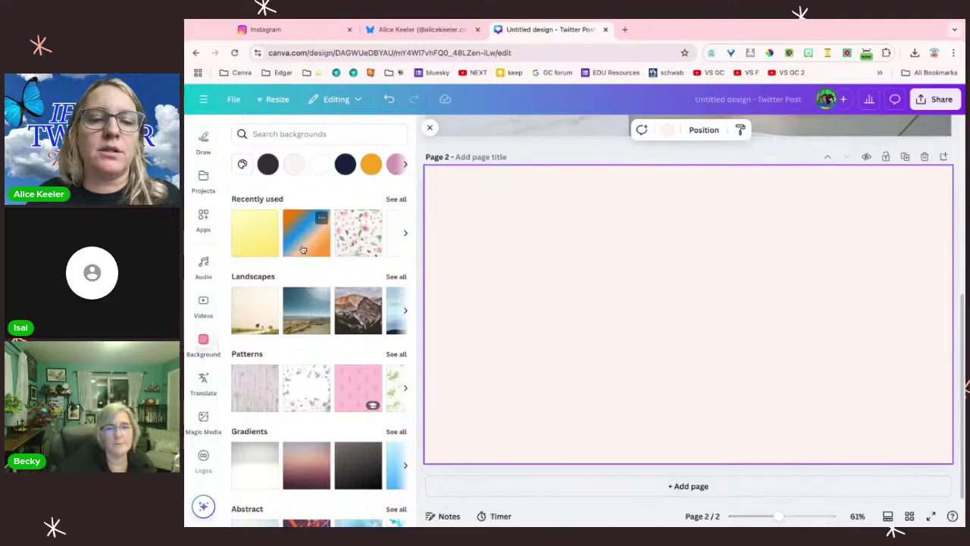
click(318, 221)
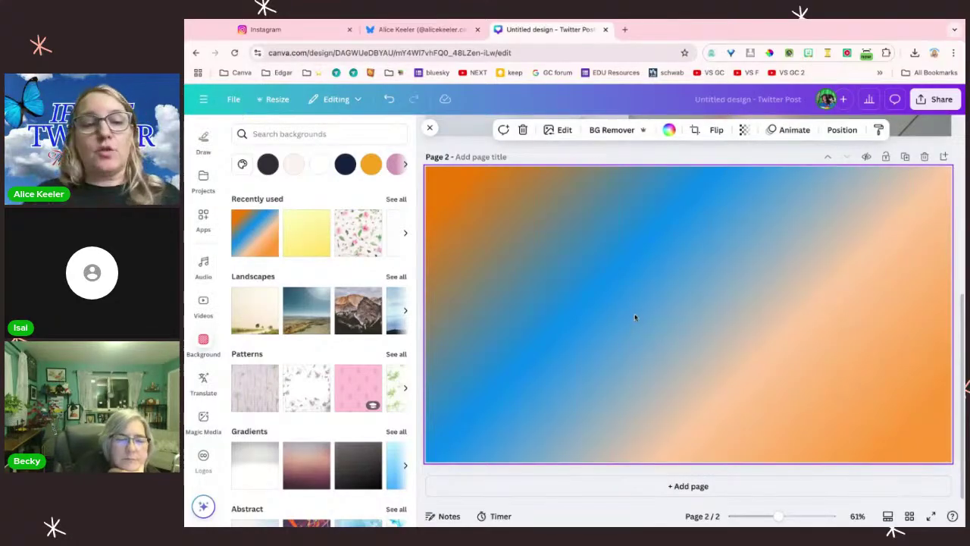
Step: Add the BIG sale text combination to page 2 and change its script word to 'edusky'
scroll(210, 270, up, 3)
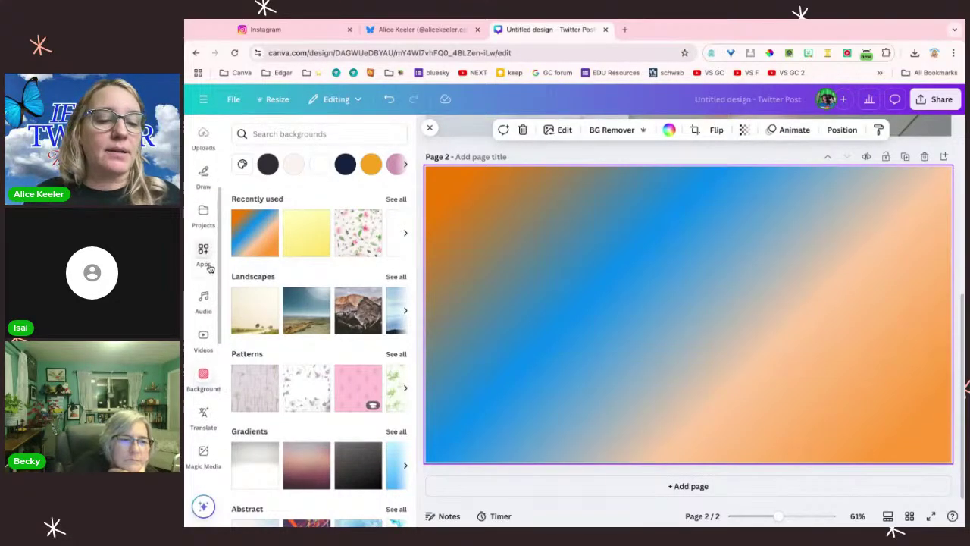
click(203, 178)
scroll(300, 319, down, 2)
scroll(300, 323, down, 6)
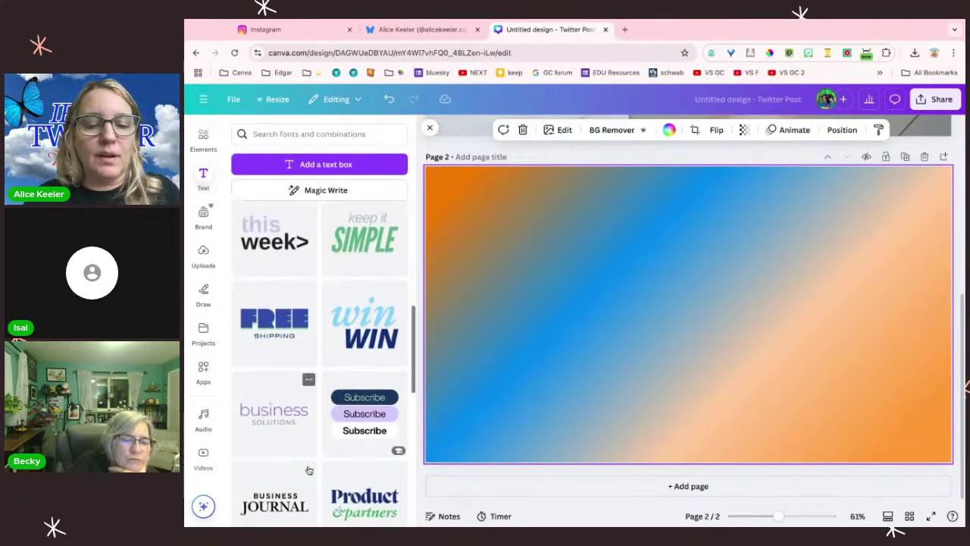
scroll(308, 471, down, 4)
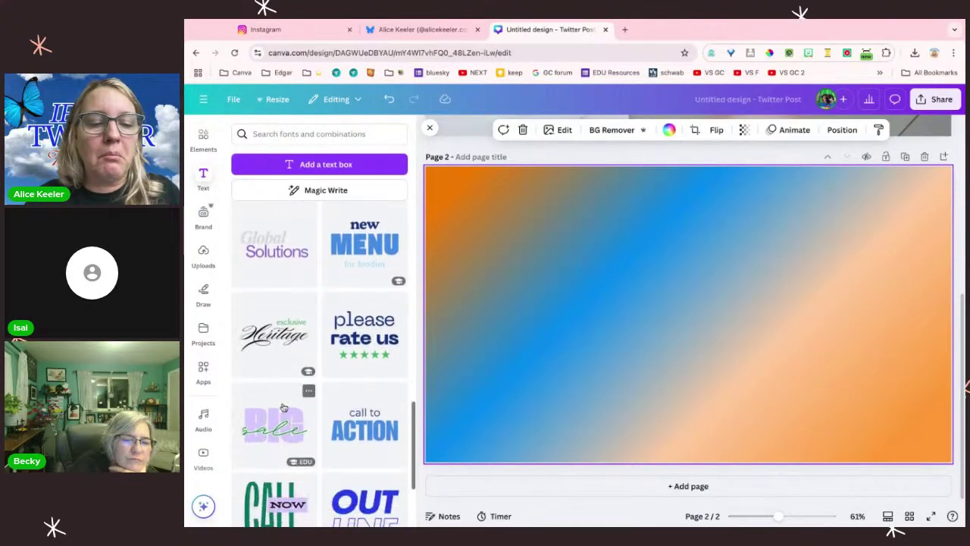
click(282, 413)
click(629, 262)
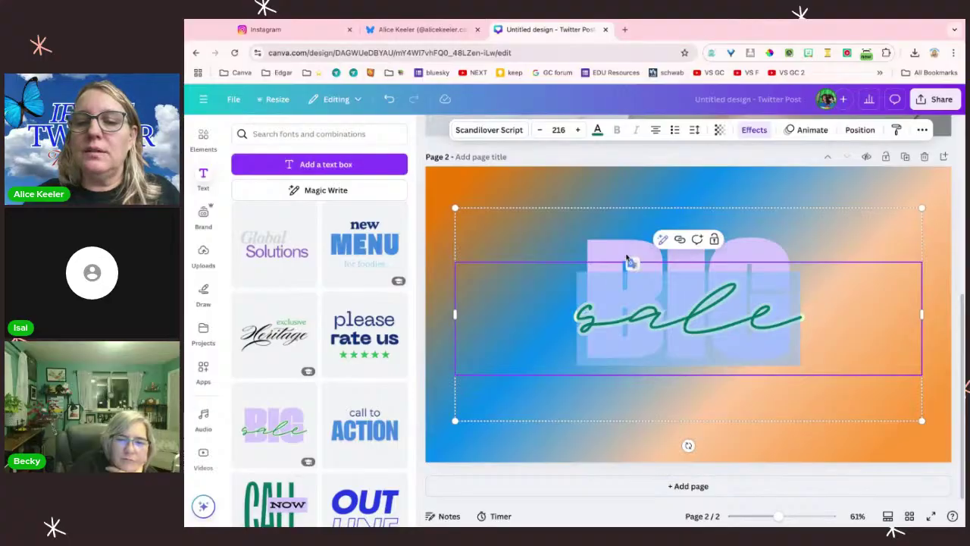
text(edusky)
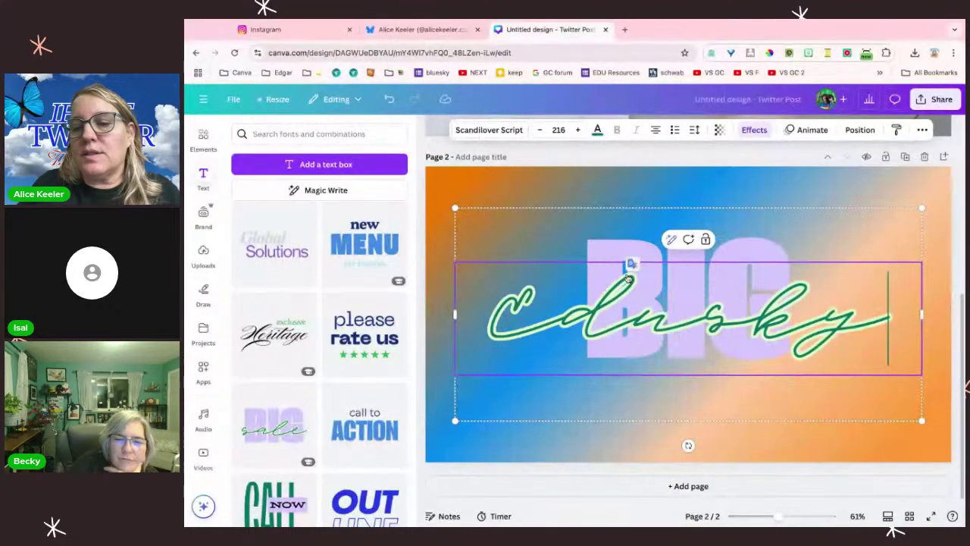
click(482, 195)
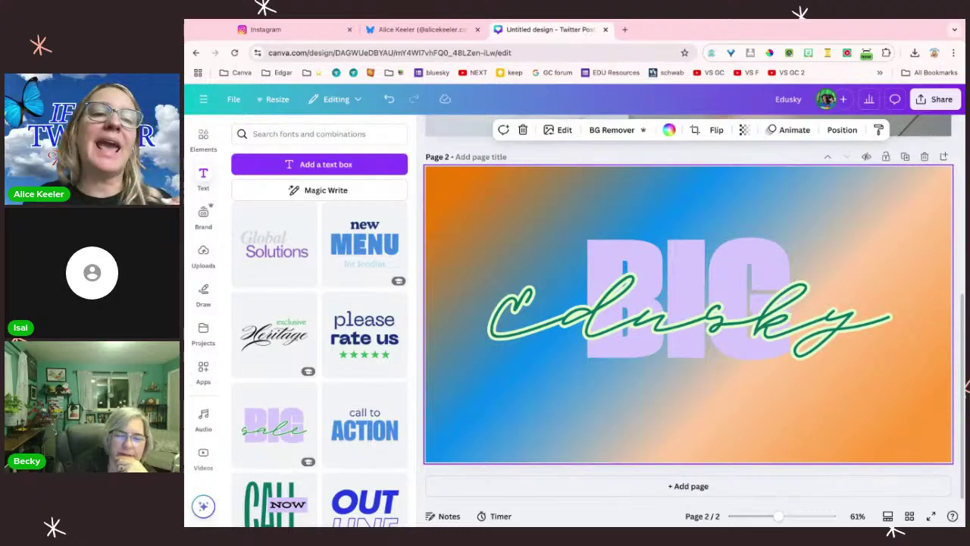
Step: Start a new Bluesky post and attach the Google Slides image to it
click(450, 30)
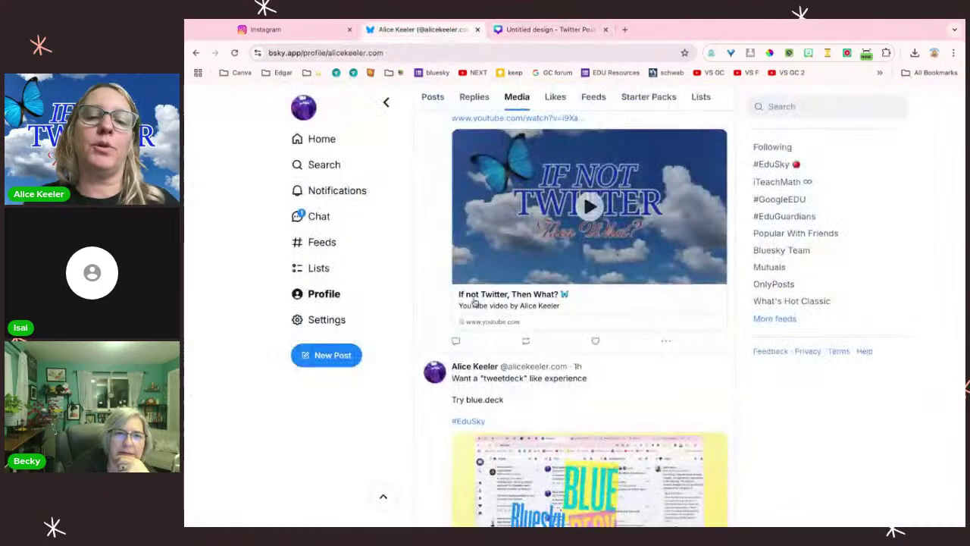
key(n)
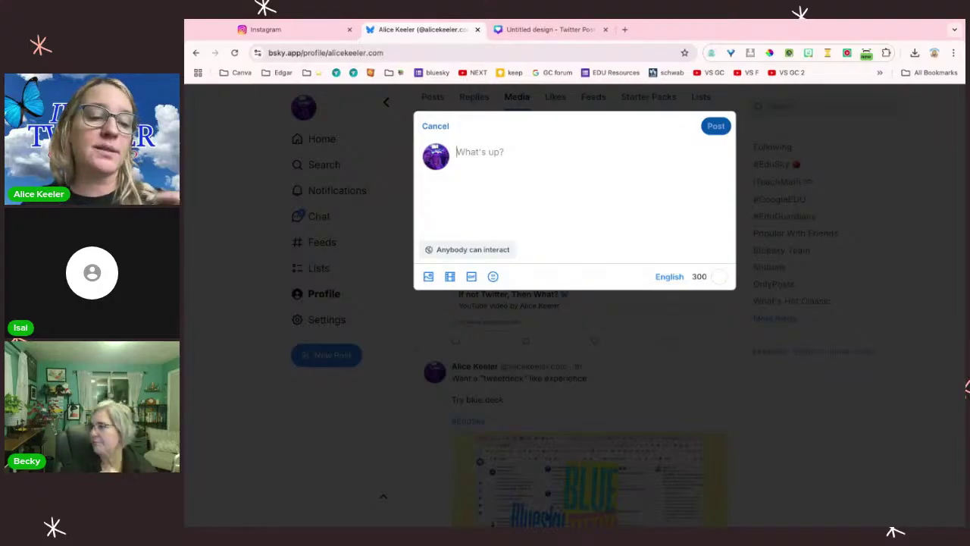
click(185, 241)
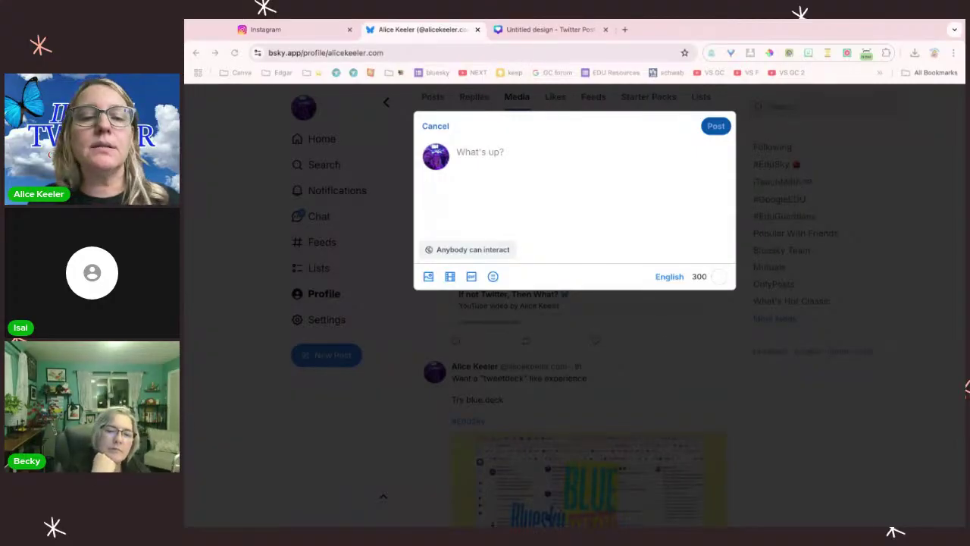
drag(185, 241, 554, 233)
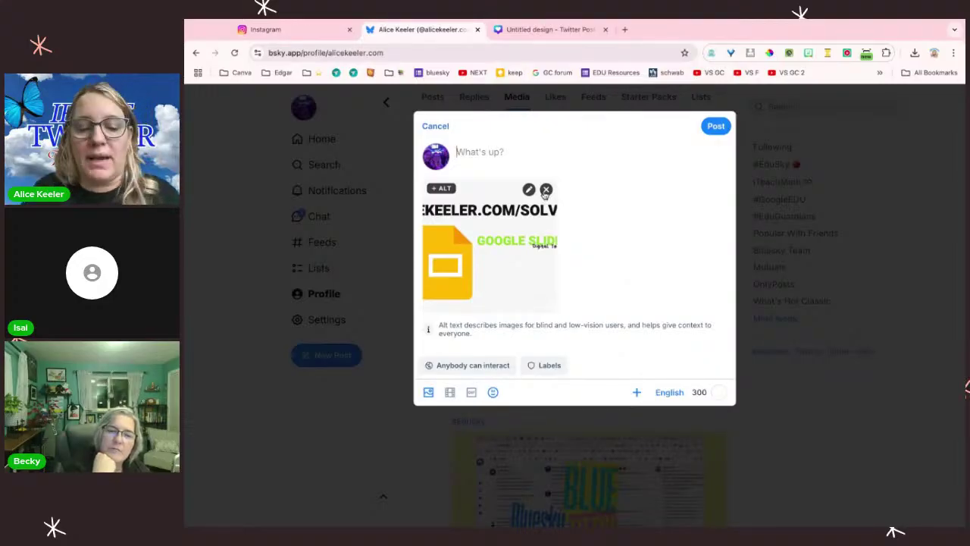
Step: Write 'Try …/solveit it is in Google Slides Frayer Model for Math!! #Iteachmath' and publish the post
text(Try alicekeeler.com/)
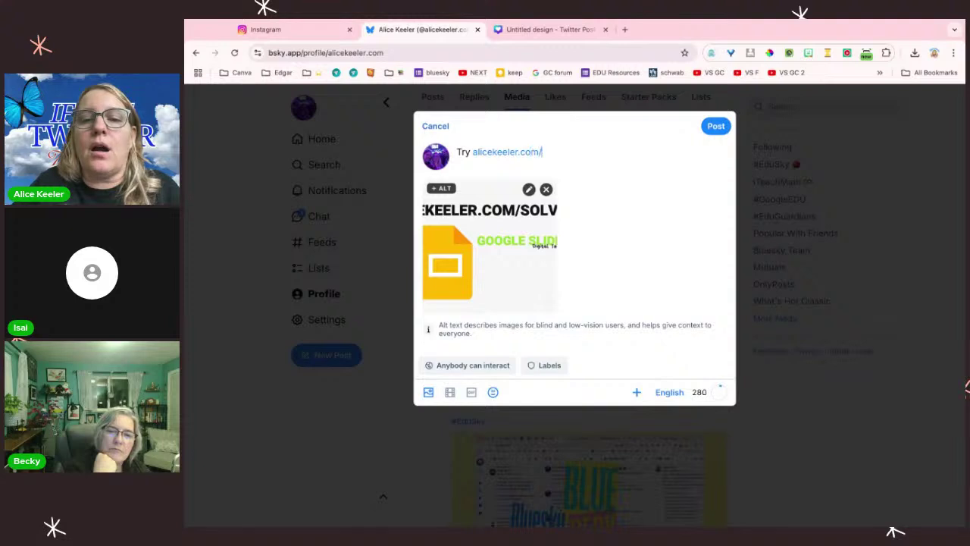
text(slolve i)
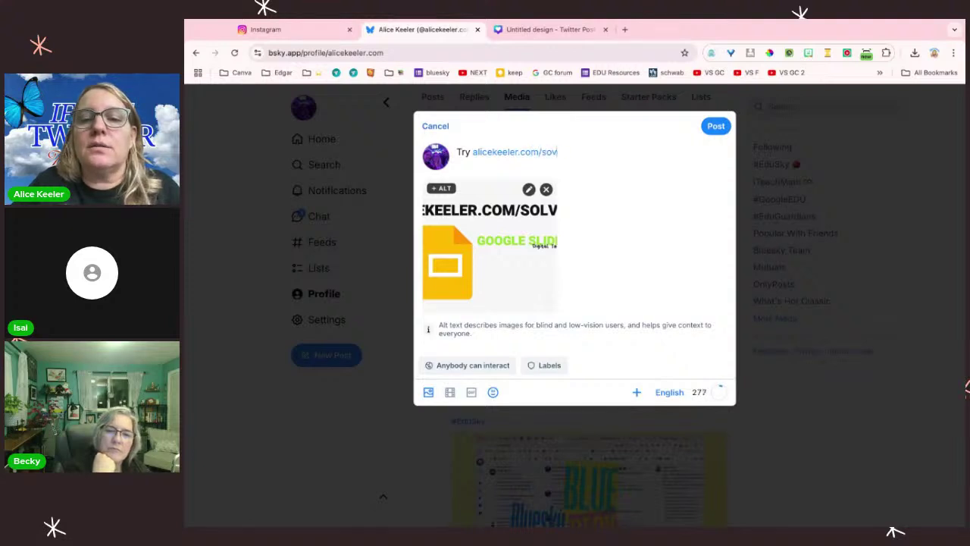
key(BackSpace)
key(BackSpace)
text(it i)
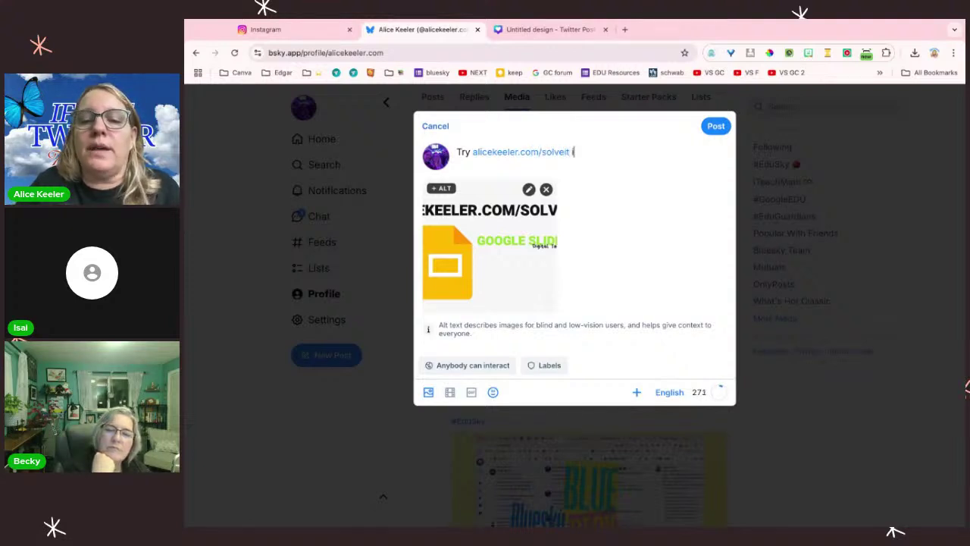
text(t is in Google Slides)
key(Return)
text(Fry)
text(y)
key(BackSpace)
text(yer Model for Math!!)
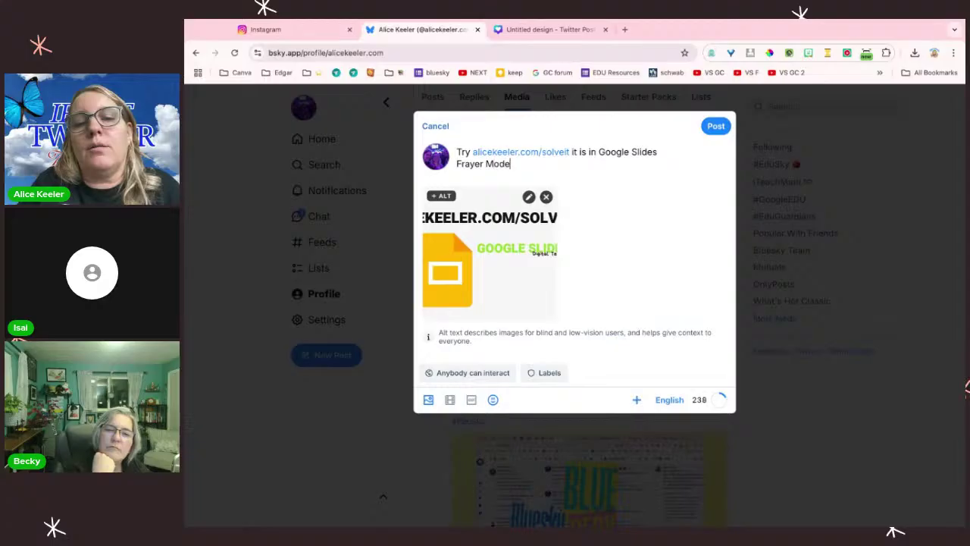
key(Return)
key(Return)
key(Return)
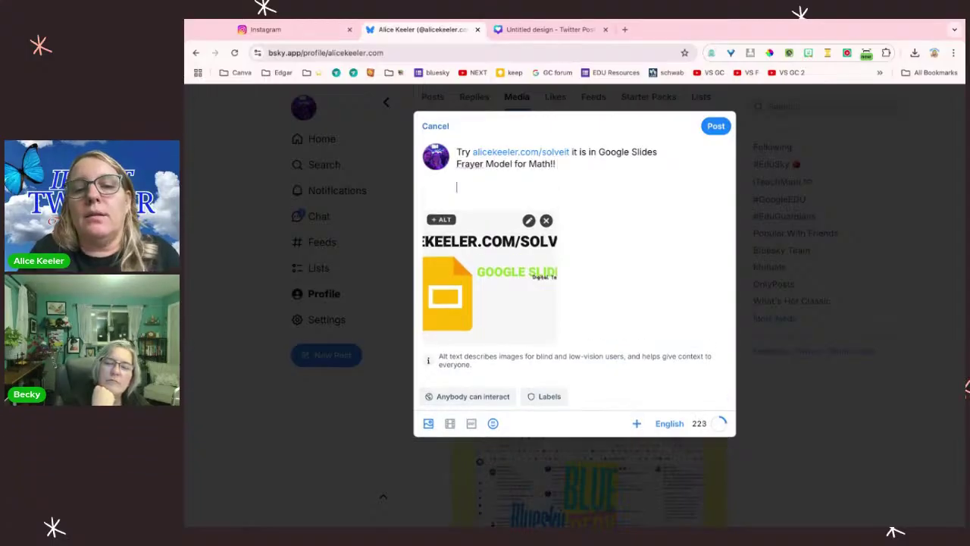
text(#Iteachmath)
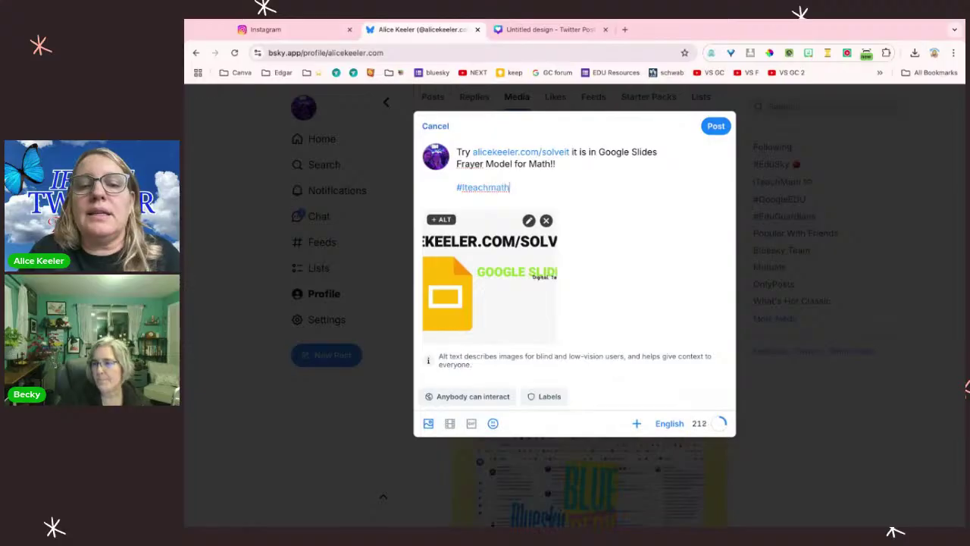
click(716, 126)
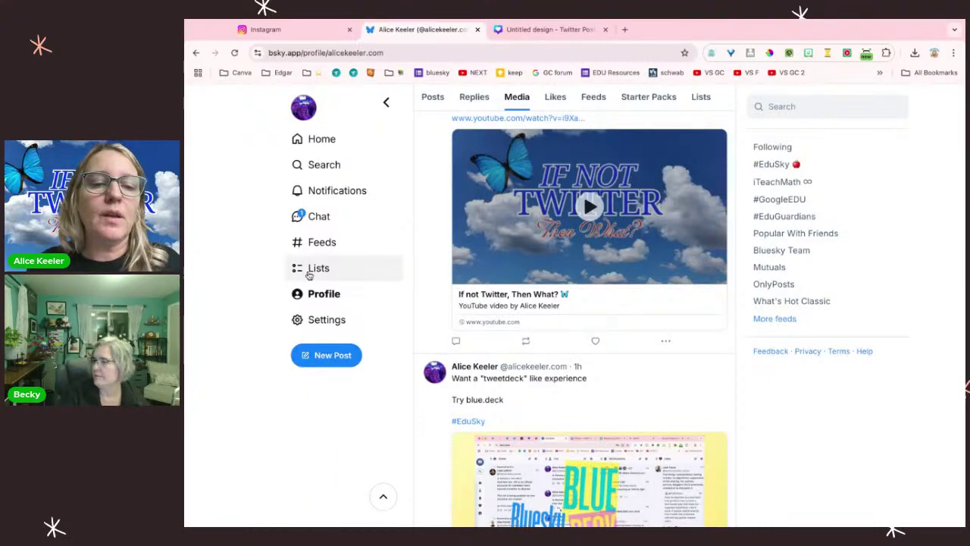
click(184, 339)
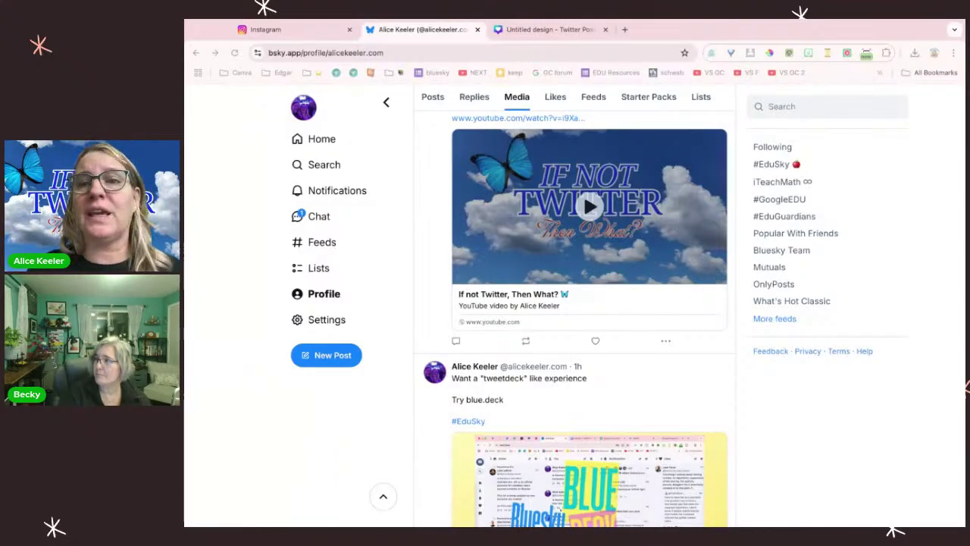
key(super+Tab)
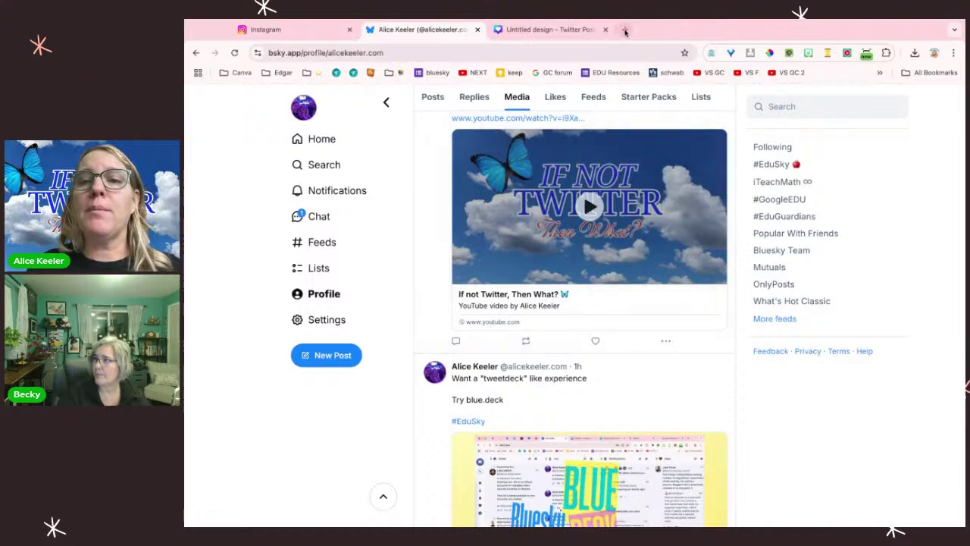
click(625, 30)
text(tiny)
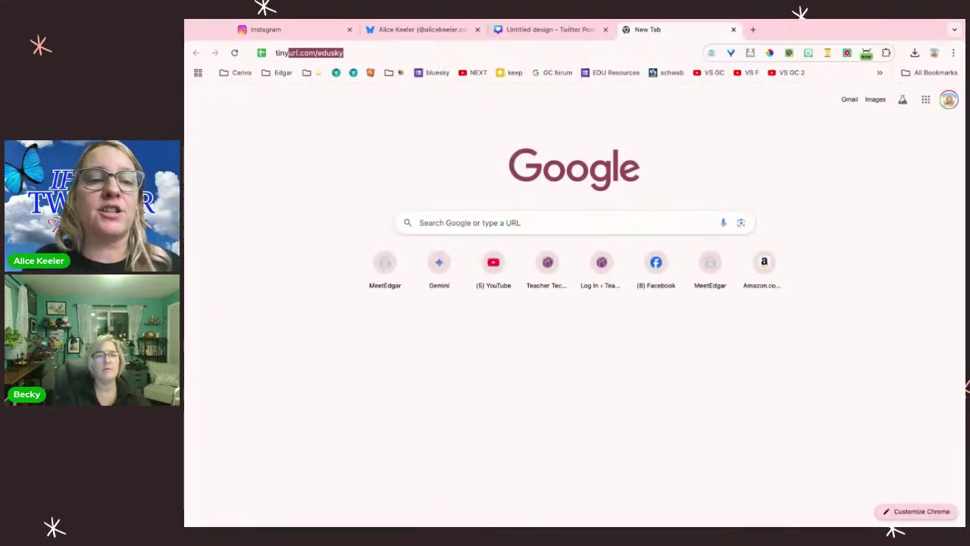
key(Return)
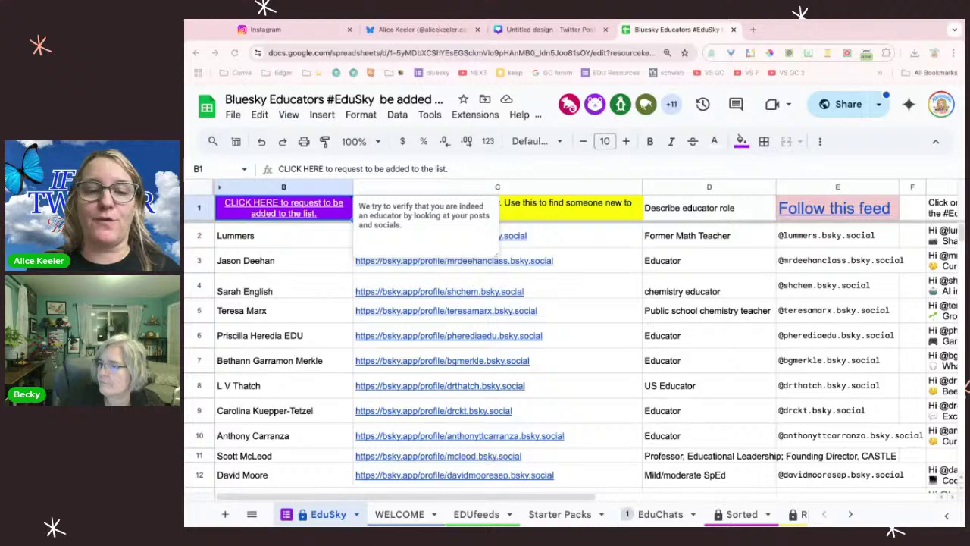
Step: Preview the educator name in B2 and the profile links in C2, row 16 and C17
click(588, 239)
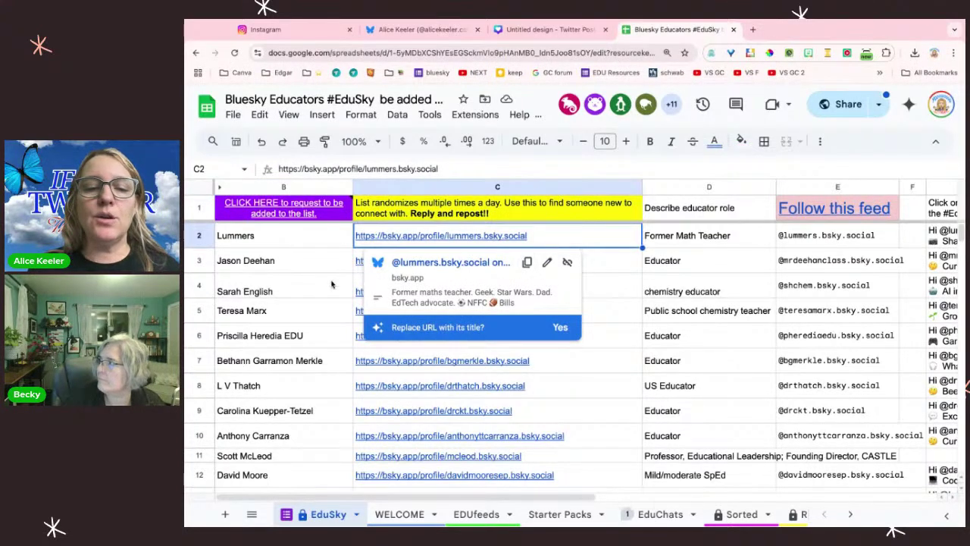
click(337, 241)
scroll(315, 383, down, 5)
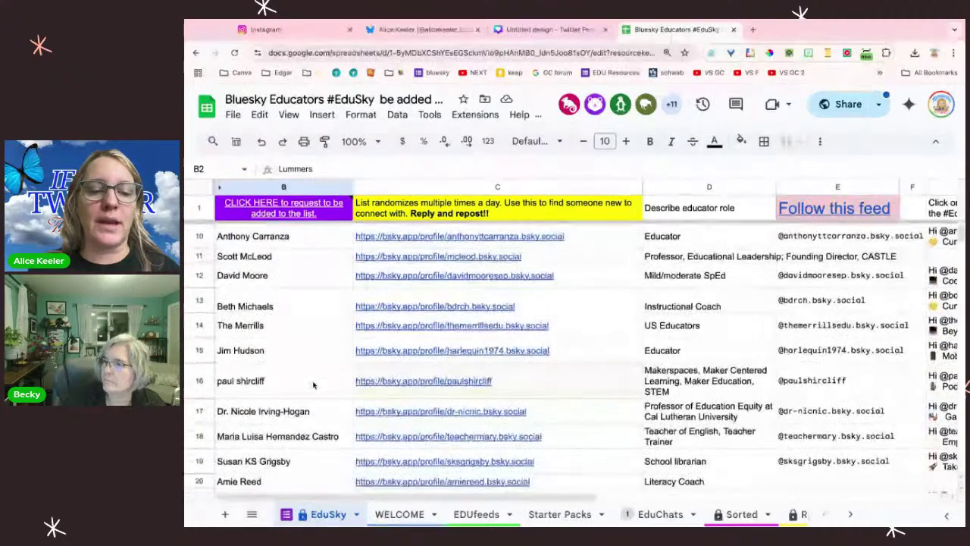
click(429, 383)
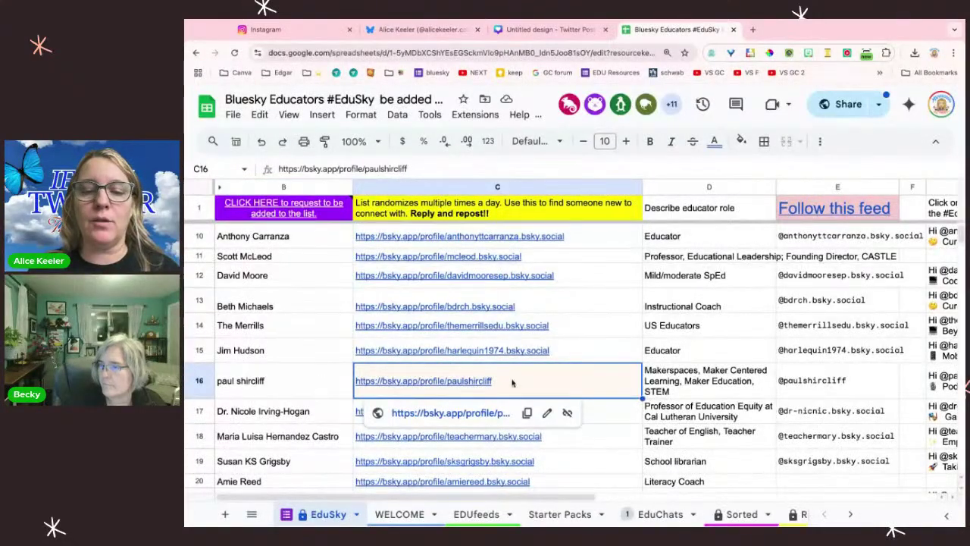
click(519, 414)
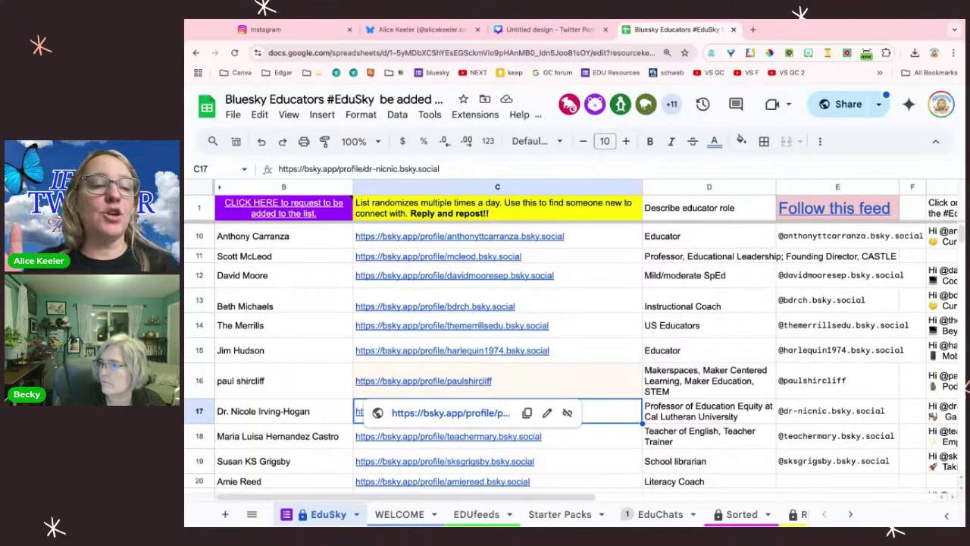
Step: Load namecheap.com in a new tab, then go back to the Bluesky profile tab
key(ctrl+t)
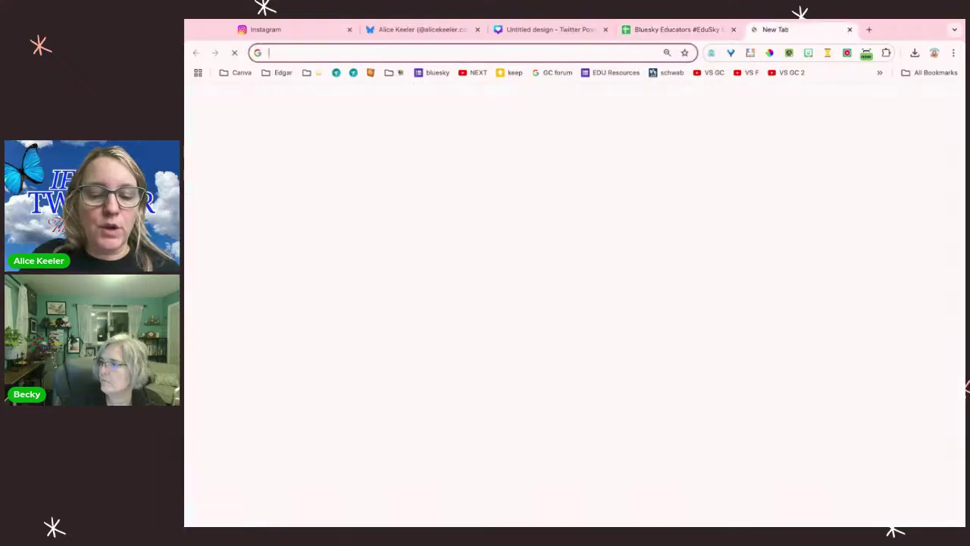
text(name)
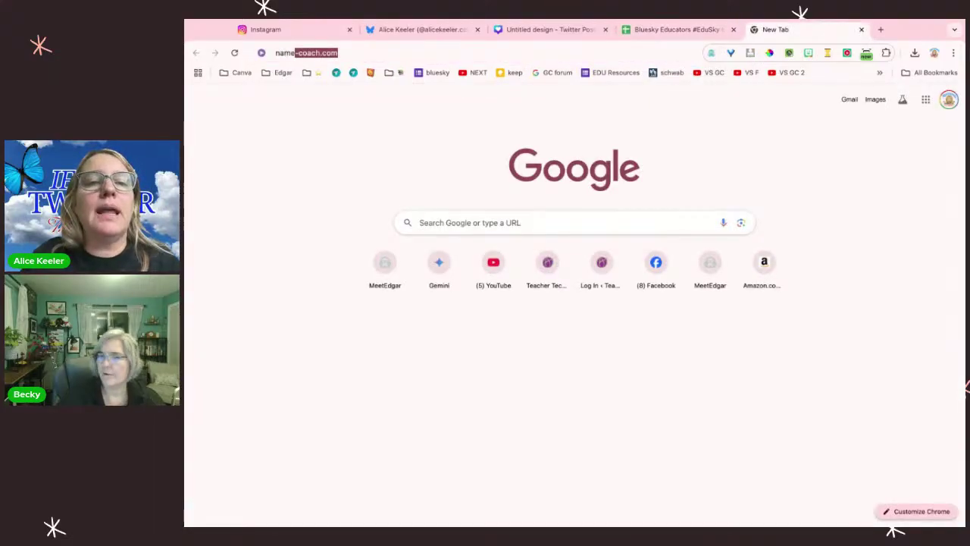
text(cheap.com)
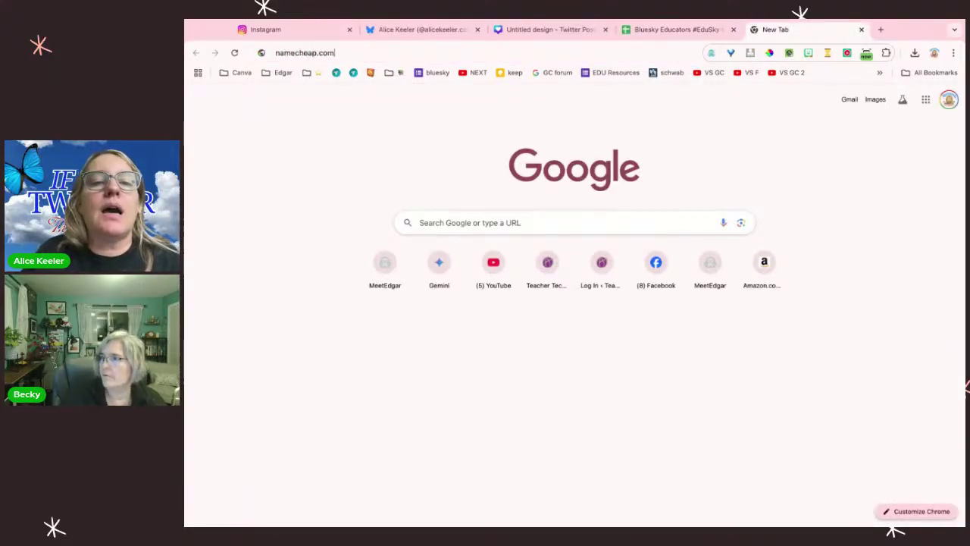
key(Return)
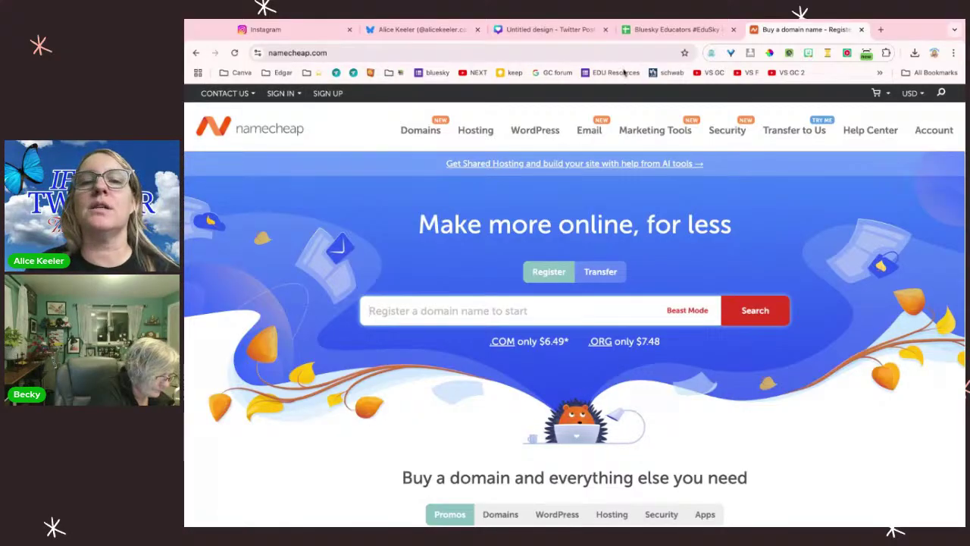
click(421, 30)
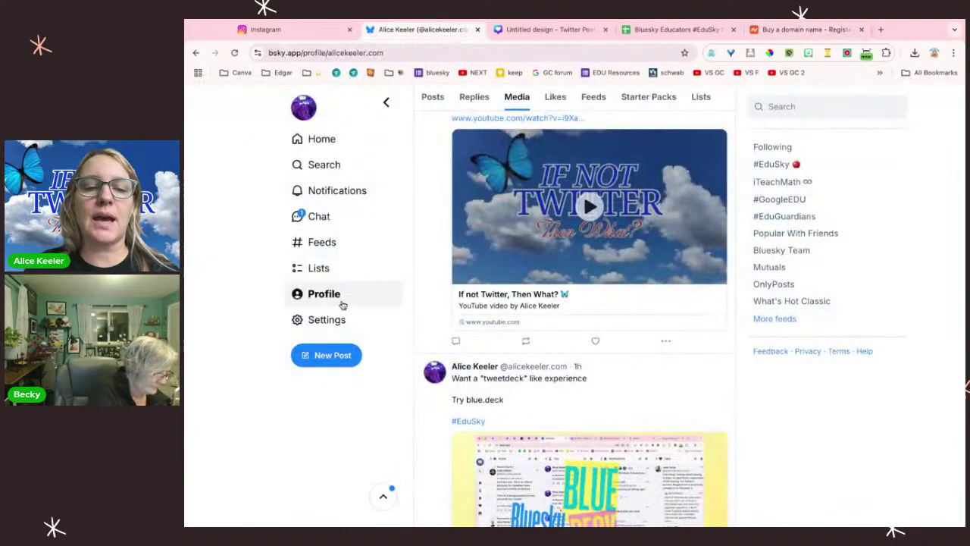
Step: Return to the top of your Bluesky profile, select its handle, then switch to the EduSky spreadsheet
click(341, 303)
triple_click(502, 222)
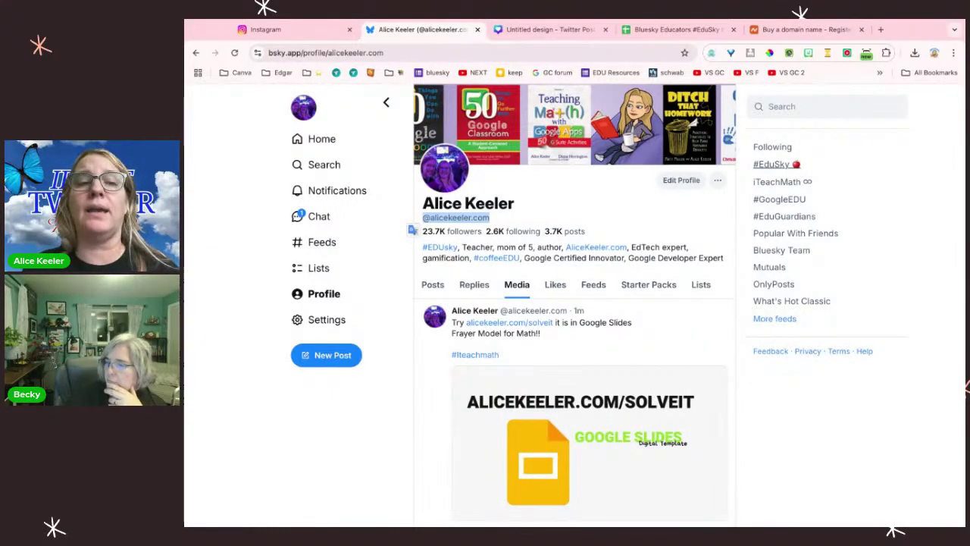
click(673, 30)
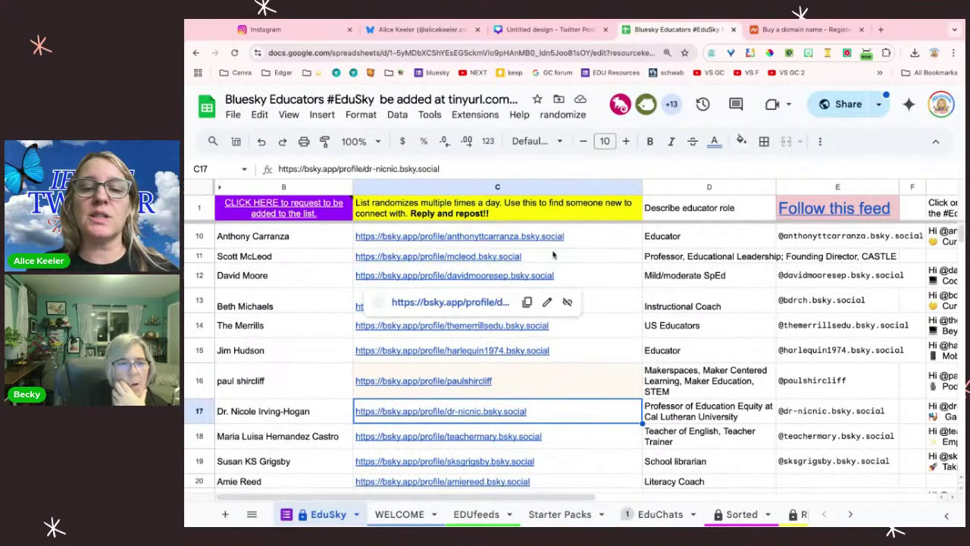
Step: Preview the C10 link, then check row 22's role in D22 and REGEXEXTRACT handle formula in E22
click(574, 241)
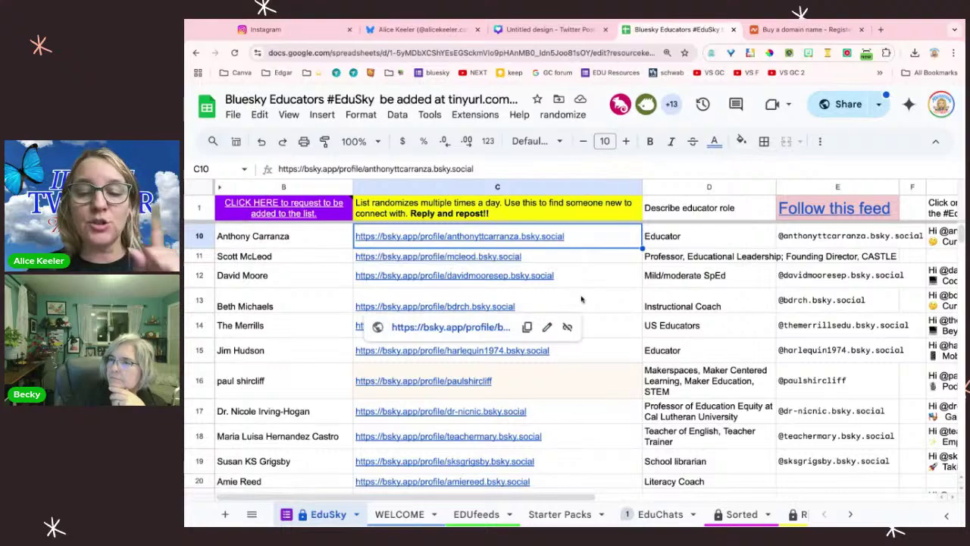
scroll(583, 300, down, 5)
scroll(468, 329, down, 2)
mouse_move(464, 341)
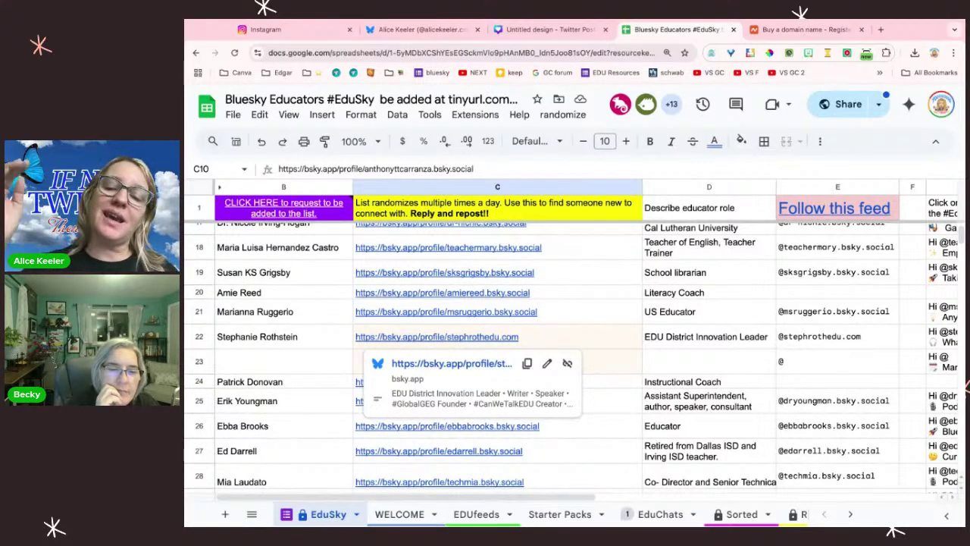
click(700, 342)
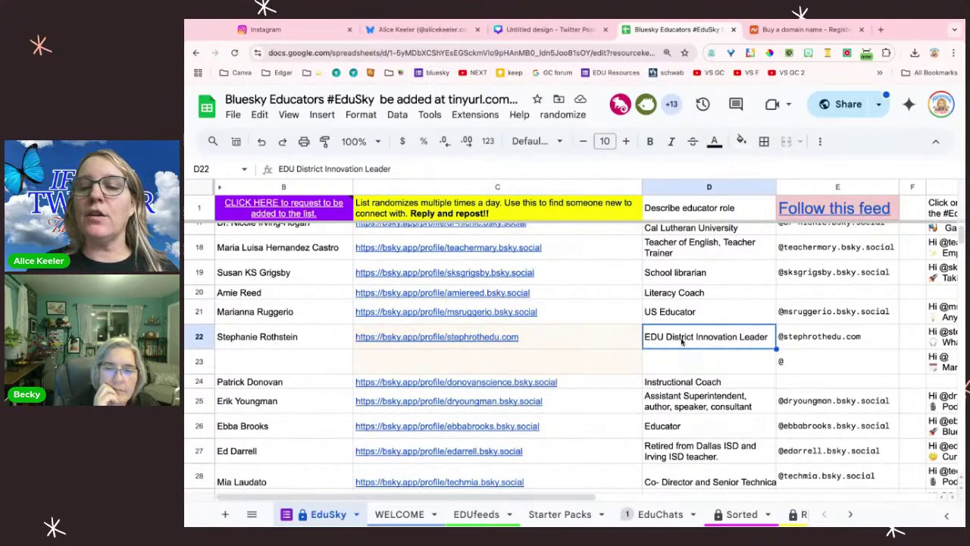
scroll(750, 349, right, 3)
click(746, 355)
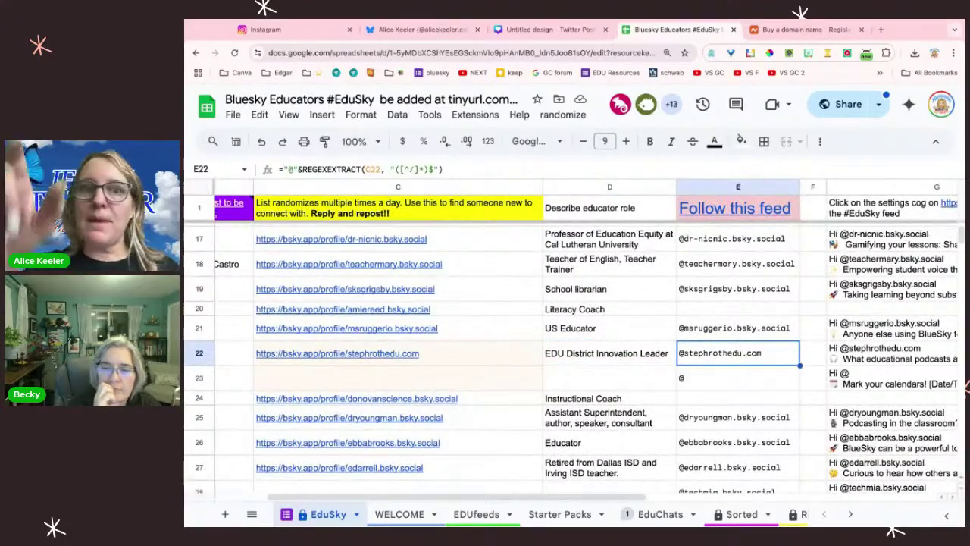
Step: Open the row 22 educator's Bluesky profile from the link in C22
scroll(569, 341, left, 2)
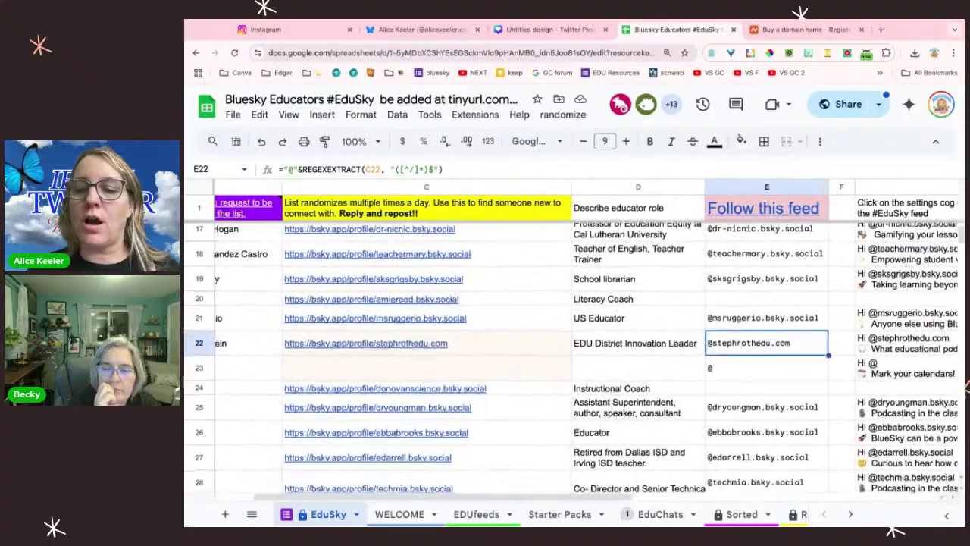
scroll(466, 341, left, 1)
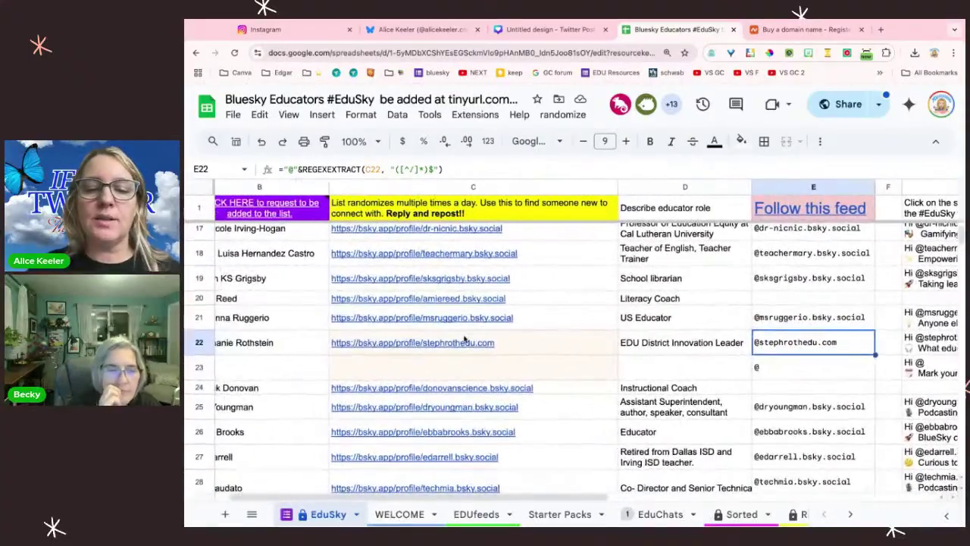
click(466, 343)
click(448, 369)
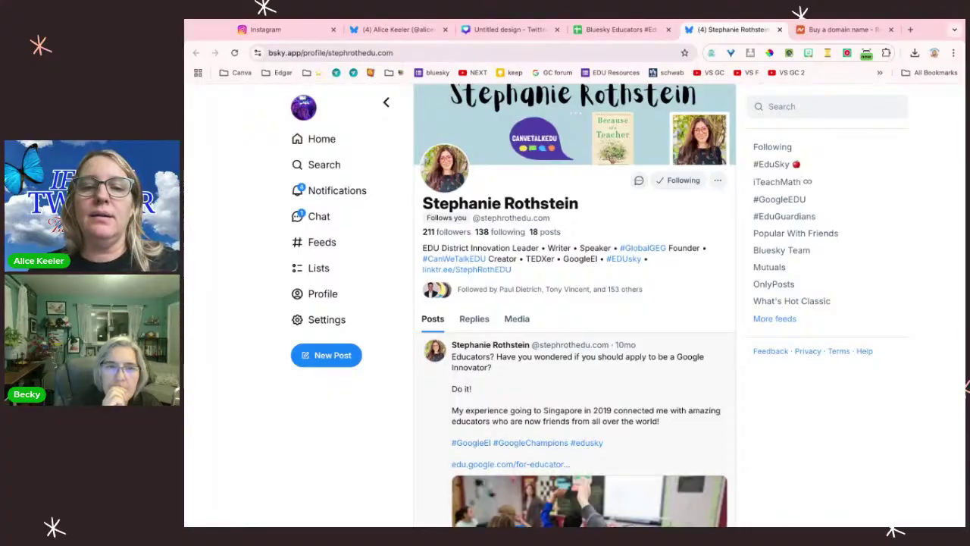
Step: Like the educator's Google Innovator post, raising its count to 3, and view its repost options
scroll(522, 418, down, 4)
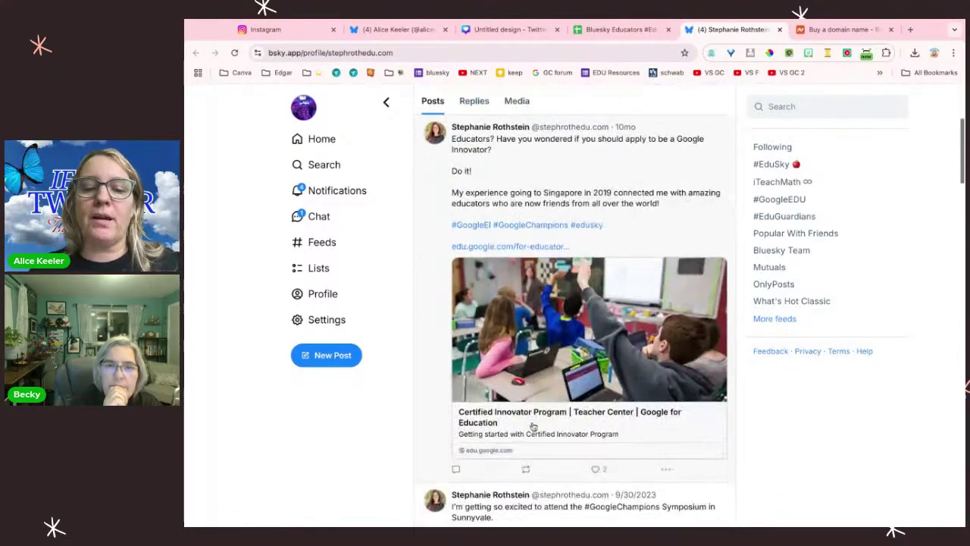
scroll(536, 417, up, 4)
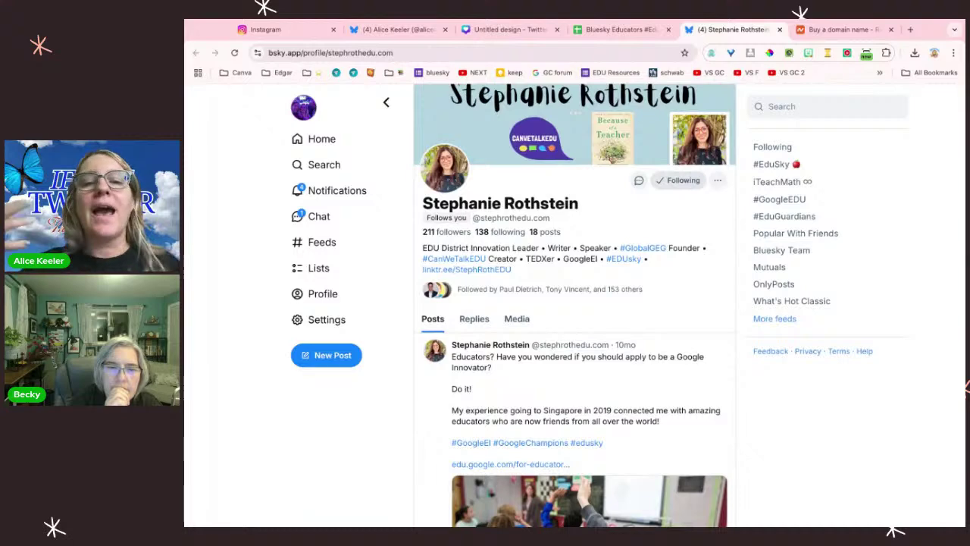
scroll(571, 303, down, 3)
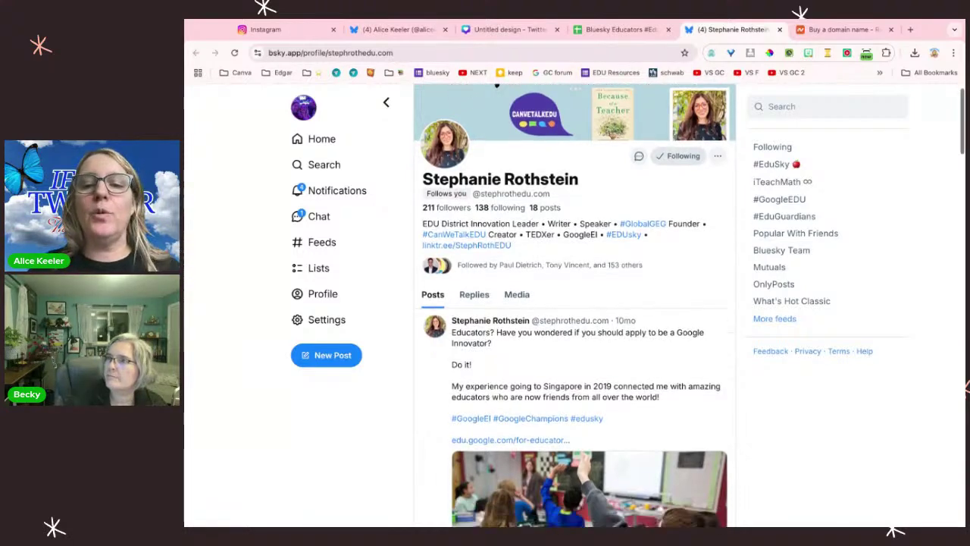
scroll(599, 303, down, 1)
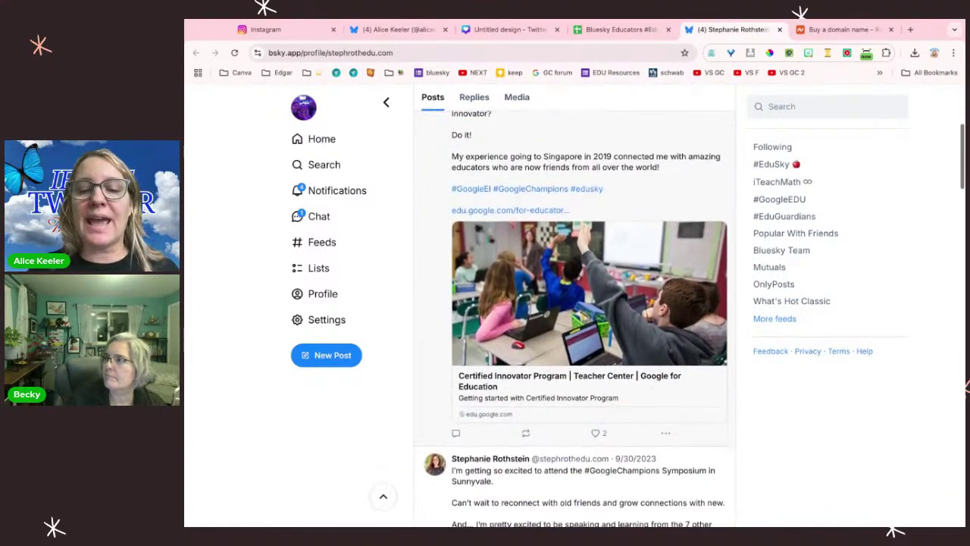
click(598, 434)
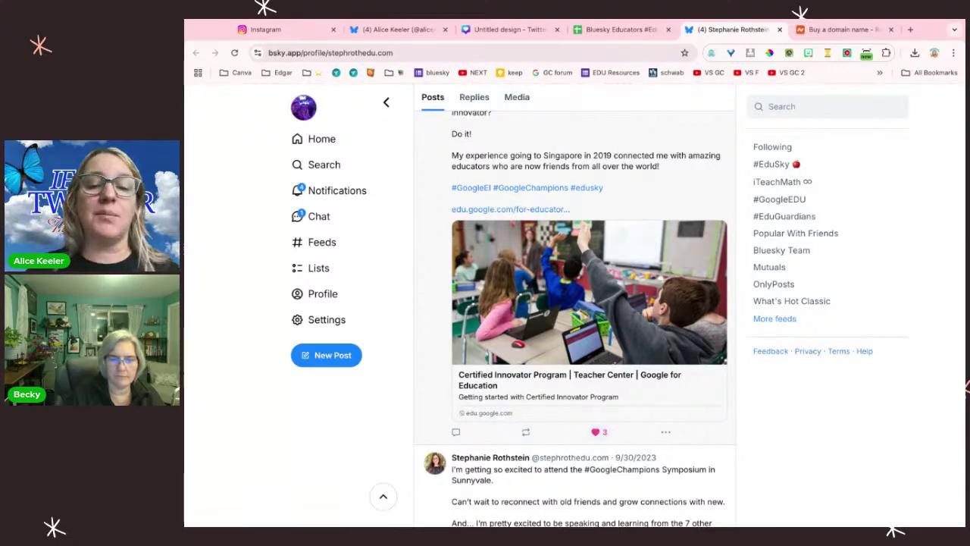
click(525, 434)
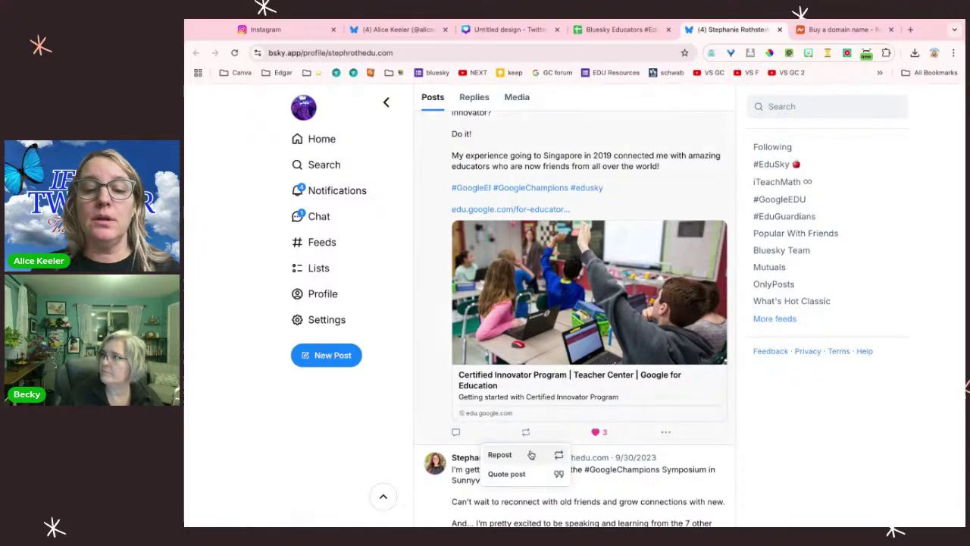
Step: Dismiss the repost menu and reply 'Thank you for sharing this!' to the Google Innovator post
click(458, 437)
click(456, 433)
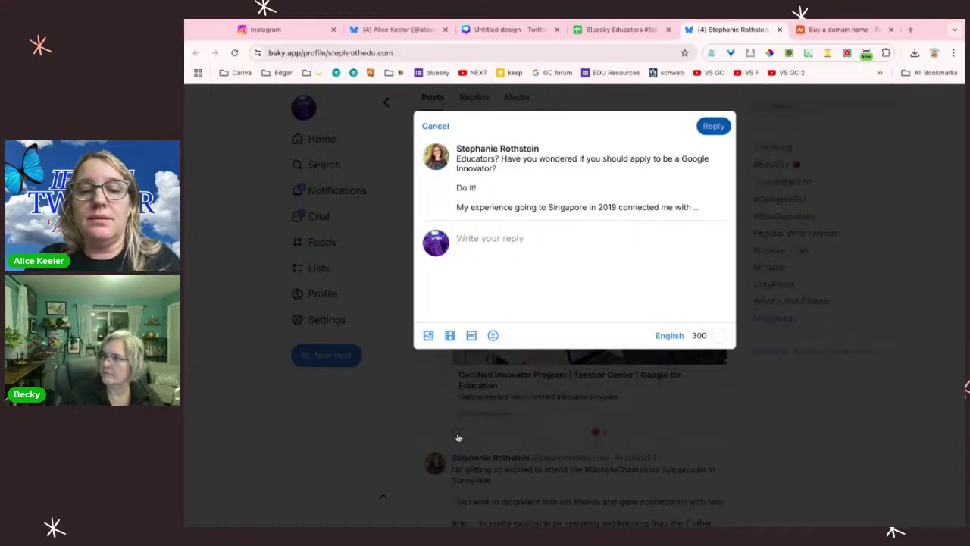
text(DThan)
key(BackSpace)
key(BackSpace)
key(BackSpace)
key(BackSpace)
key(BackSpace)
text(Thank you for sharing this!)
key(ctrl+Return)
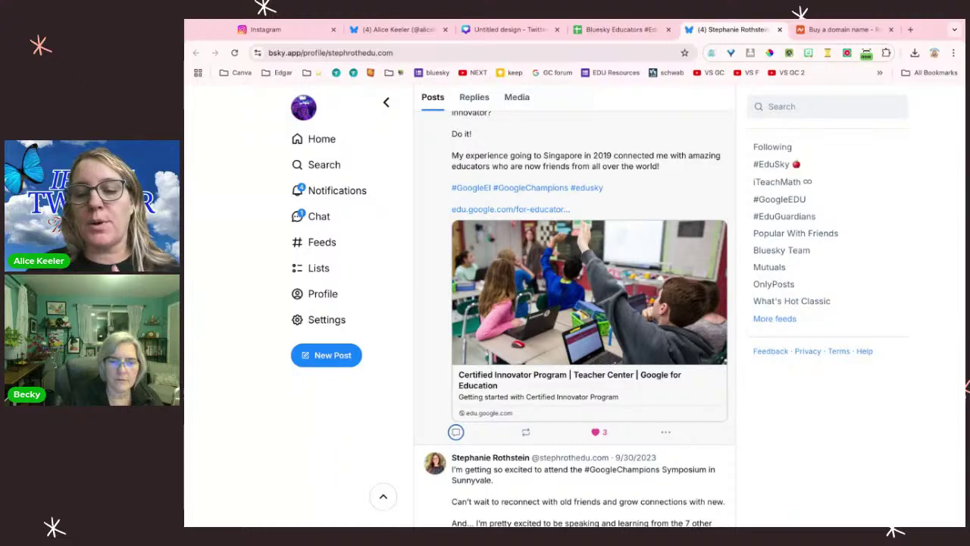
click(665, 433)
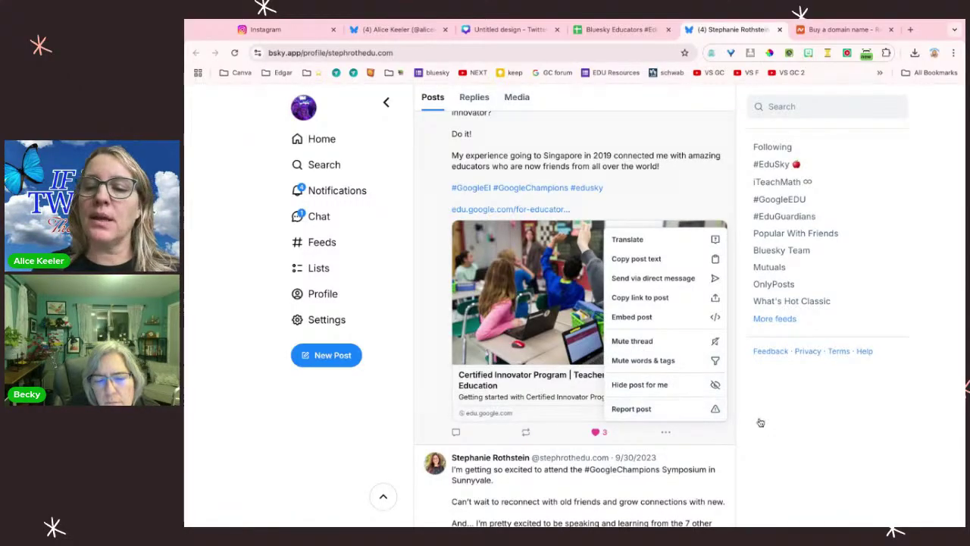
click(790, 431)
scroll(790, 430, down, 6)
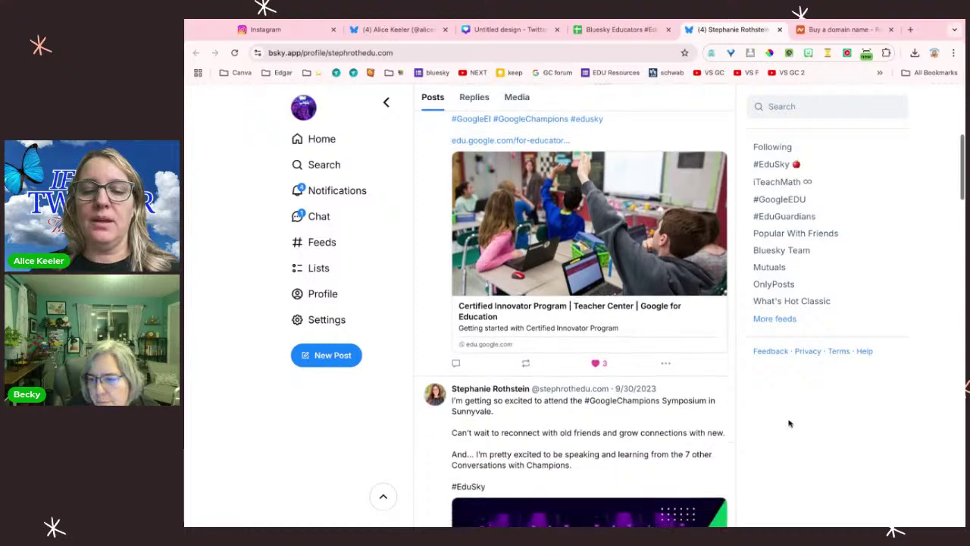
click(600, 32)
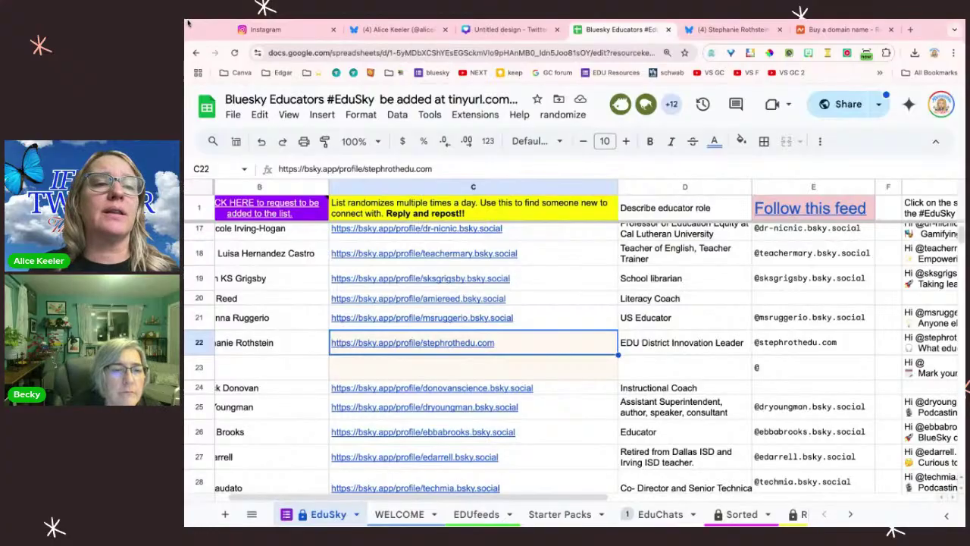
drag(187, 23, 210, 21)
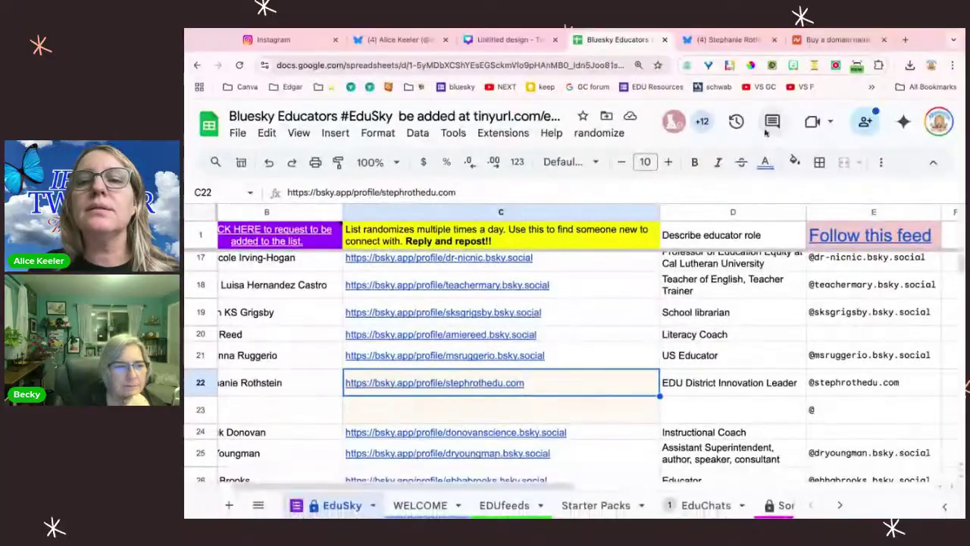
click(654, 516)
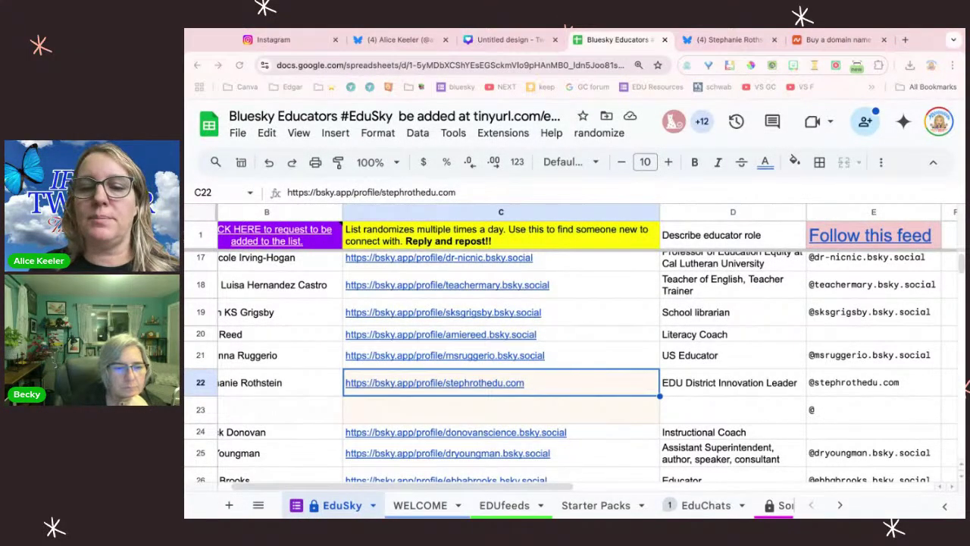
click(446, 507)
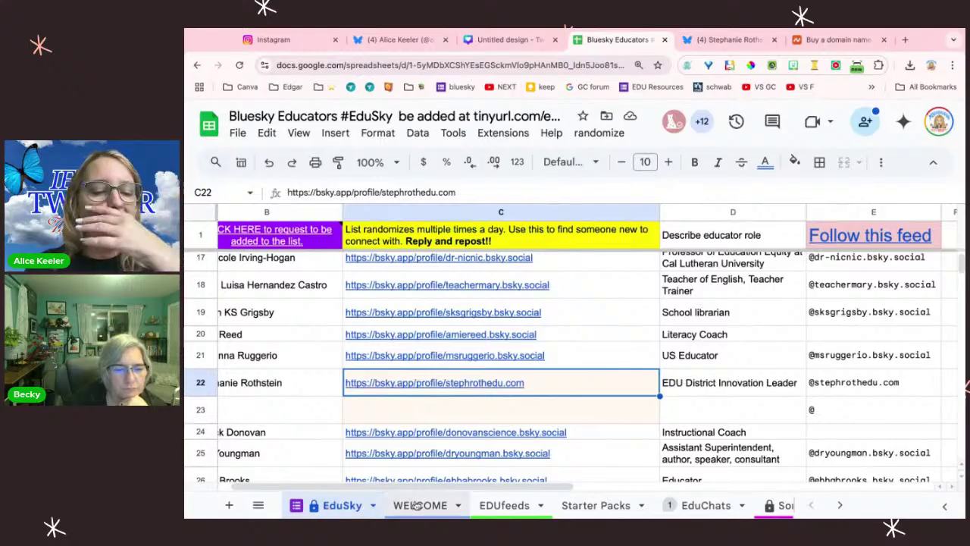
Step: Scroll through the WELCOME sheet's instructions, then switch to the EDUfeeds sheet
click(415, 502)
scroll(435, 318, down, 2)
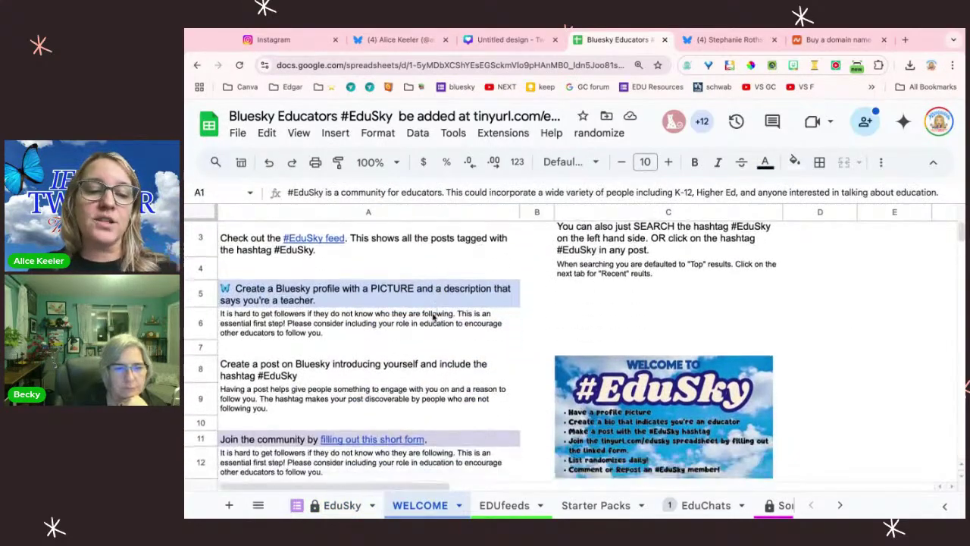
scroll(435, 316, down, 3)
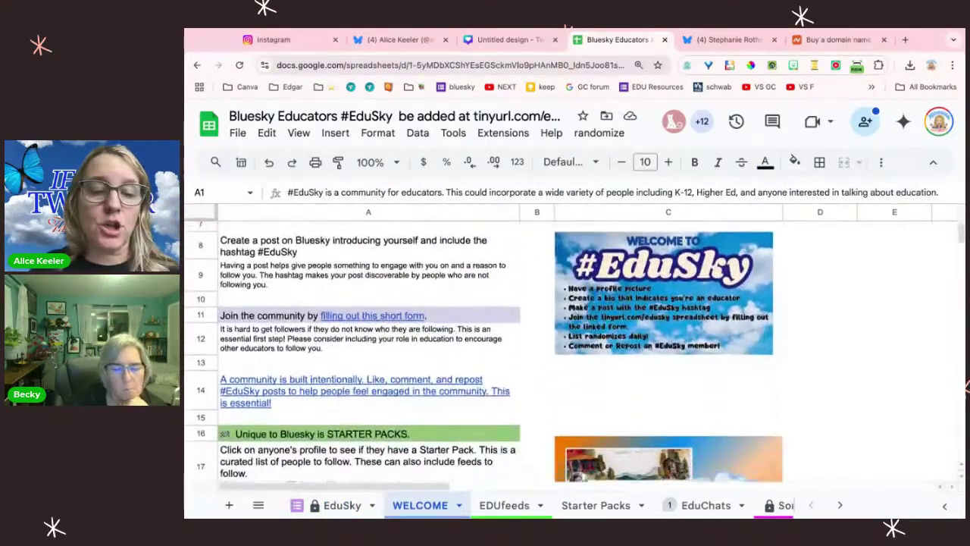
scroll(435, 317, down, 4)
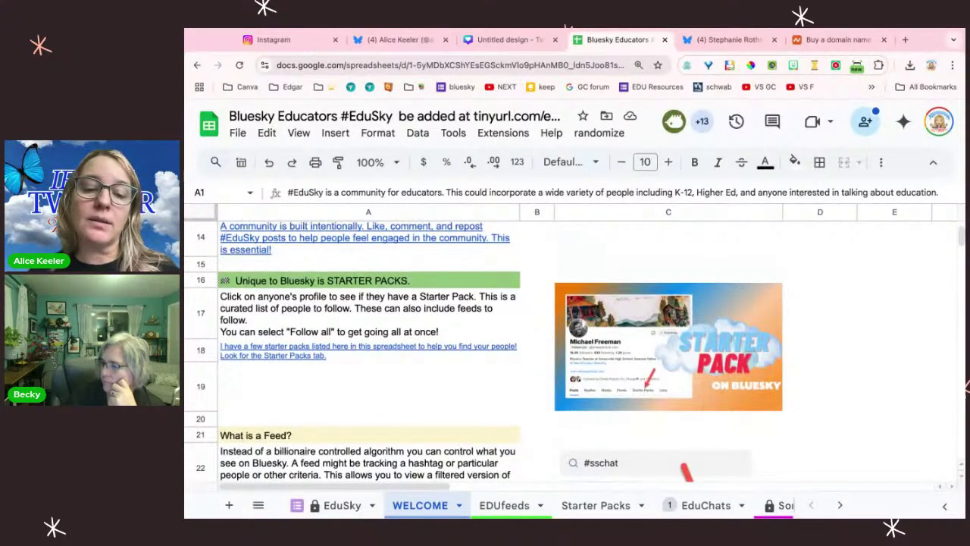
click(504, 509)
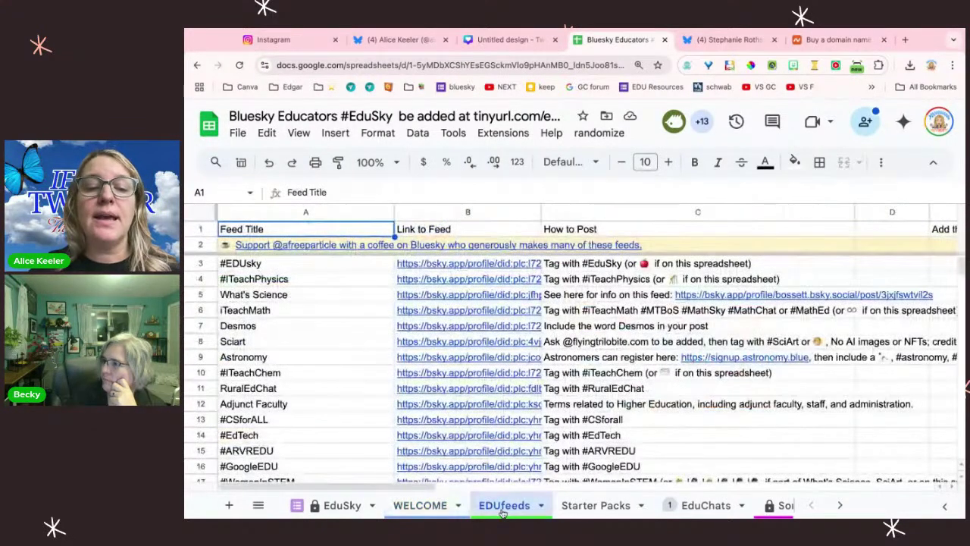
click(445, 330)
click(485, 349)
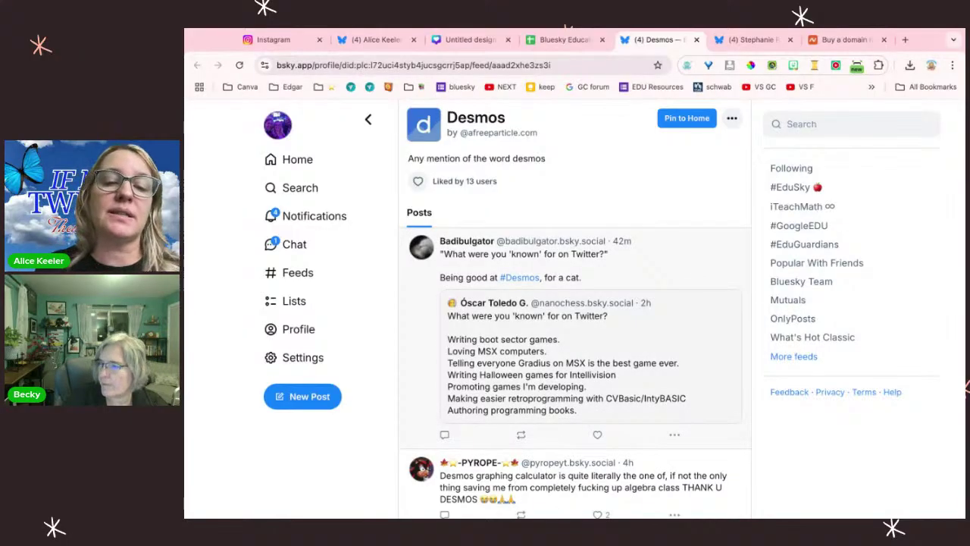
scroll(575, 326, down, 4)
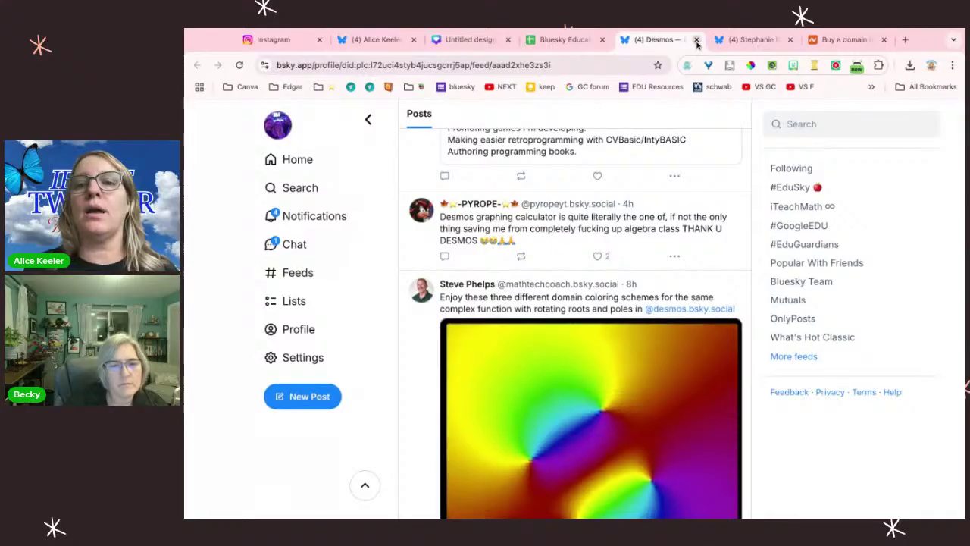
click(697, 40)
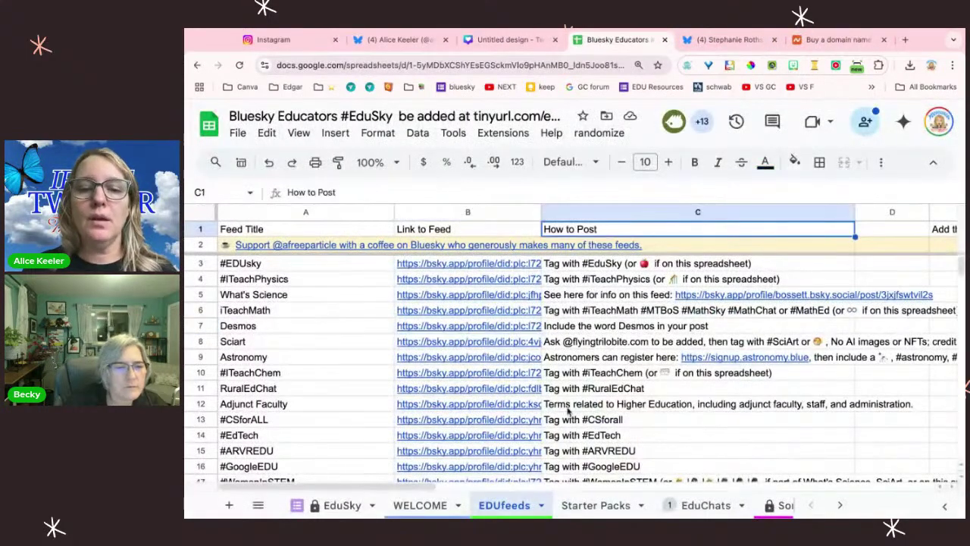
Step: Show the Starter Packs sheet and scroll through the packs, from EduSky Community Builders to GoogleEDU
click(581, 507)
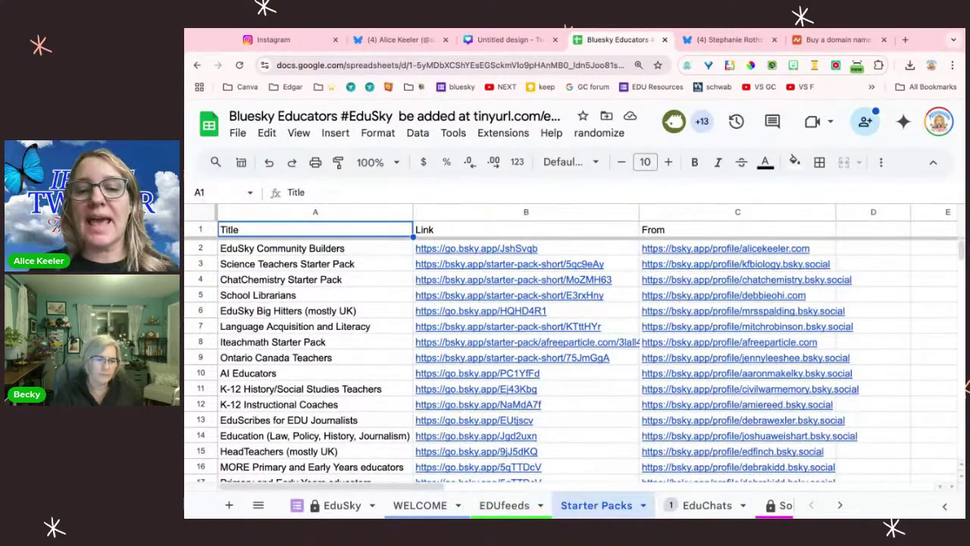
scroll(382, 392, down, 3)
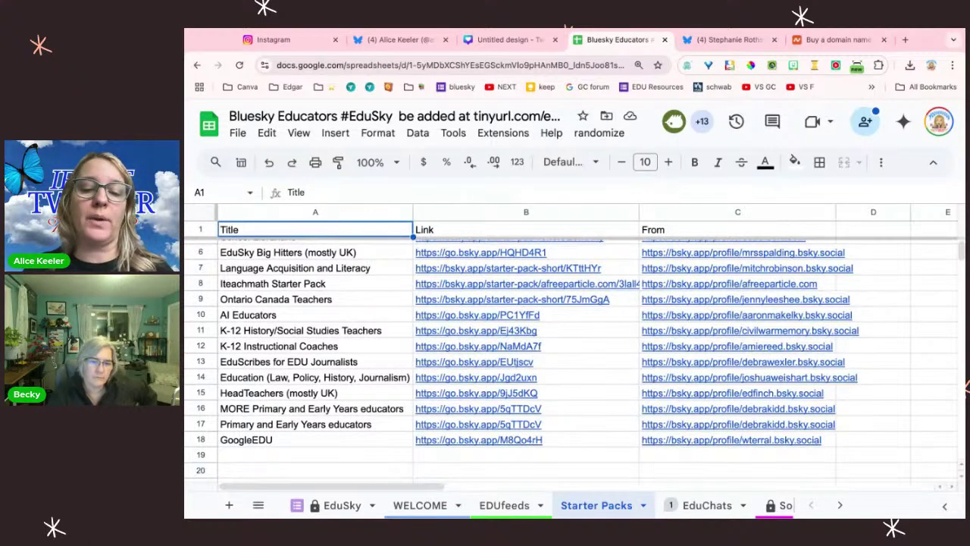
Step: Look over the EduChats hashtag chats, including the #EdTechChat feed link in H6, then return to EduSky
click(692, 511)
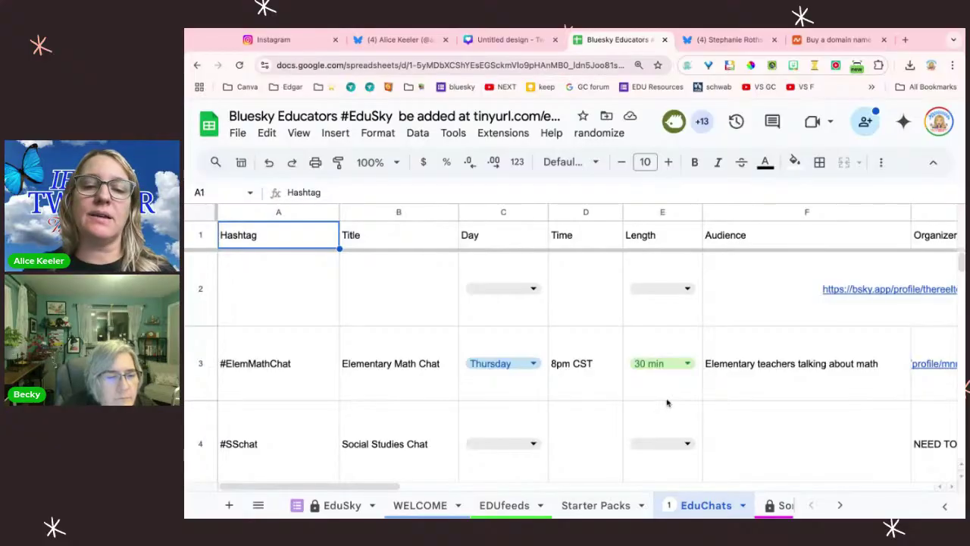
scroll(668, 402, down, 2)
scroll(667, 402, down, 3)
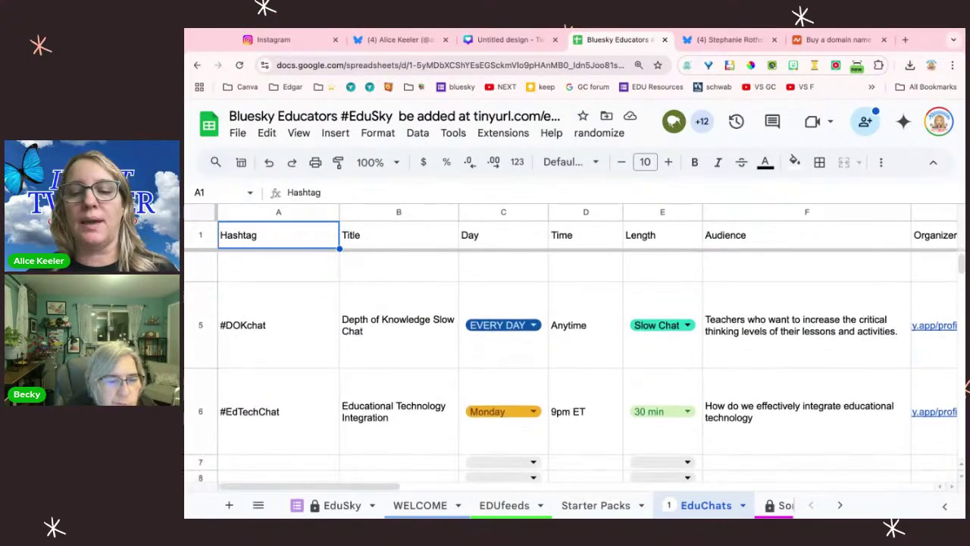
scroll(571, 368, down, 1)
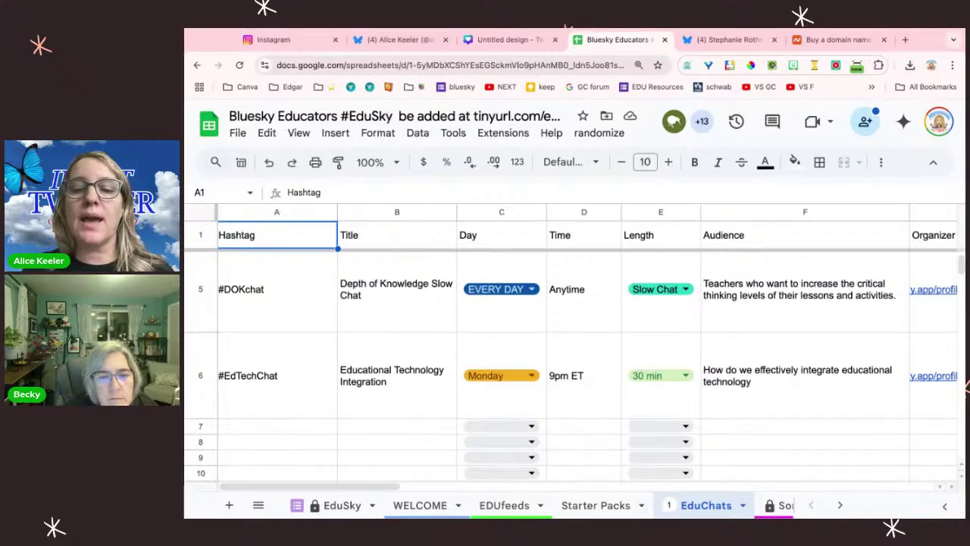
scroll(785, 371, right, 5)
click(777, 371)
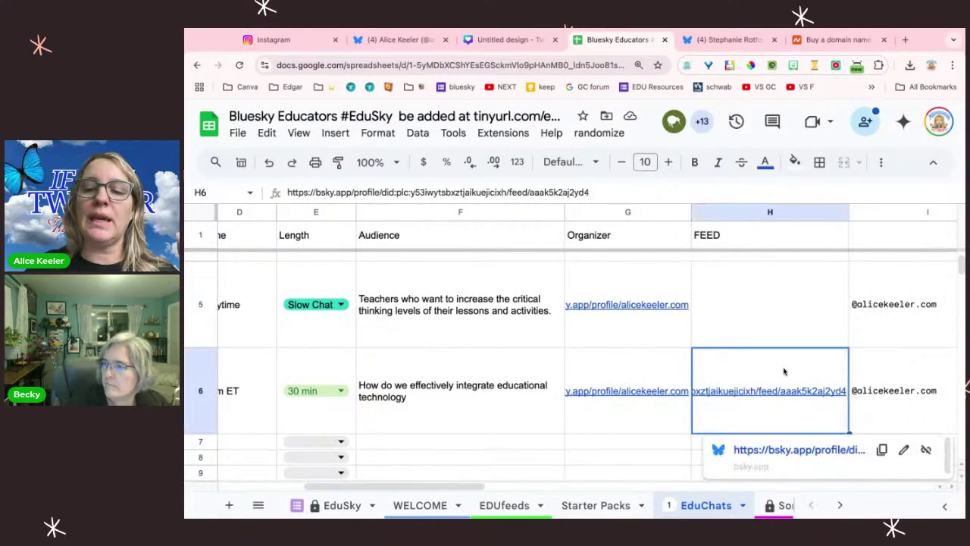
scroll(775, 372, left, 5)
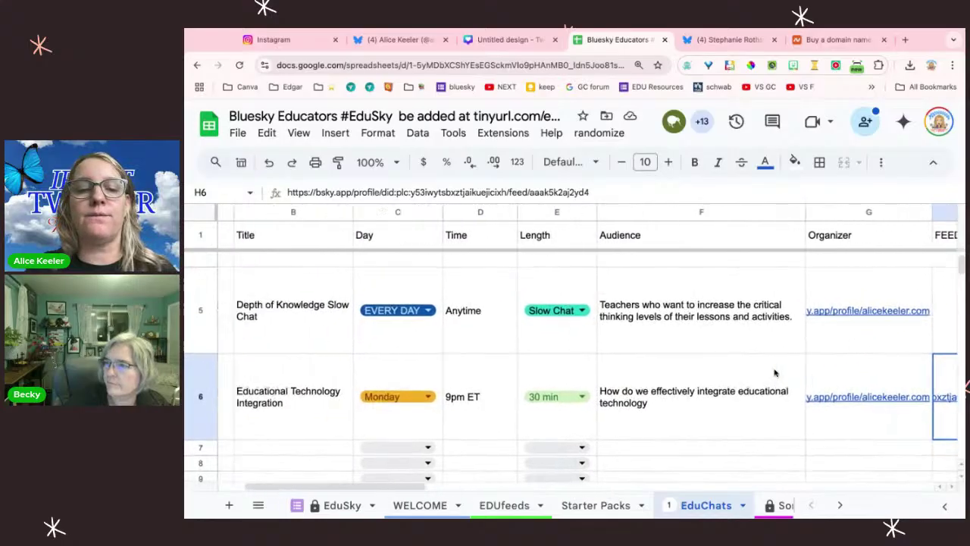
click(596, 506)
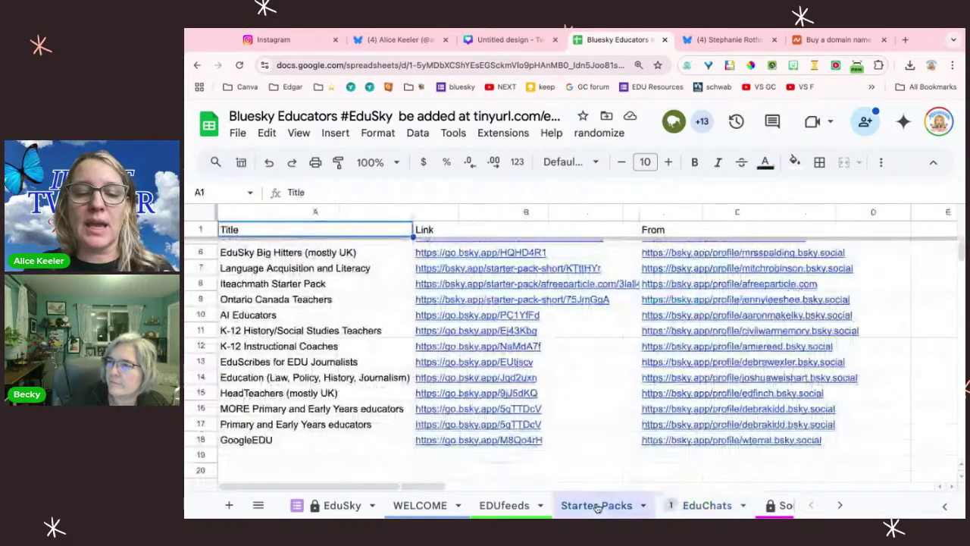
click(338, 507)
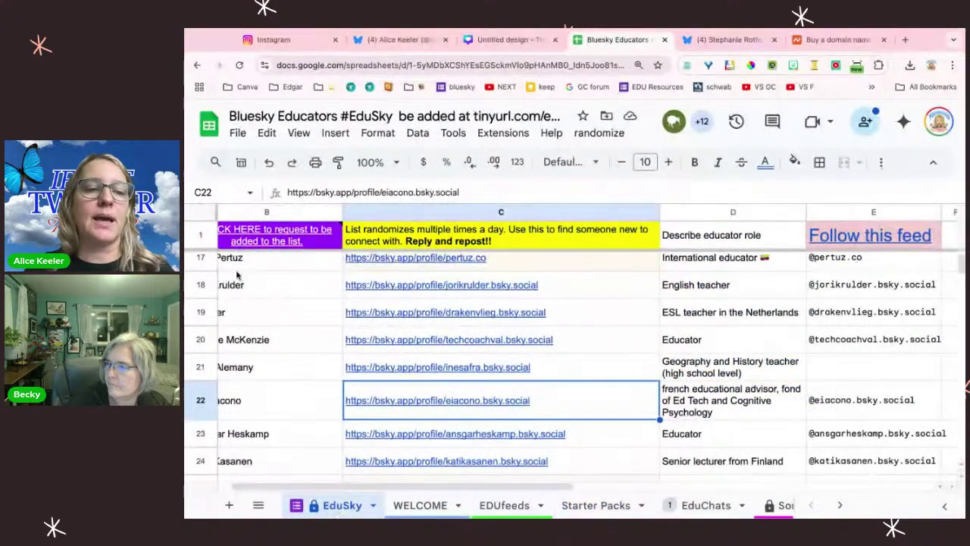
scroll(238, 274, left, 1)
mouse_move(286, 225)
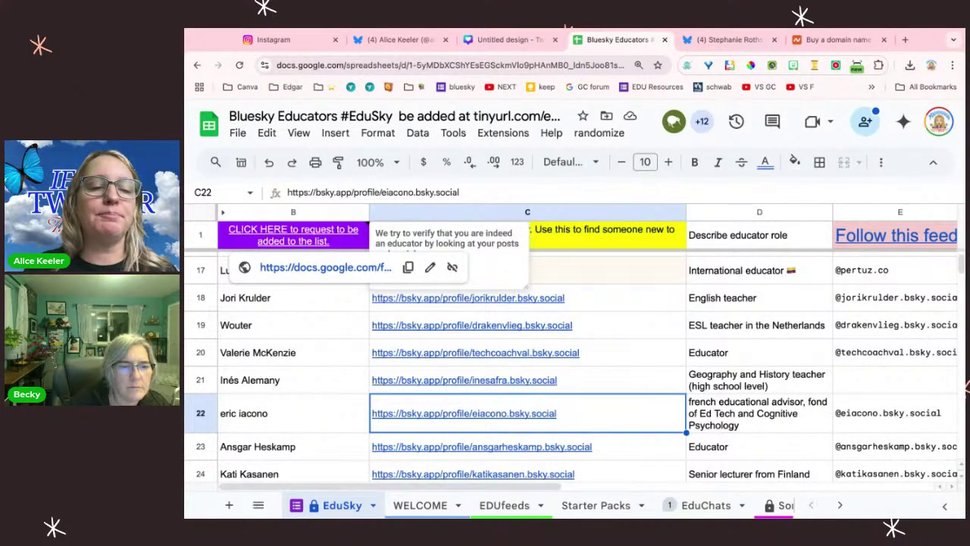
click(325, 267)
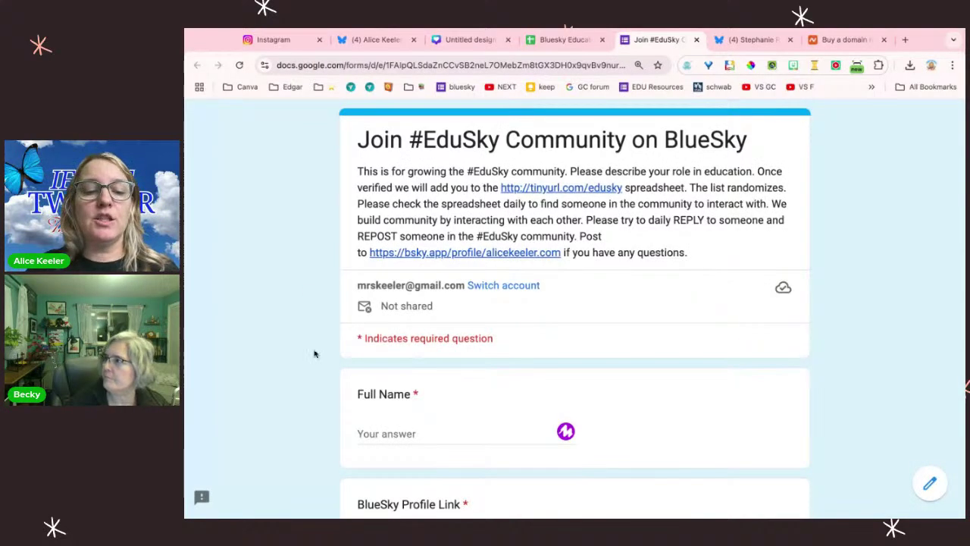
scroll(315, 353, down, 4)
scroll(315, 354, down, 3)
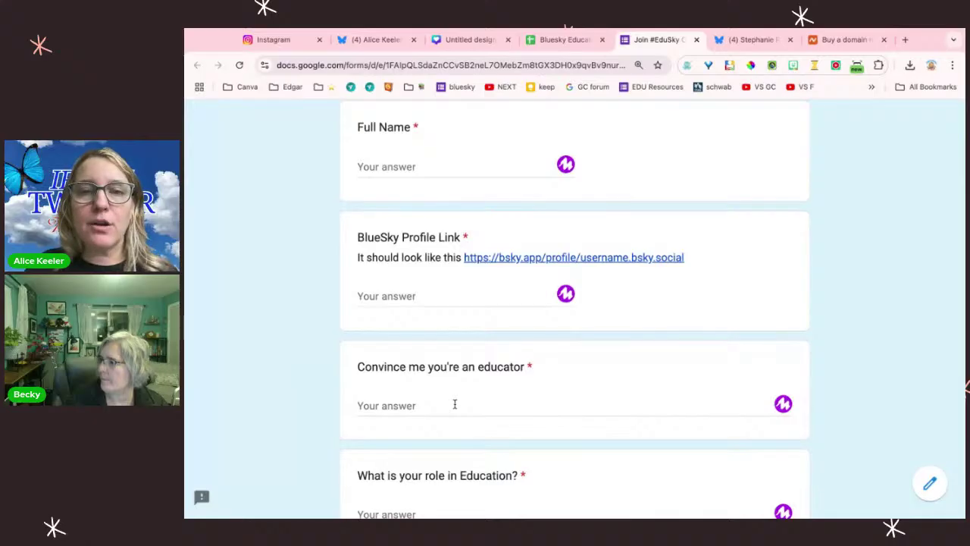
scroll(575, 310, down, 3)
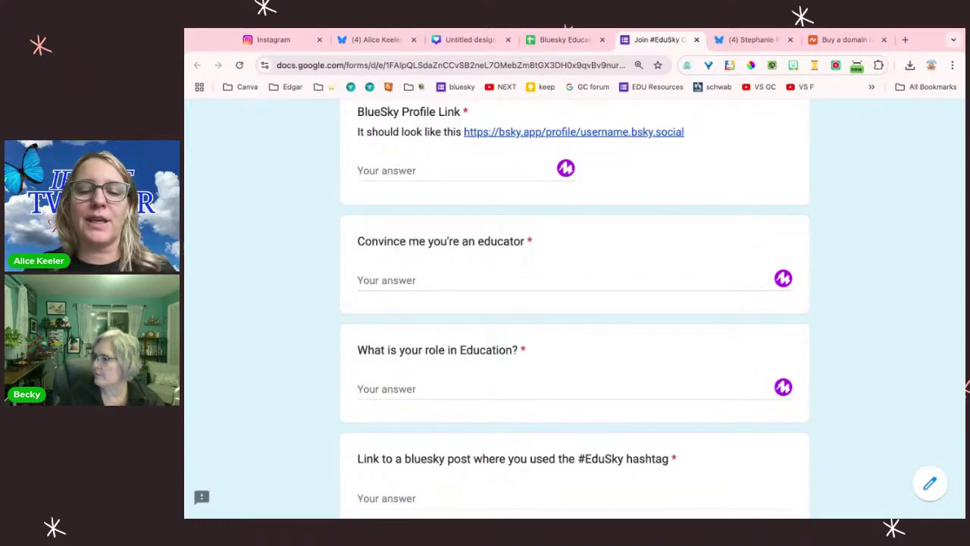
scroll(476, 397, down, 1)
click(446, 455)
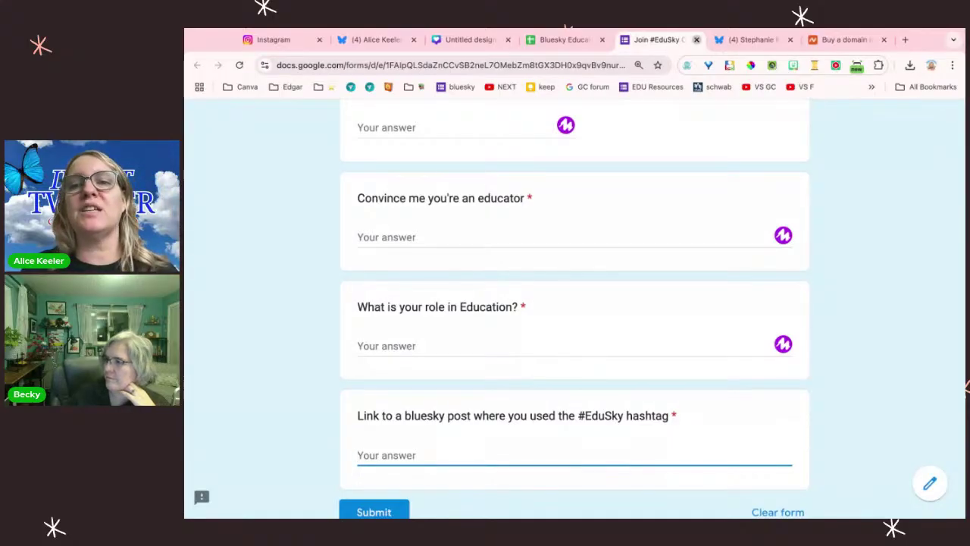
click(696, 40)
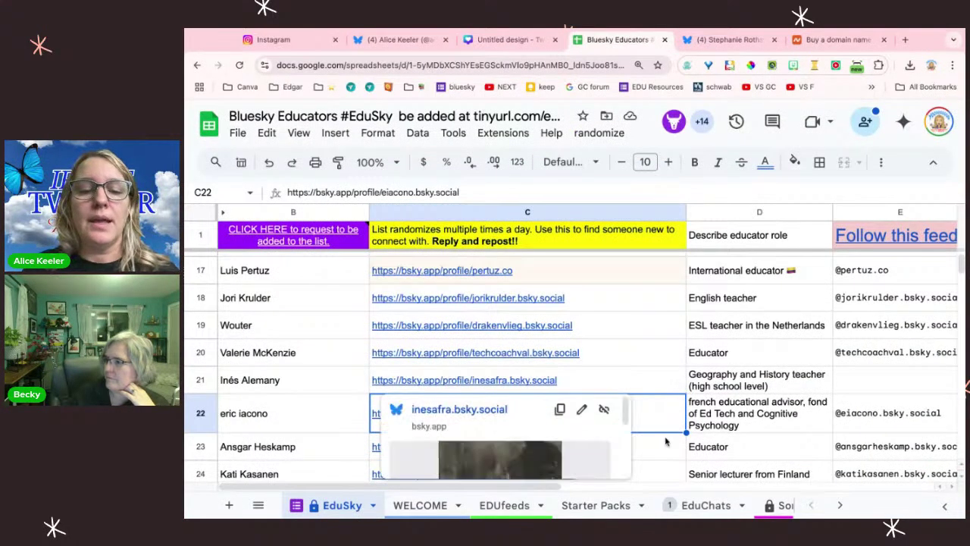
Step: On the requested sheet, select the role answers from row 489 down to row 504
scroll(645, 505, right, 5)
click(565, 506)
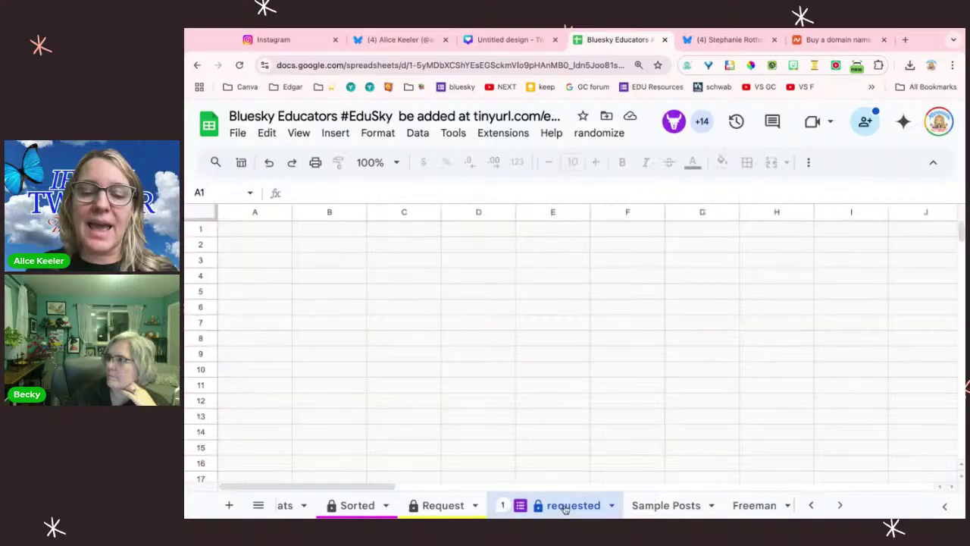
scroll(574, 365, down, 5)
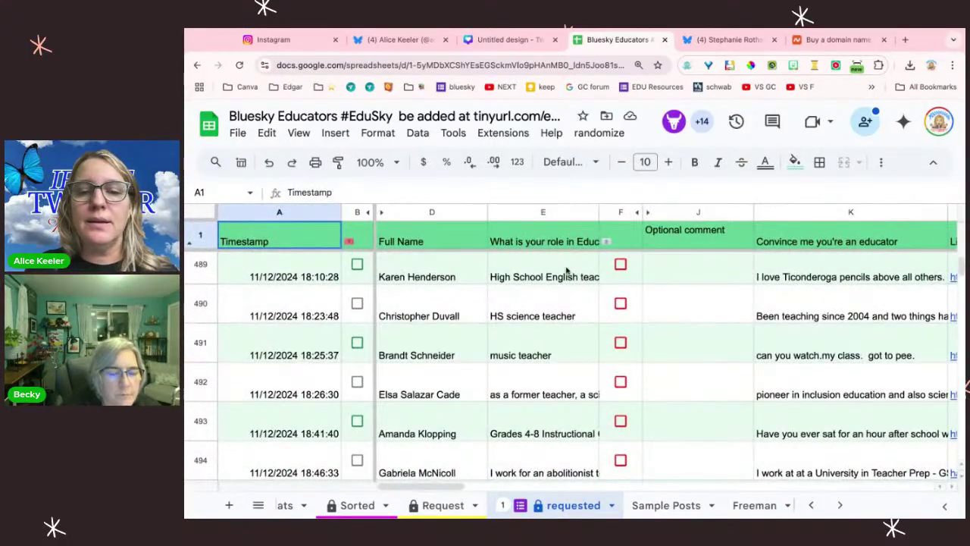
click(566, 271)
key(shift+Down)
key(shift+Down)
key(shift+Down)
key(shift+Down)
scroll(566, 270, down, 3)
scroll(566, 270, down, 3)
key(ctrl+shift+Down)
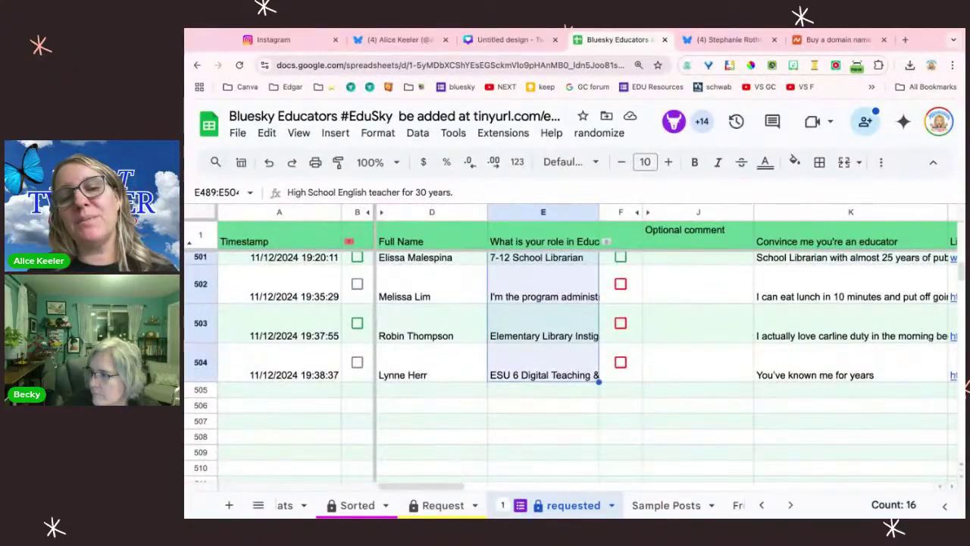
scroll(570, 366, up, 3)
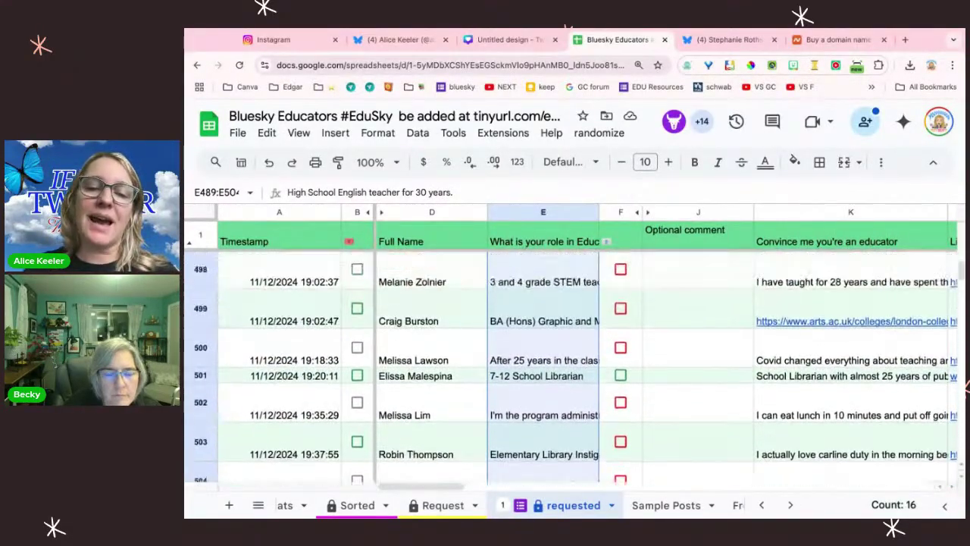
scroll(571, 366, up, 8)
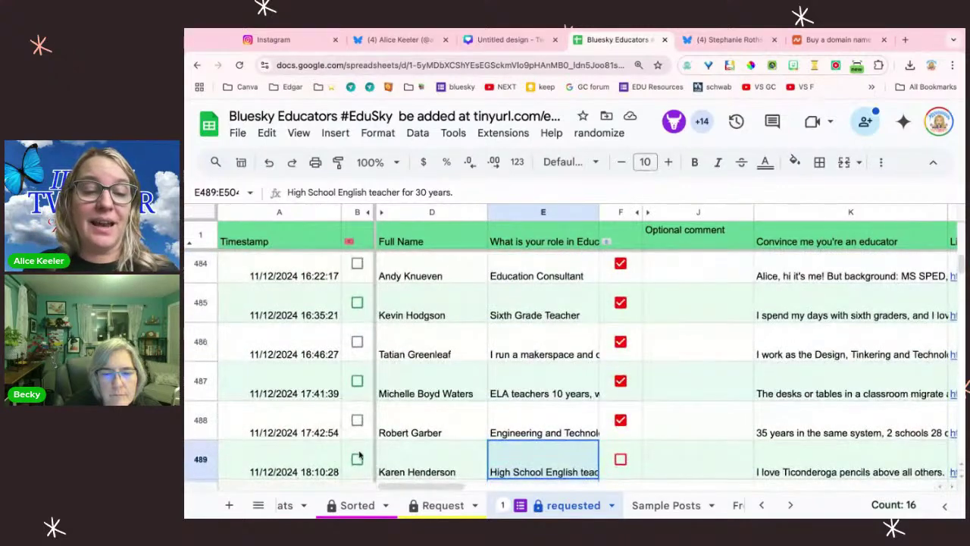
Step: Tick row 489's approval box and read its role, K489 comment and L489 post link
click(357, 458)
scroll(564, 454, down, 3)
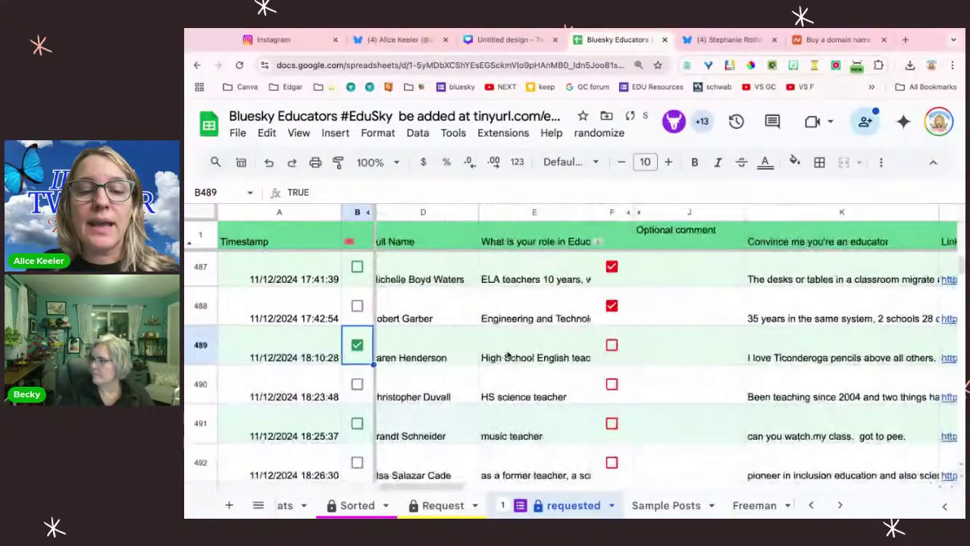
click(509, 355)
scroll(511, 353, right, 4)
click(640, 347)
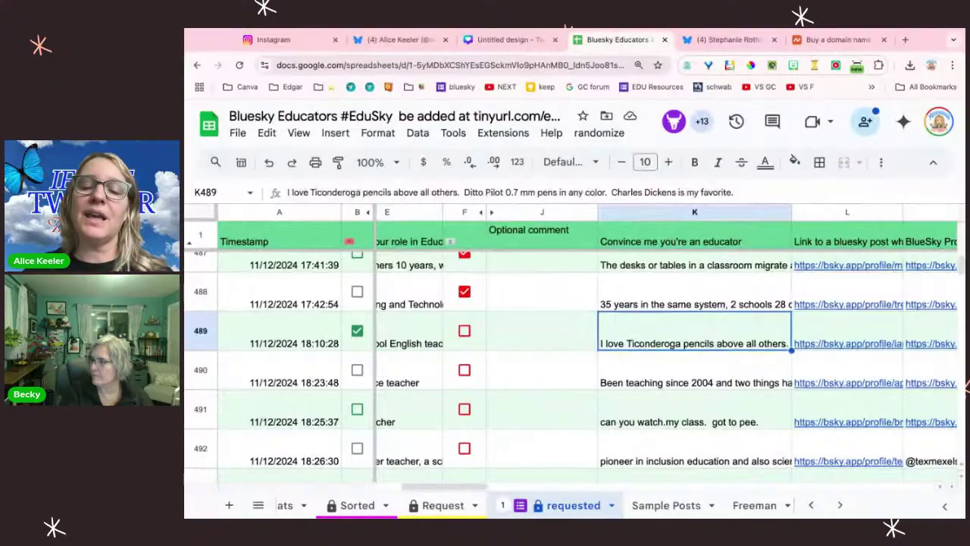
scroll(691, 355, right, 3)
click(691, 355)
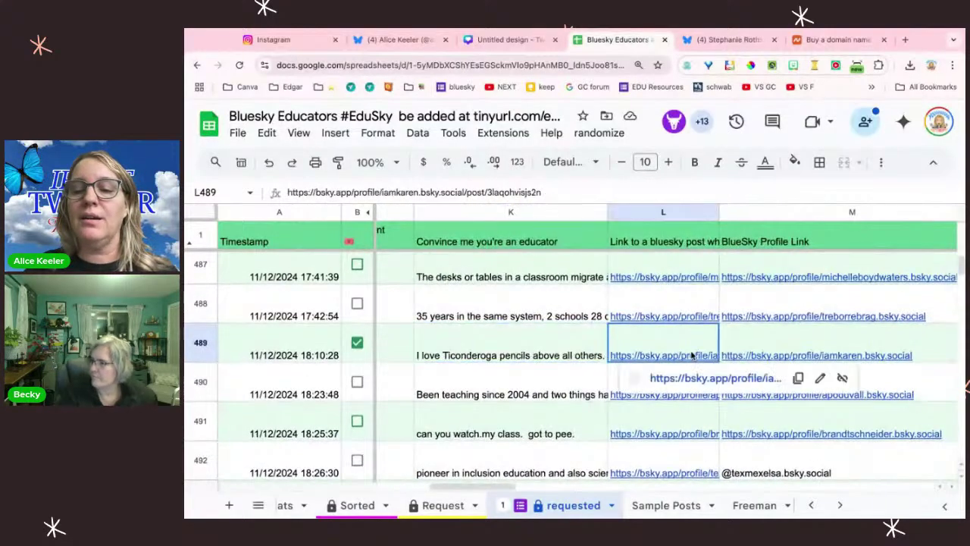
Step: Open the requester's 'May I please join?' #EduSky post, then her already-followed profile
click(705, 378)
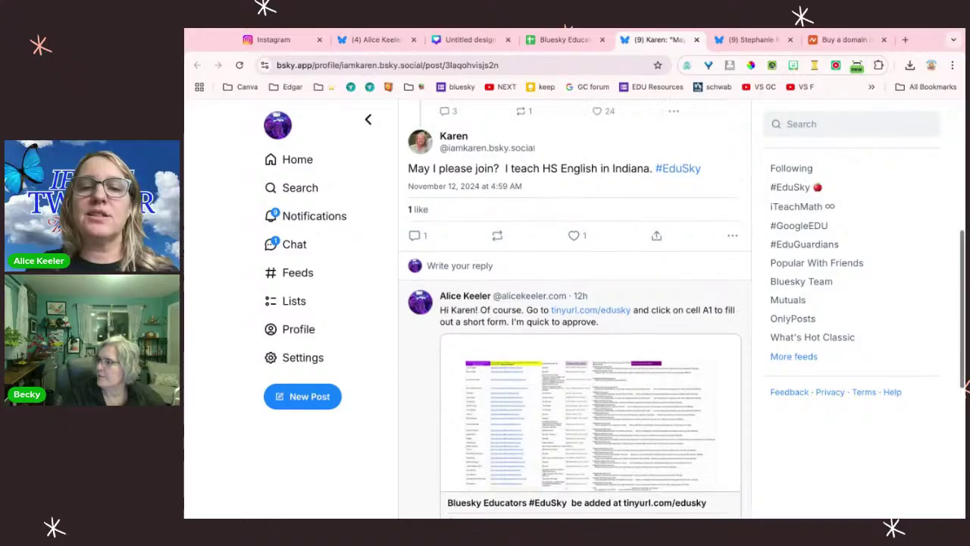
scroll(575, 440, up, 2)
scroll(574, 440, up, 3)
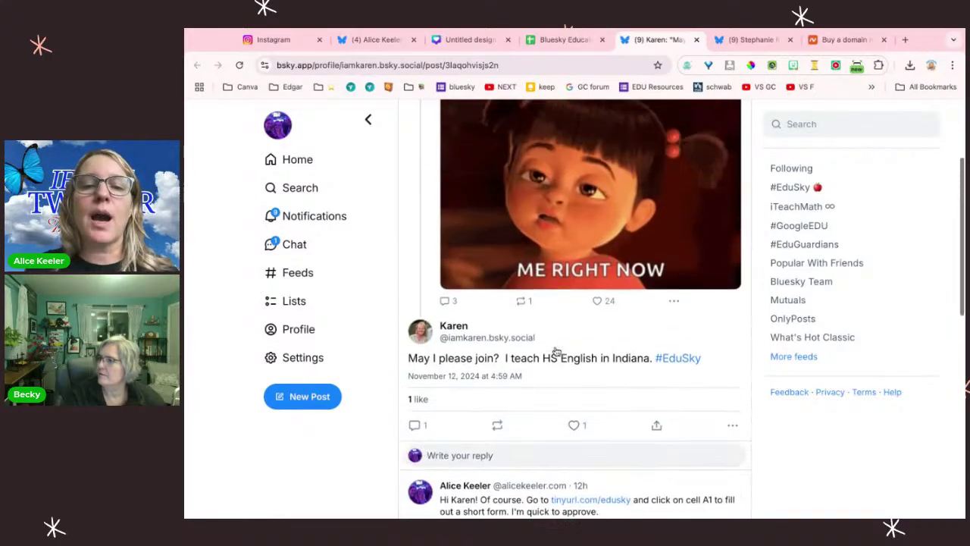
scroll(520, 129, up, 3)
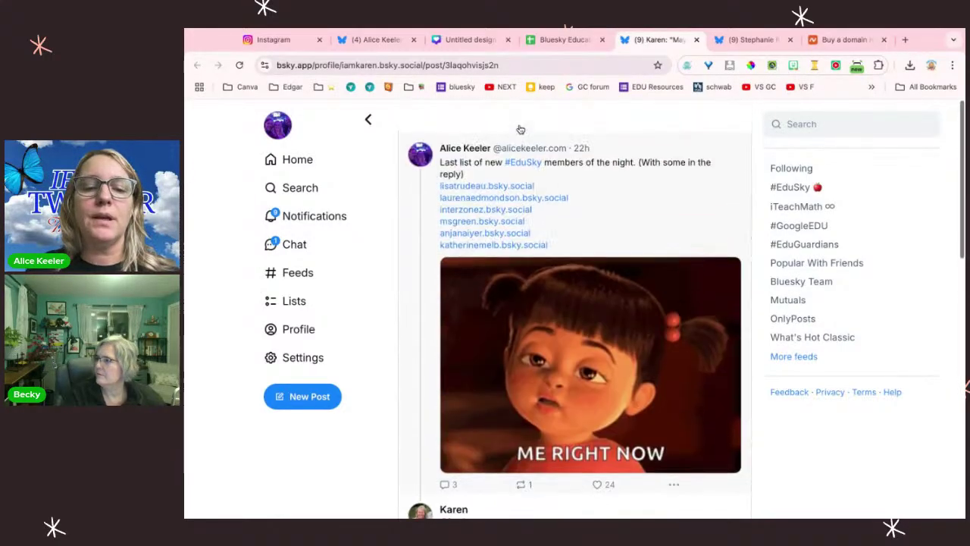
scroll(500, 303, down, 1)
click(464, 482)
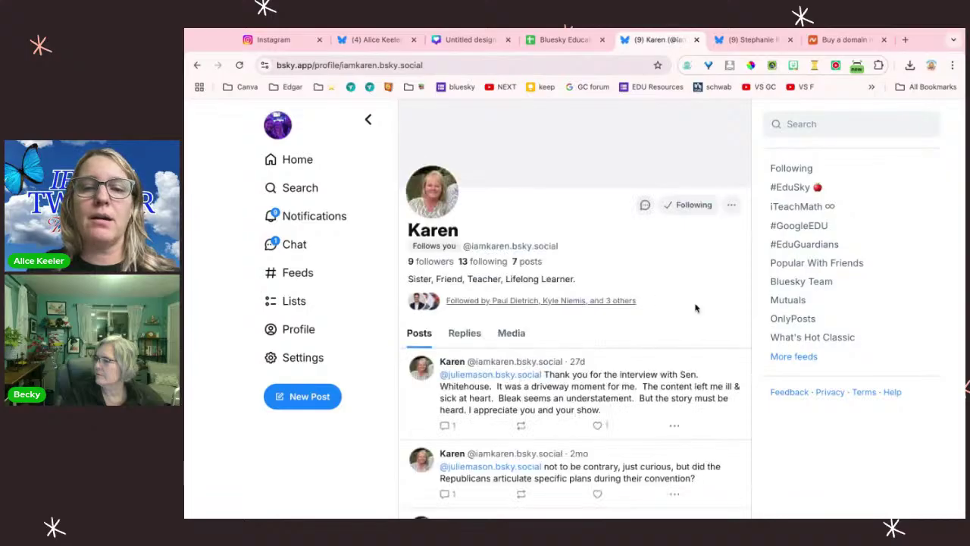
Step: Select M489 and run randomize > Submit to Form to approve the row 489 request
click(565, 40)
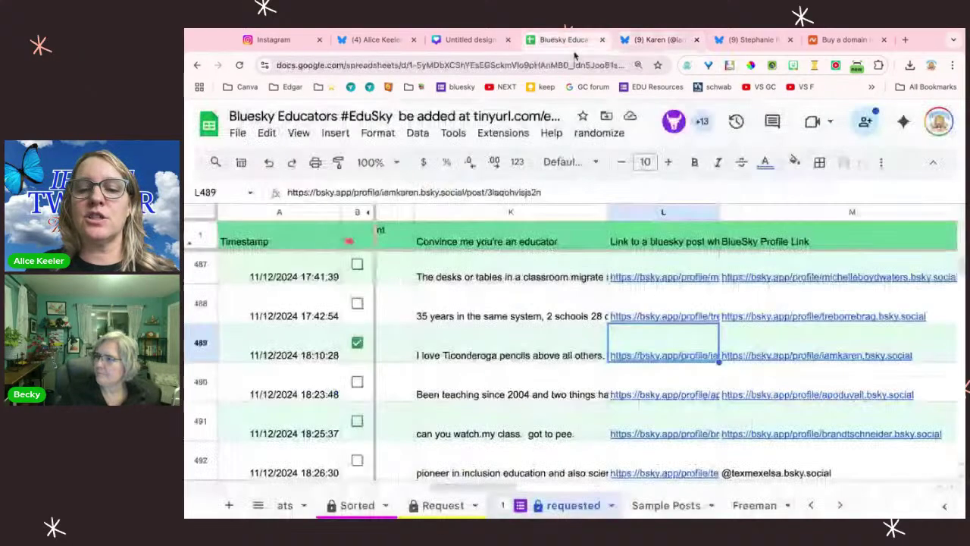
scroll(760, 353, right, 3)
click(836, 336)
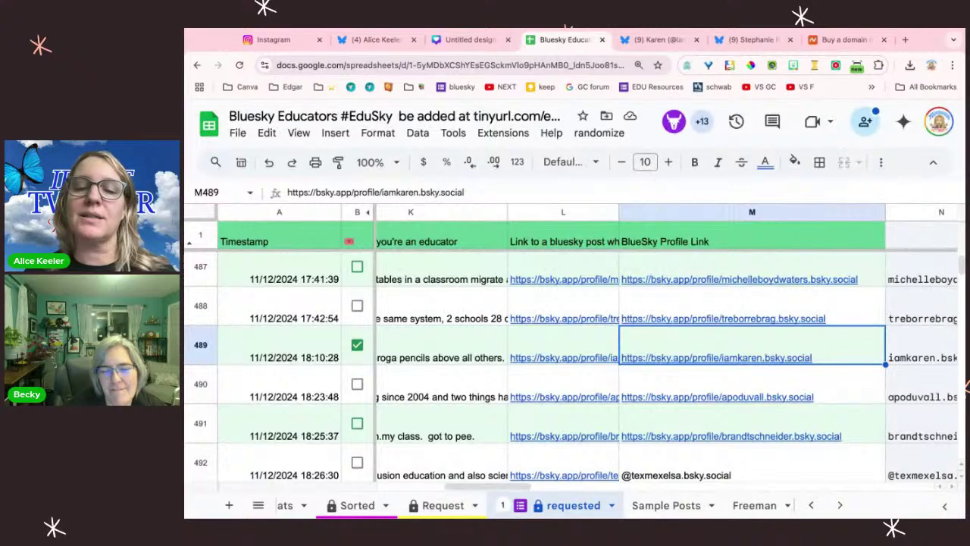
click(599, 133)
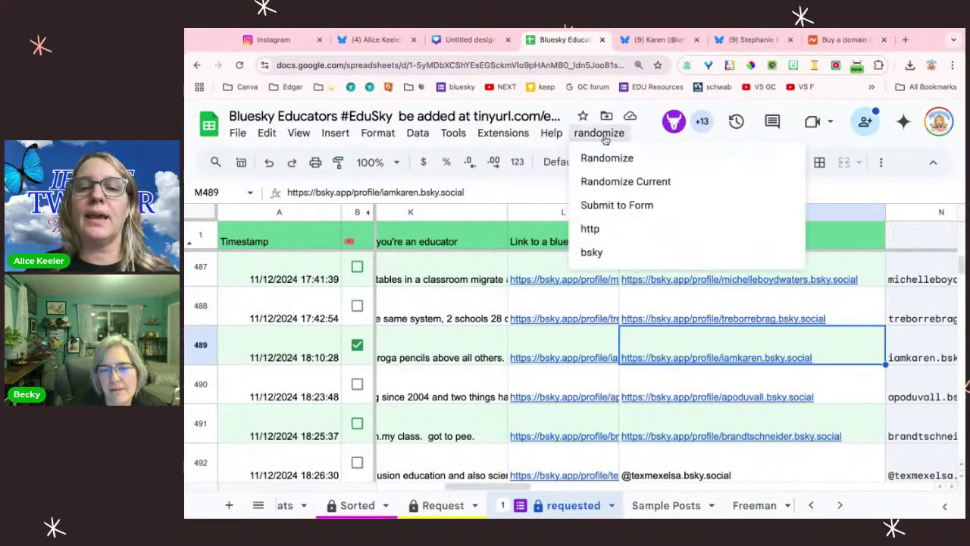
click(612, 205)
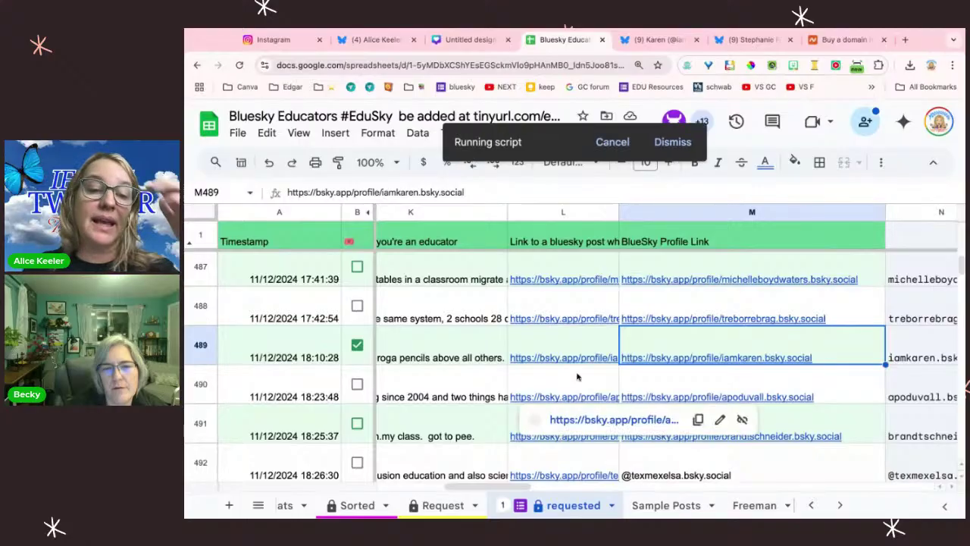
scroll(762, 354, left, 10)
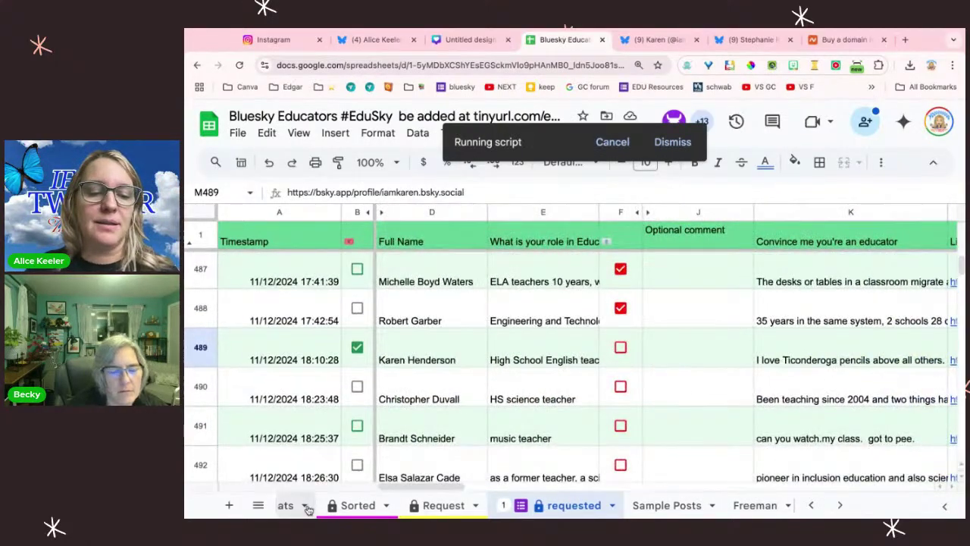
scroll(336, 505, left, 5)
Step: On the EduSky sheet, select educator names and profile links down to C10
click(336, 506)
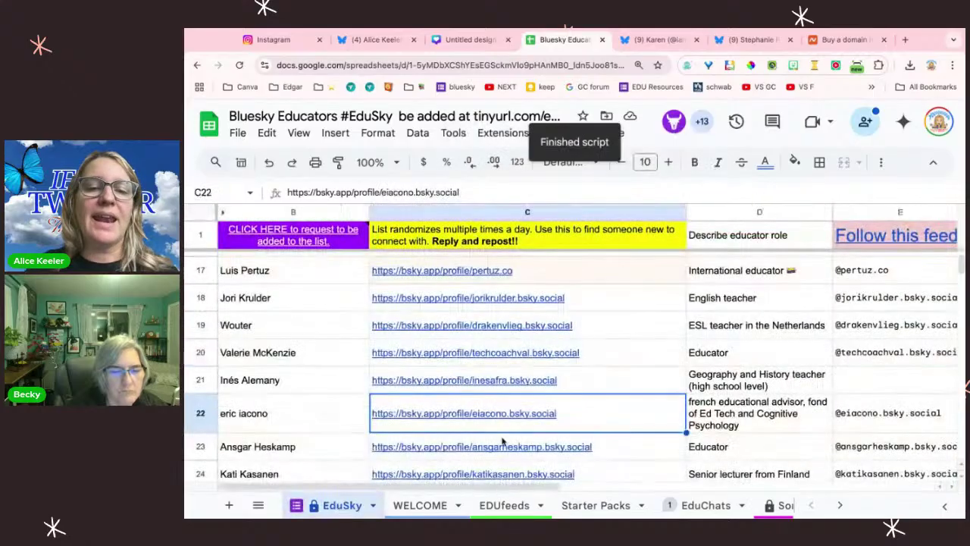
drag(333, 302, 336, 412)
scroll(335, 412, up, 6)
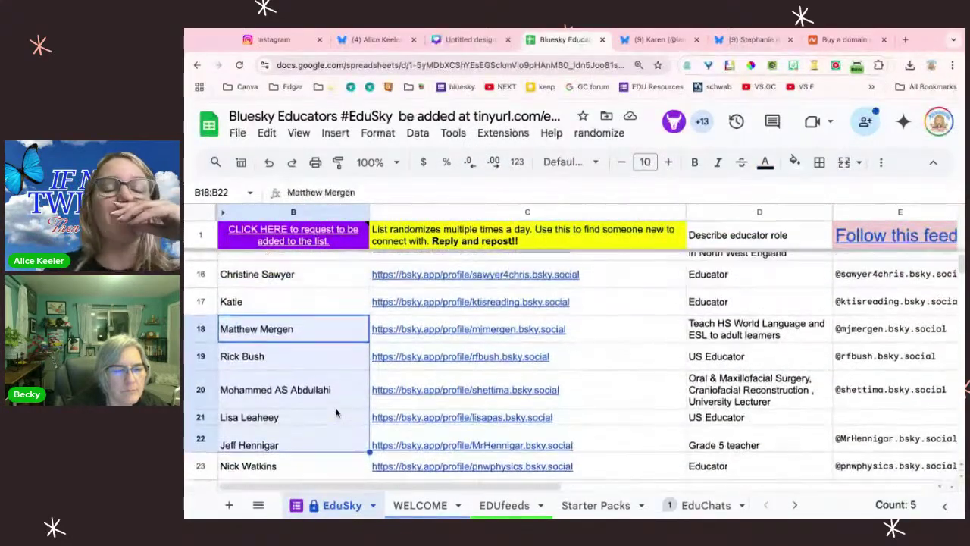
drag(313, 275, 598, 389)
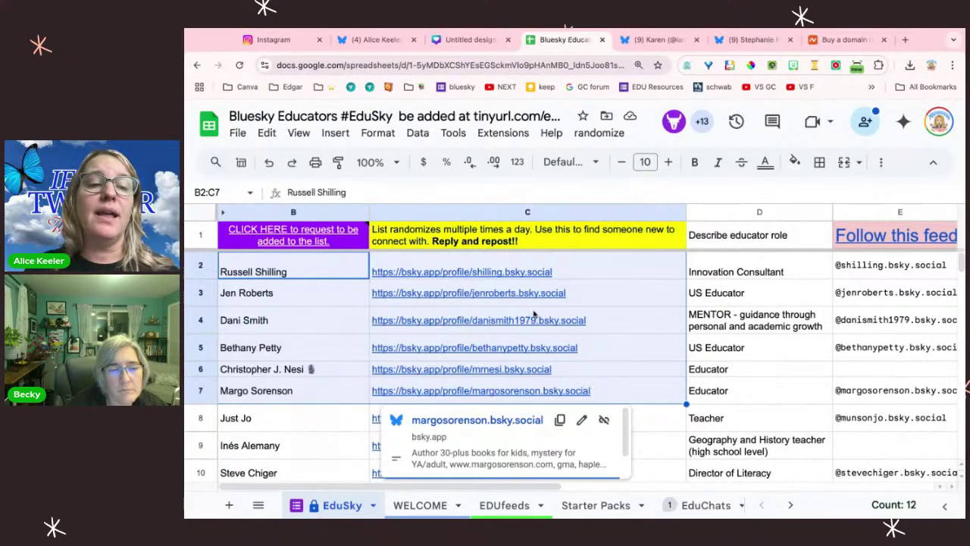
drag(350, 278, 455, 270)
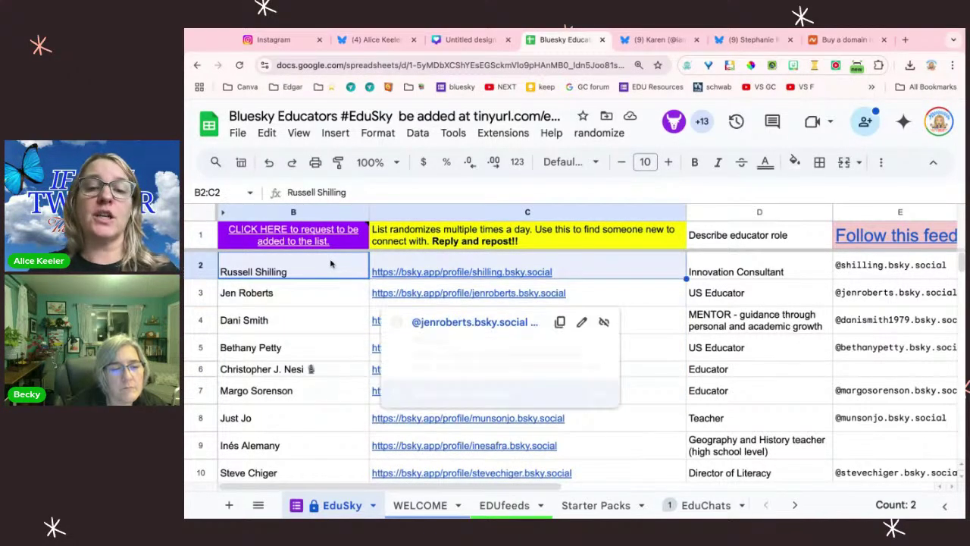
click(336, 271)
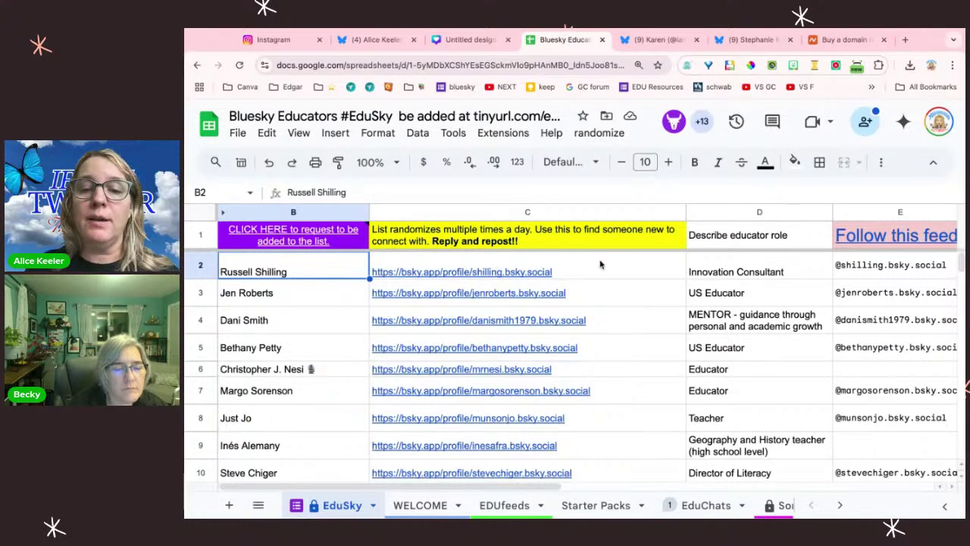
drag(598, 263, 607, 332)
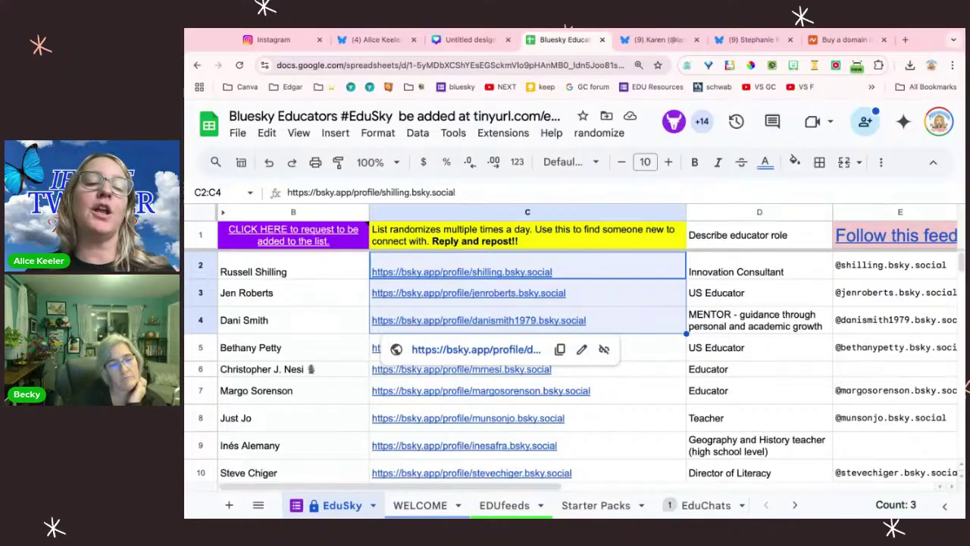
click(633, 343)
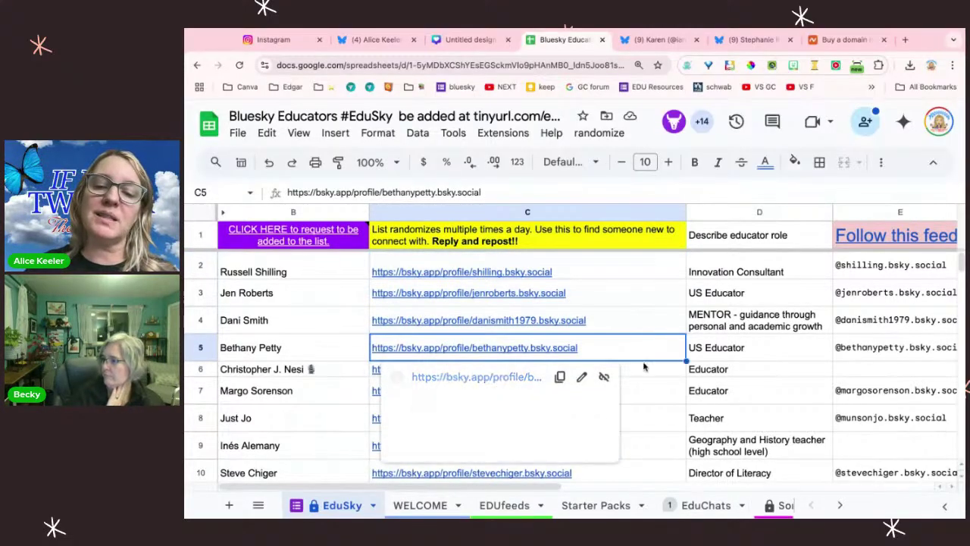
scroll(636, 395, down, 3)
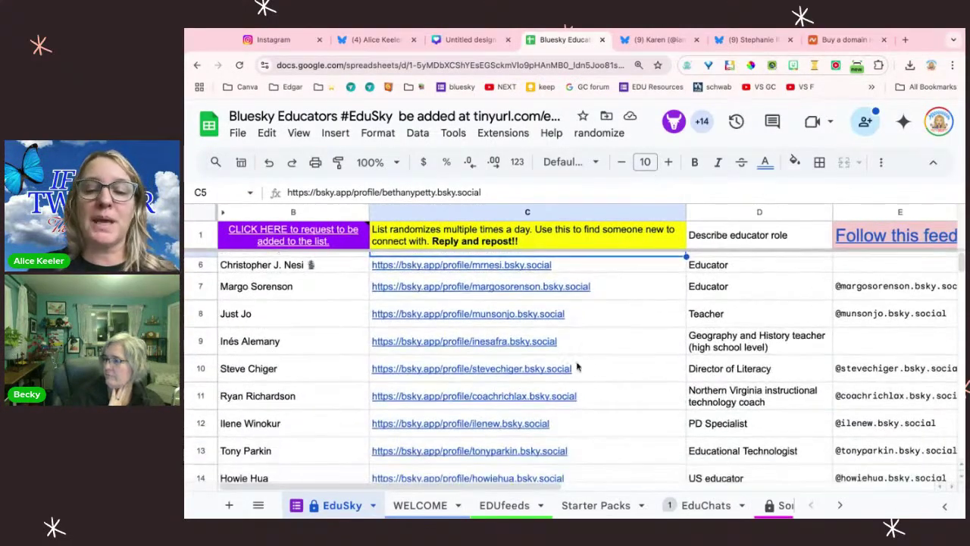
click(503, 367)
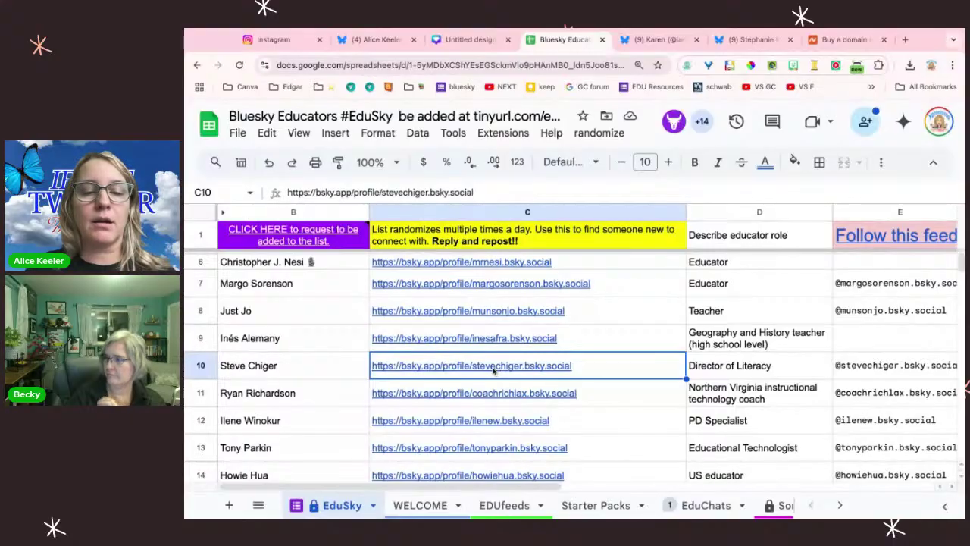
click(589, 402)
Step: Follow the C10 Director of Literacy, like his kids book writing post, and return to the sheet
click(552, 370)
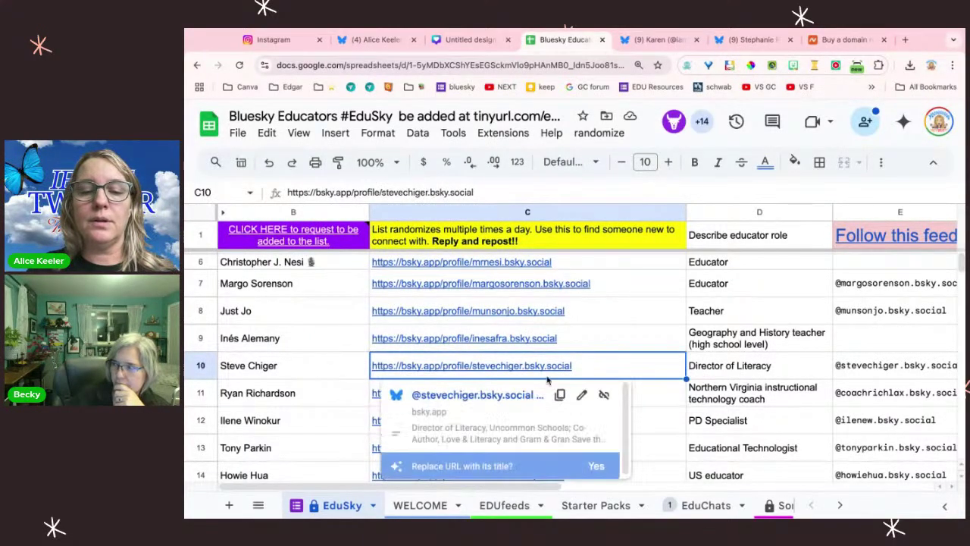
click(521, 396)
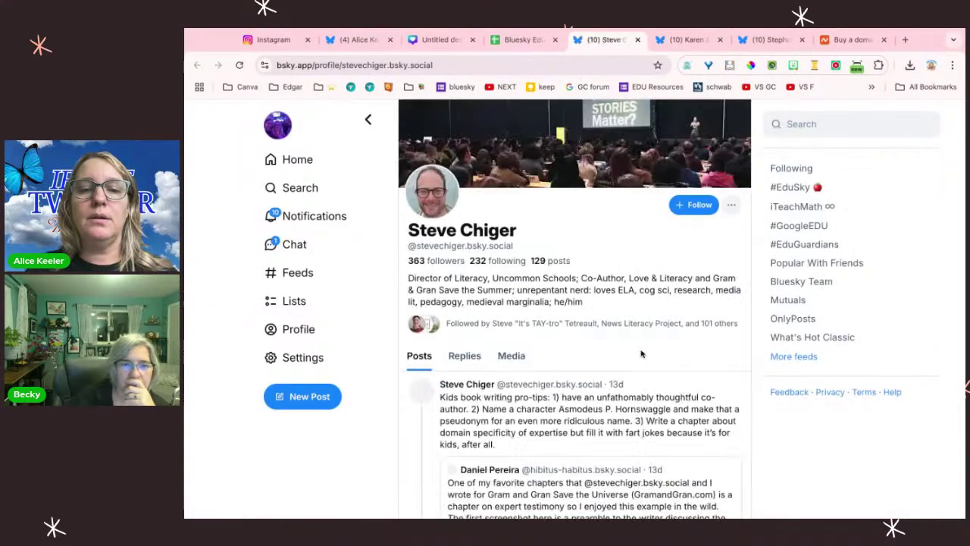
click(696, 189)
scroll(654, 373, down, 3)
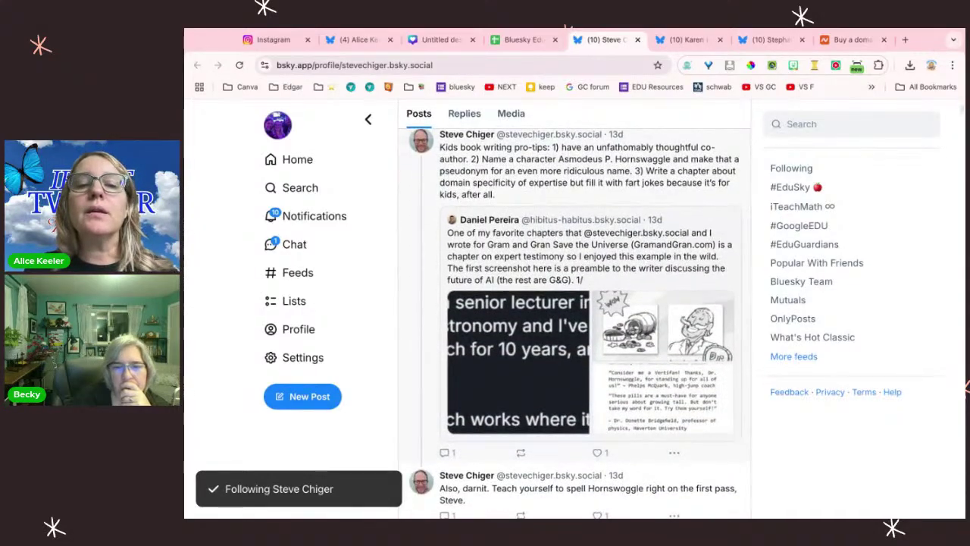
click(597, 453)
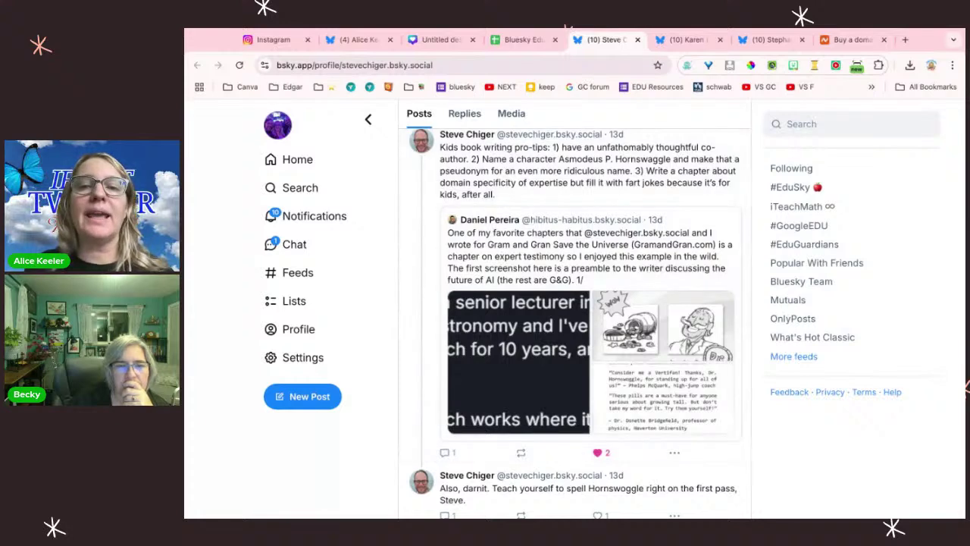
click(639, 40)
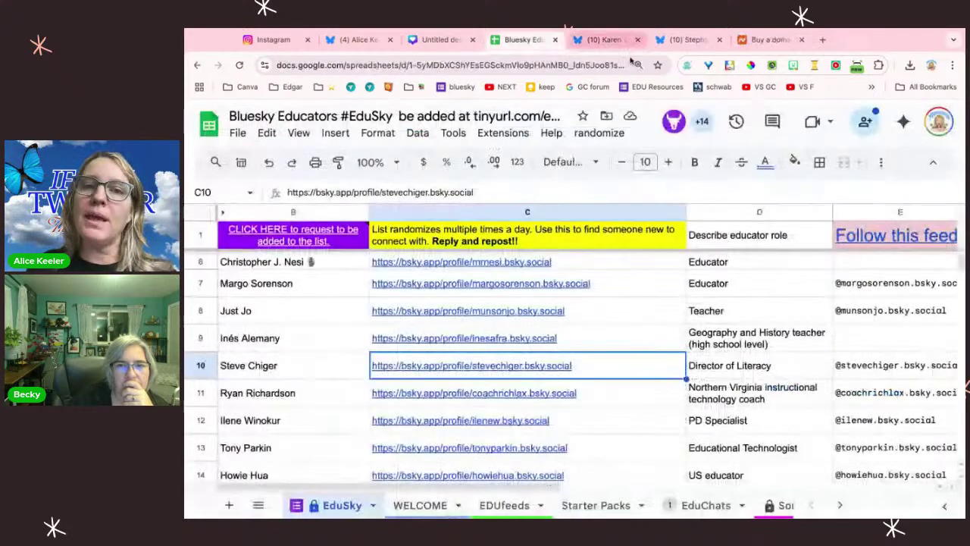
click(649, 372)
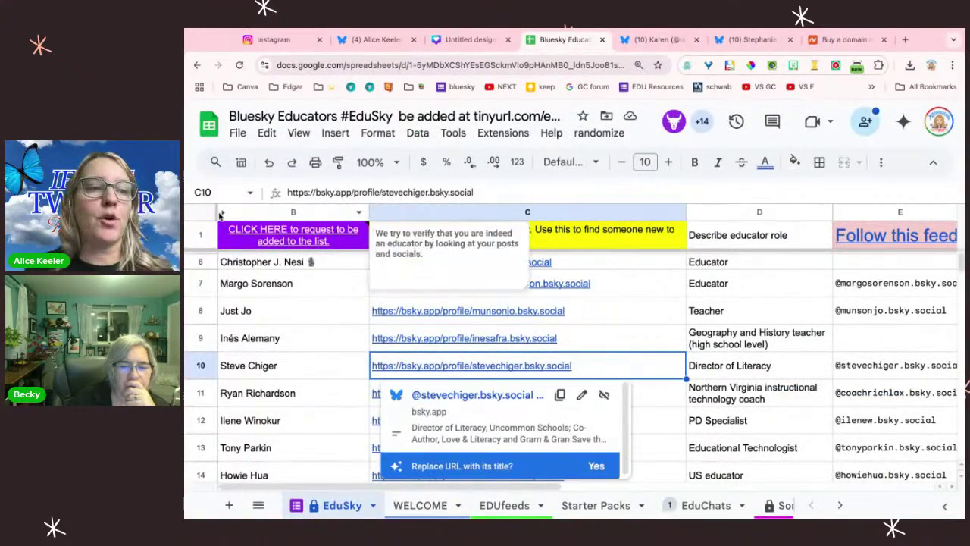